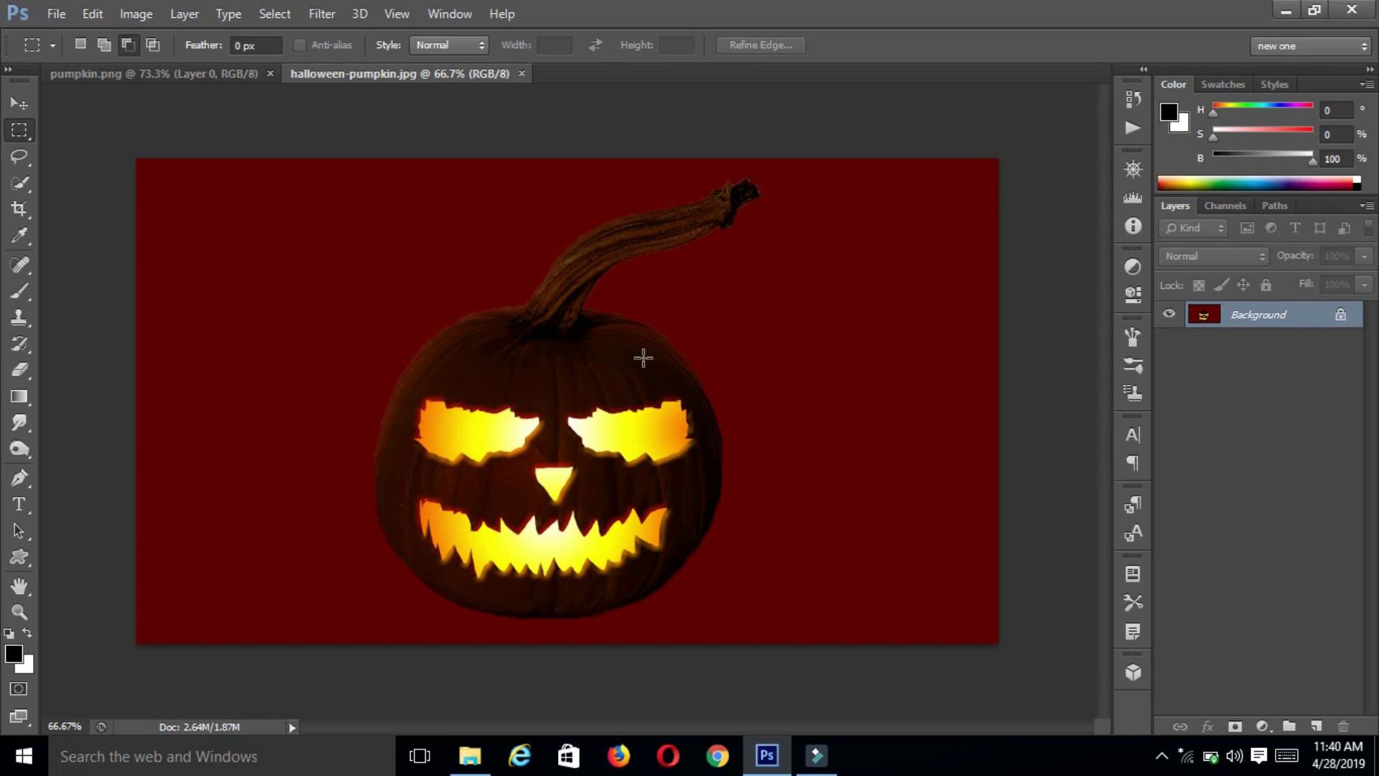
# - Close the halloween-pumpkin.jpg reference image, leaving only pumpkin.png open
pyautogui.click(522, 73)
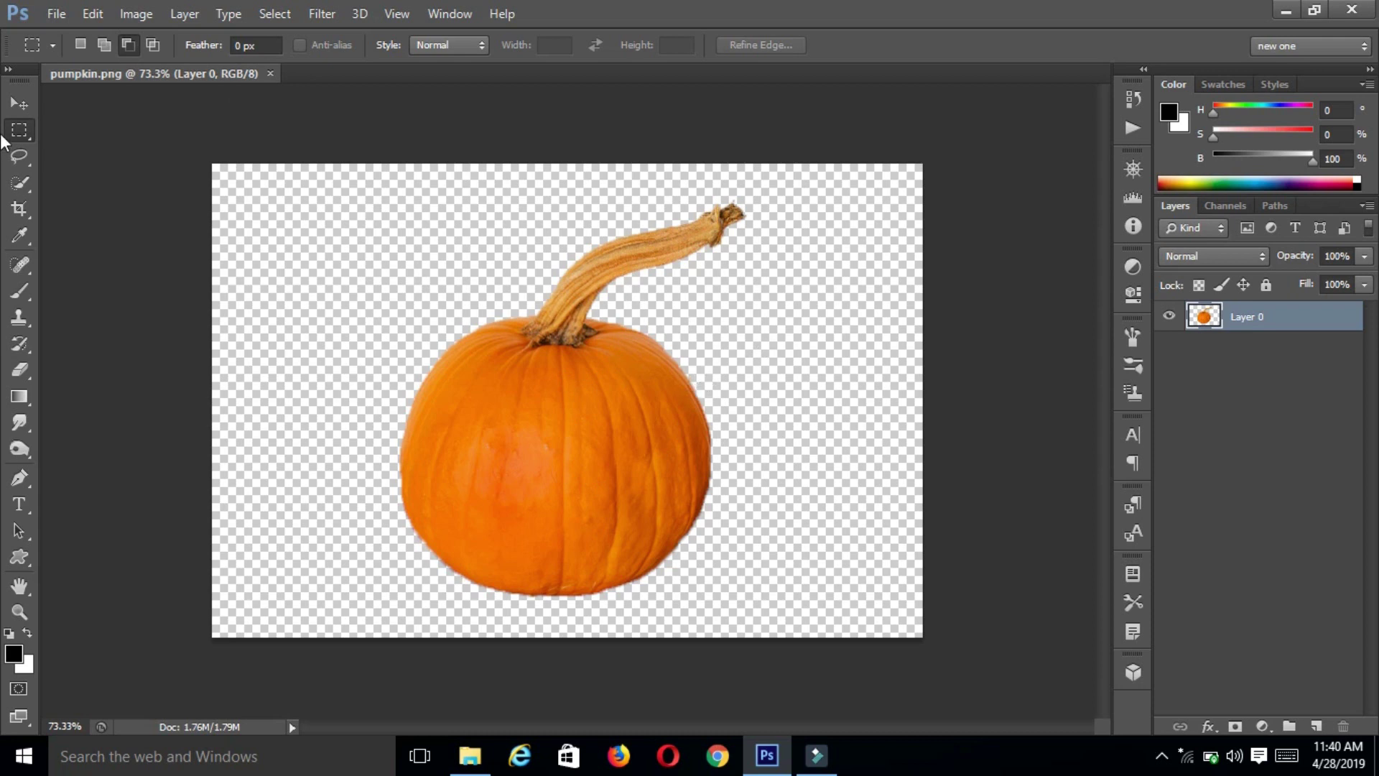
# - Create a new 1280 × 720 pixel, 72 ppi document with a white background
pyautogui.click(57, 19)
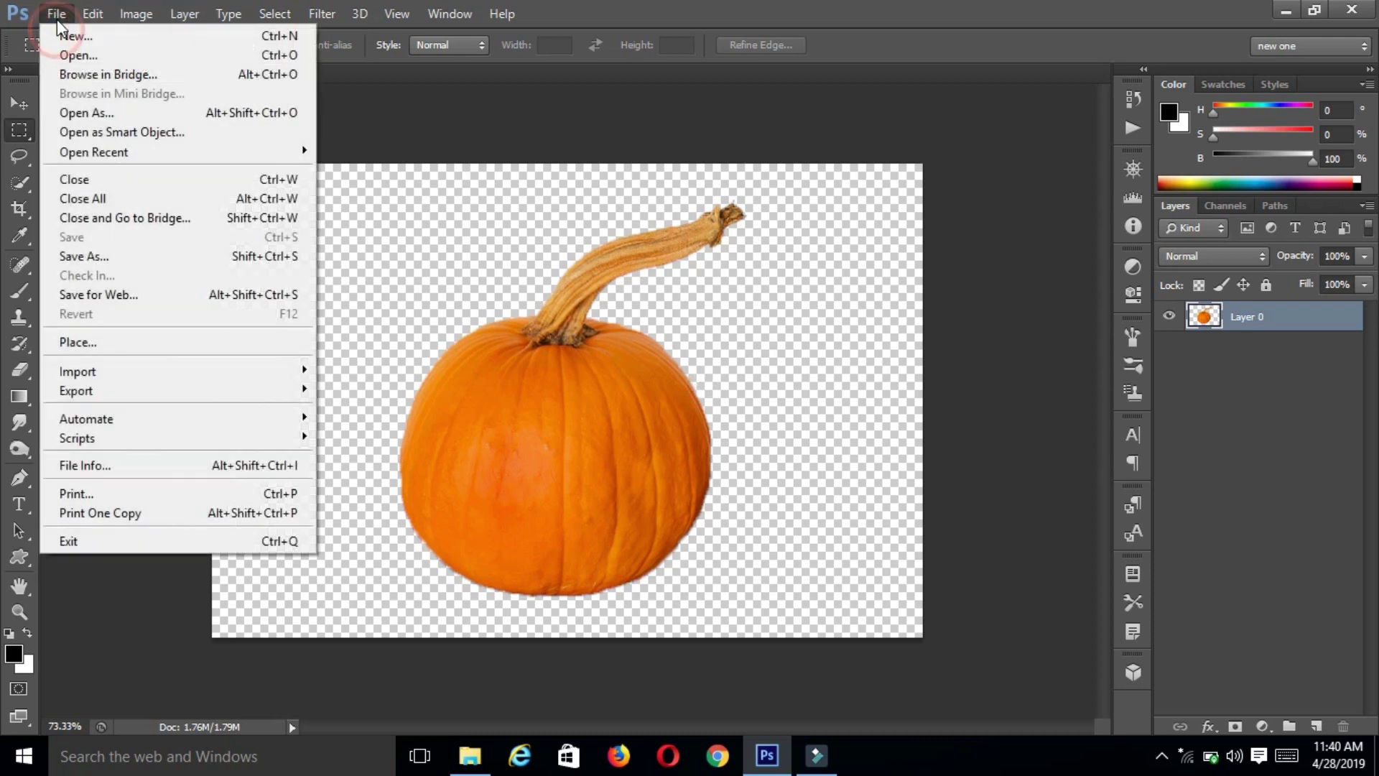
pyautogui.click(160, 37)
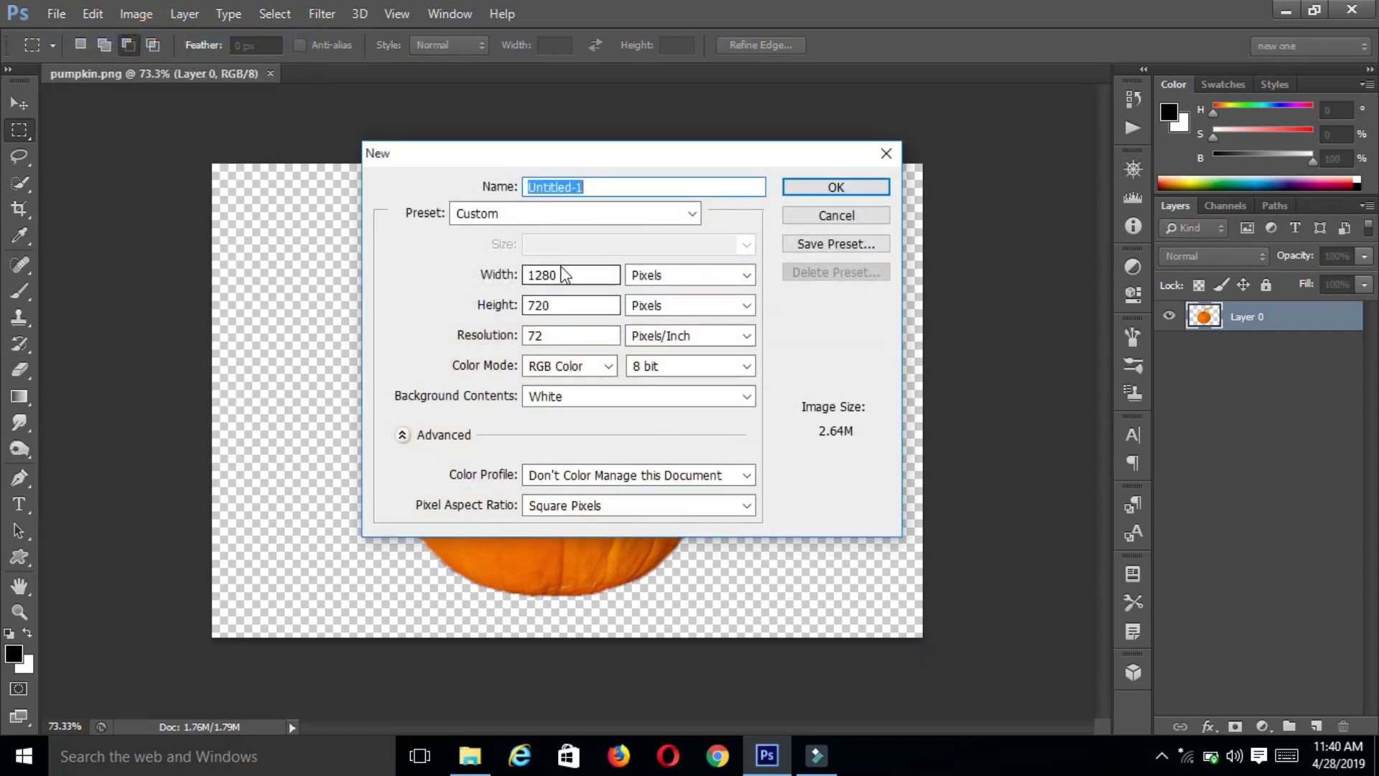
pyautogui.click(569, 266)
pyautogui.doubleClick(716, 287)
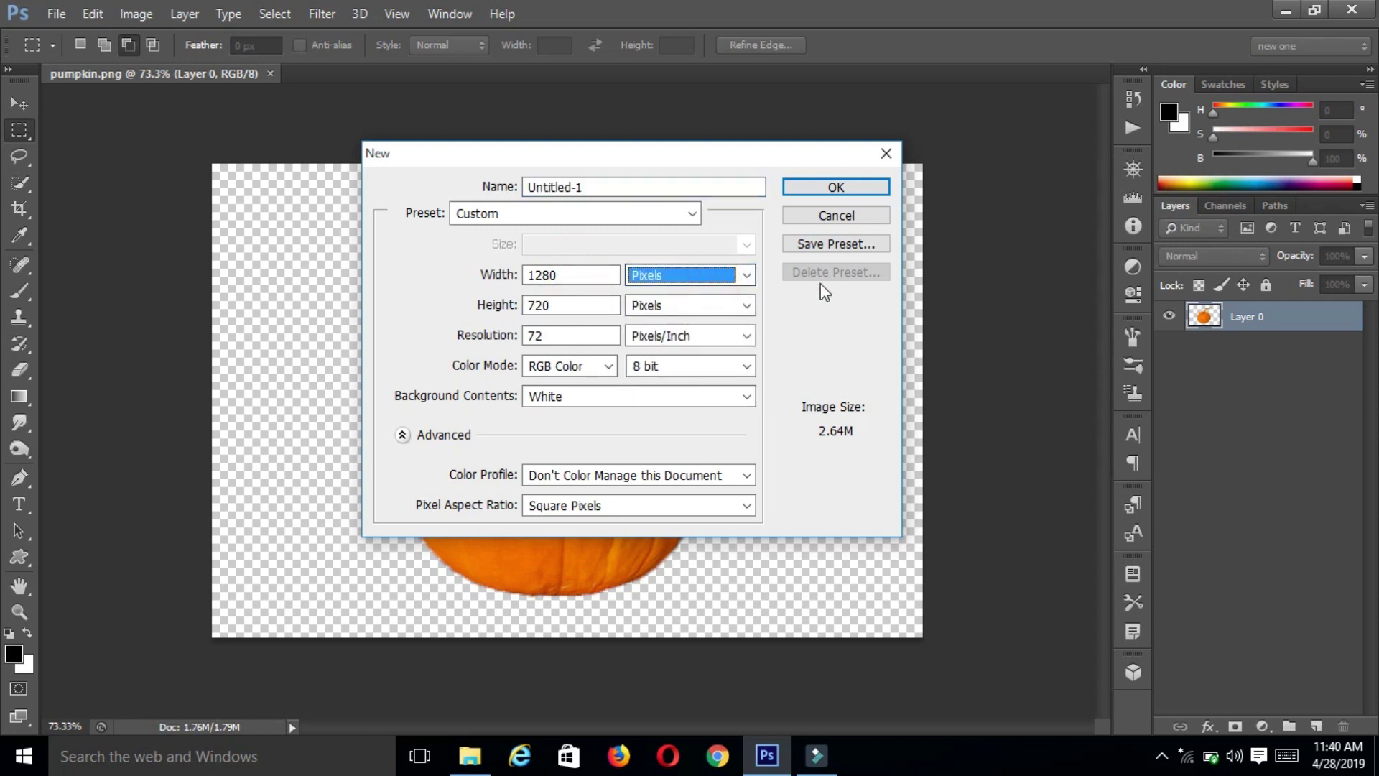
pyautogui.click(870, 187)
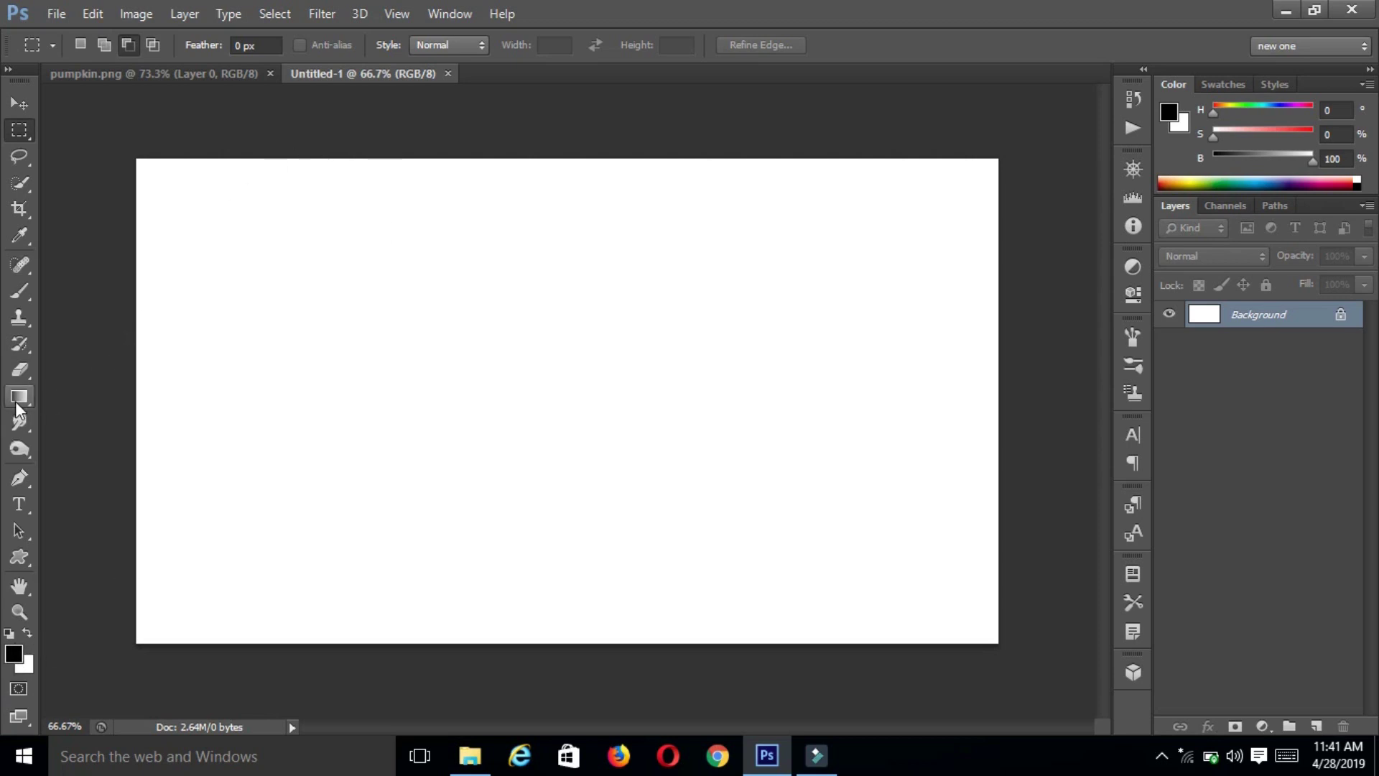
pyautogui.click(15, 403)
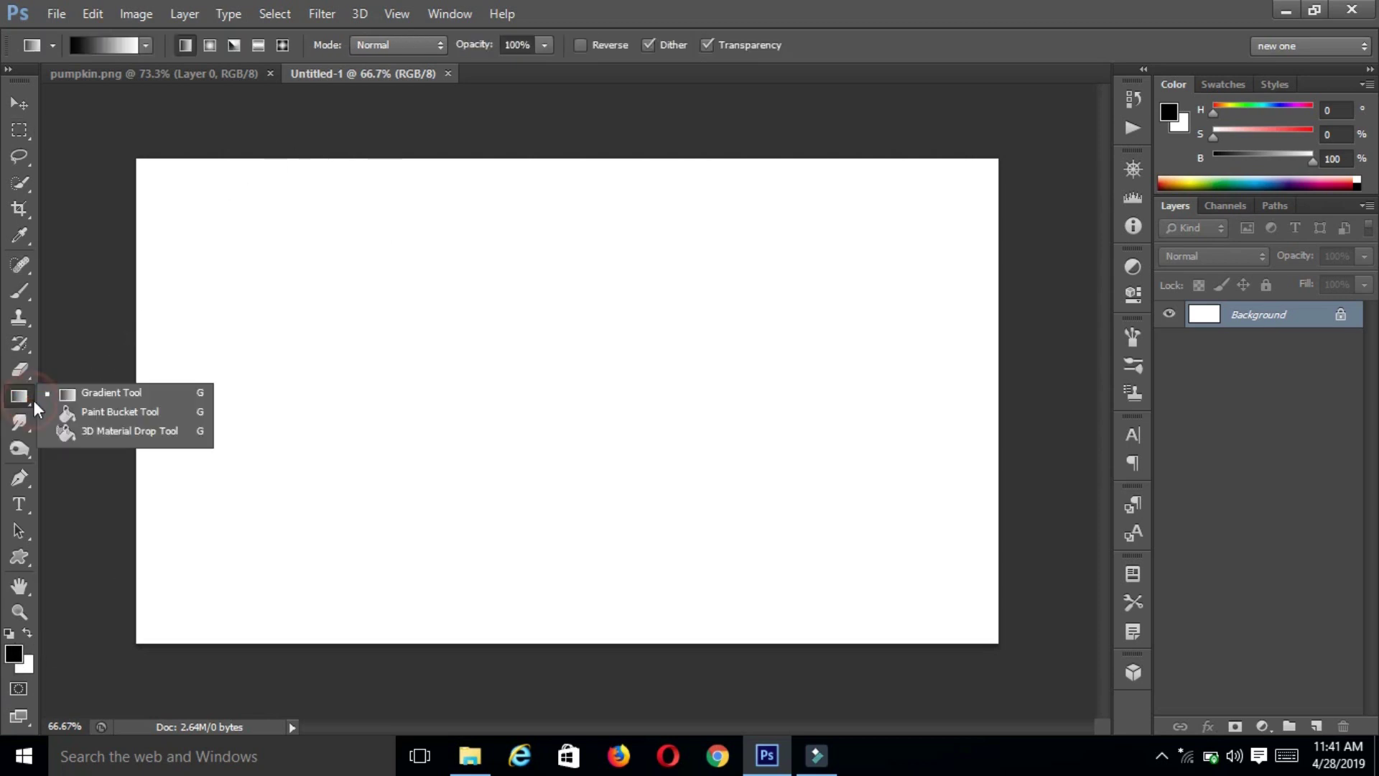
# - Fill the Untitled-1 canvas solid black with the Paint Bucket, then return to pumpkin.png
pyautogui.click(137, 413)
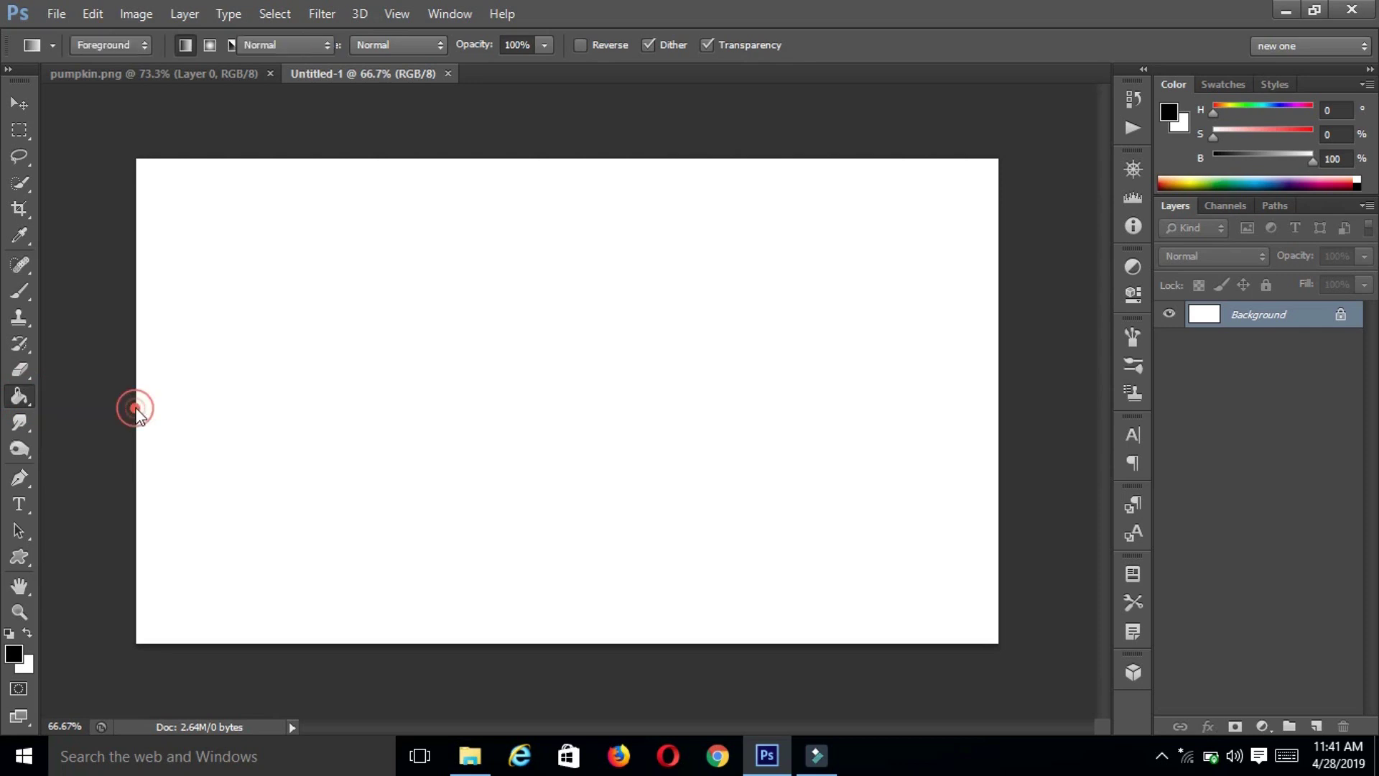
pyautogui.click(653, 367)
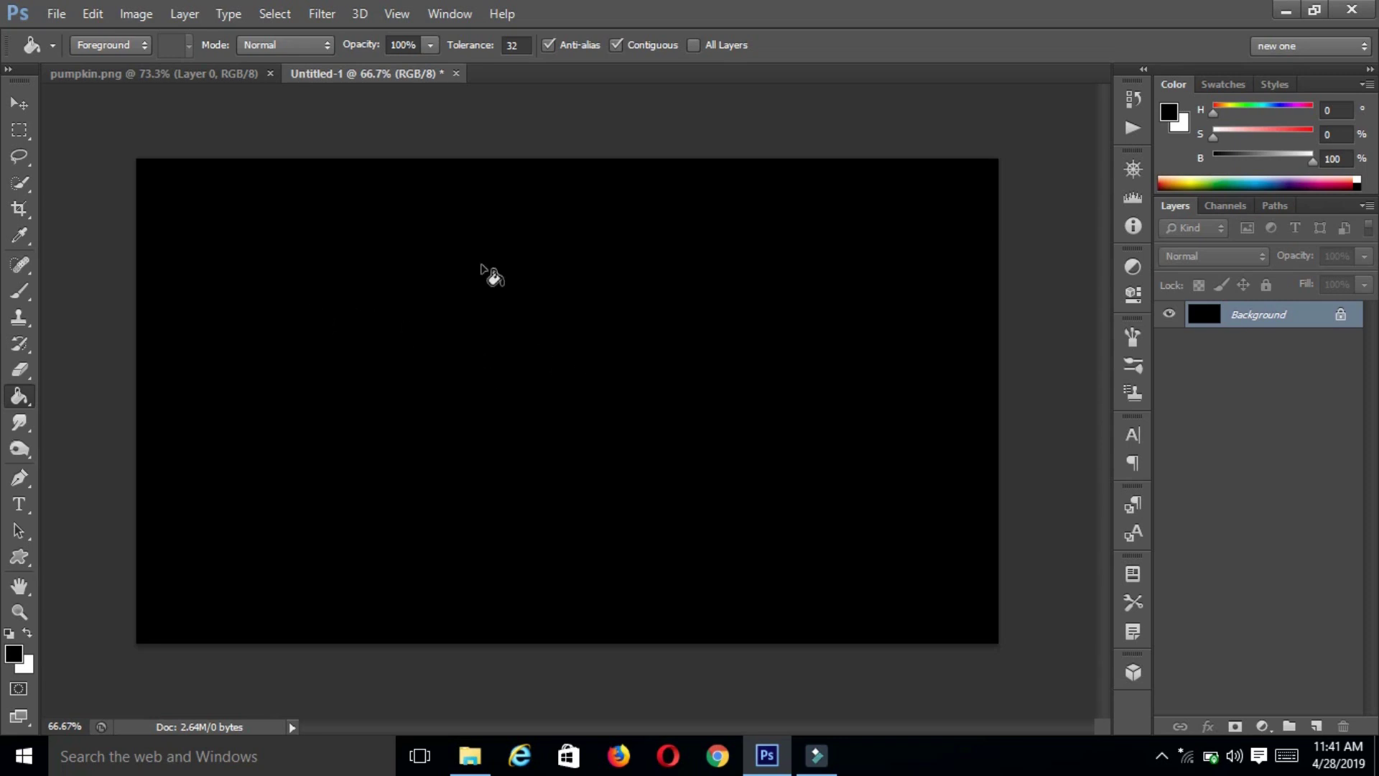
pyautogui.click(191, 72)
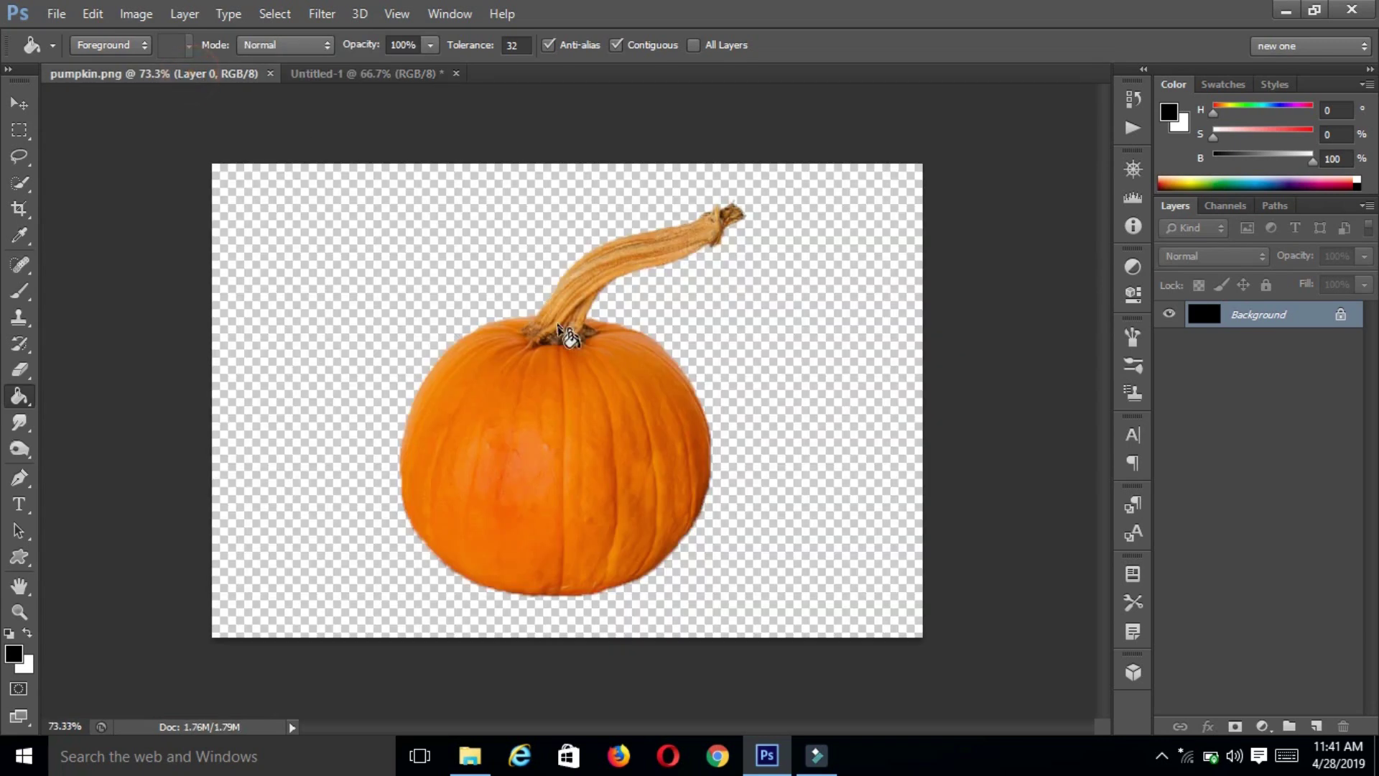
# - Move the pumpkin onto the black canvas as Layer 1 and scale it to about 119.5%
pyautogui.click(22, 104)
pyautogui.moveTo(515, 413)
pyautogui.mouseDown()
pyautogui.moveTo(395, 62)
pyautogui.moveTo(399, 106)
pyautogui.mouseUp()
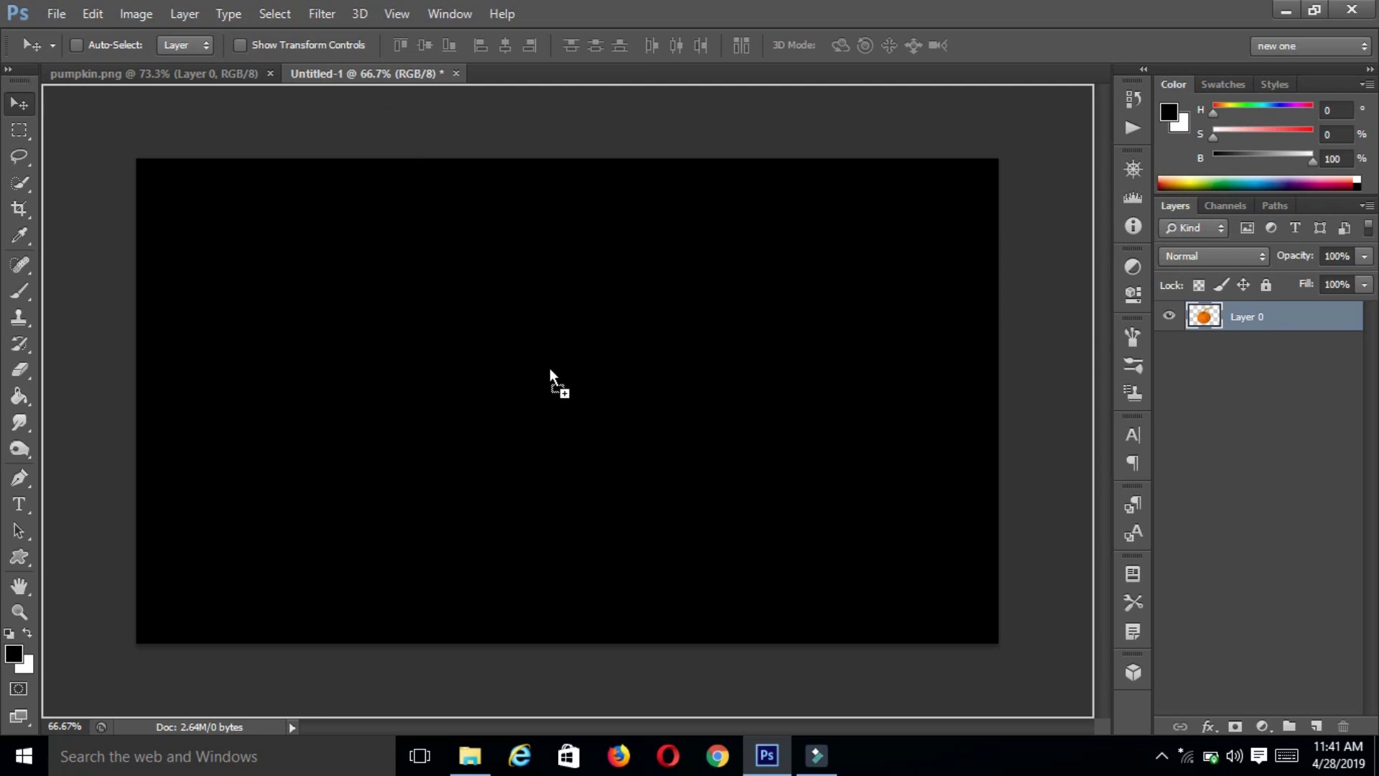
pyautogui.moveTo(549, 368); pyautogui.dragTo(550, 382)
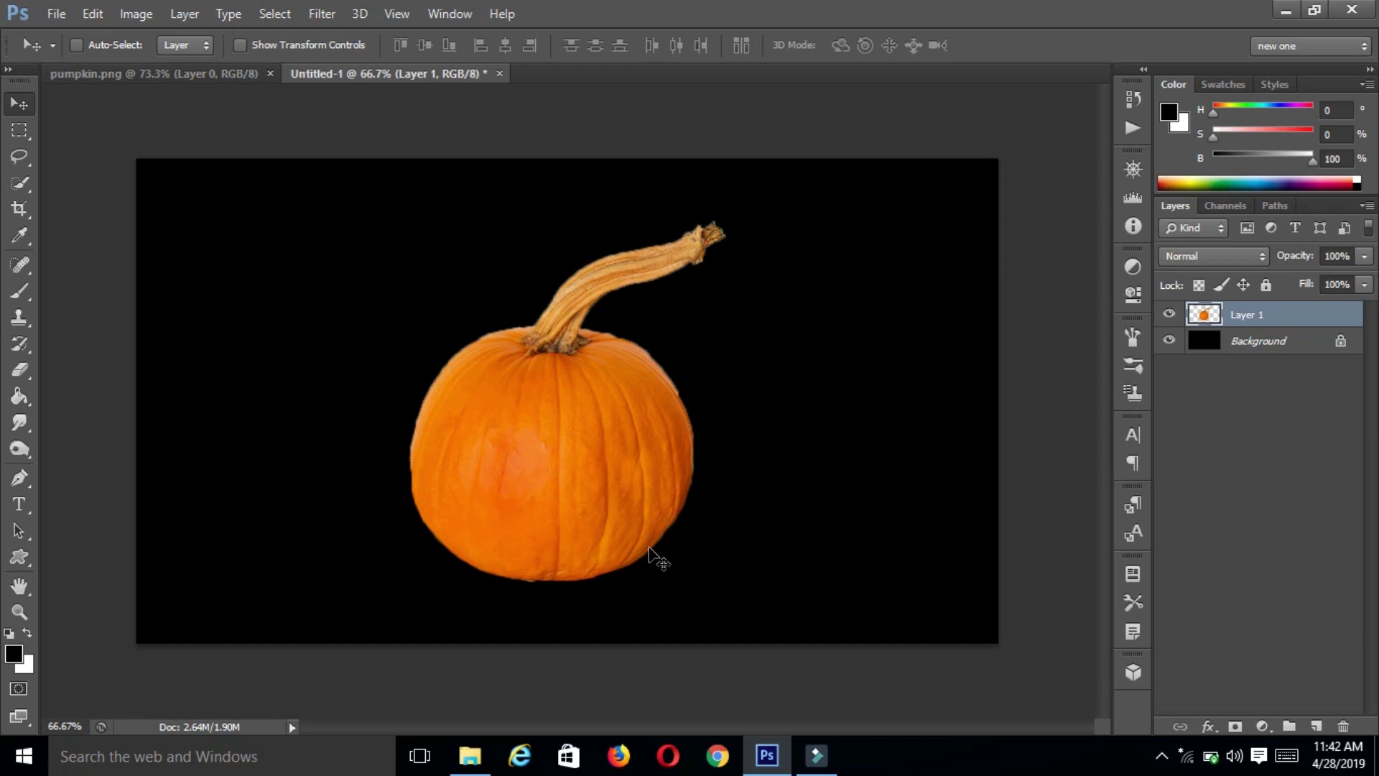
pyautogui.hotkey('ctrl', 't')
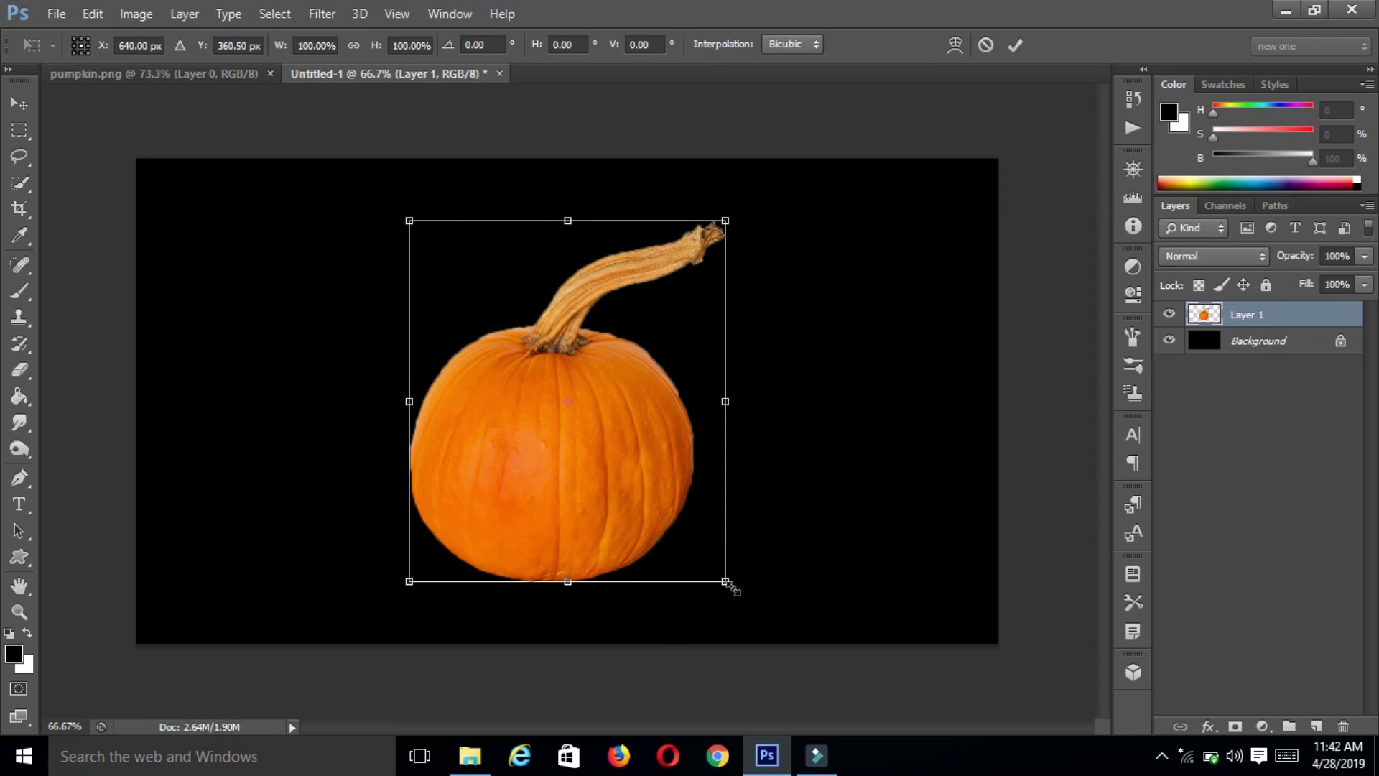
pyautogui.moveTo(731, 585); pyautogui.dragTo(768, 607)
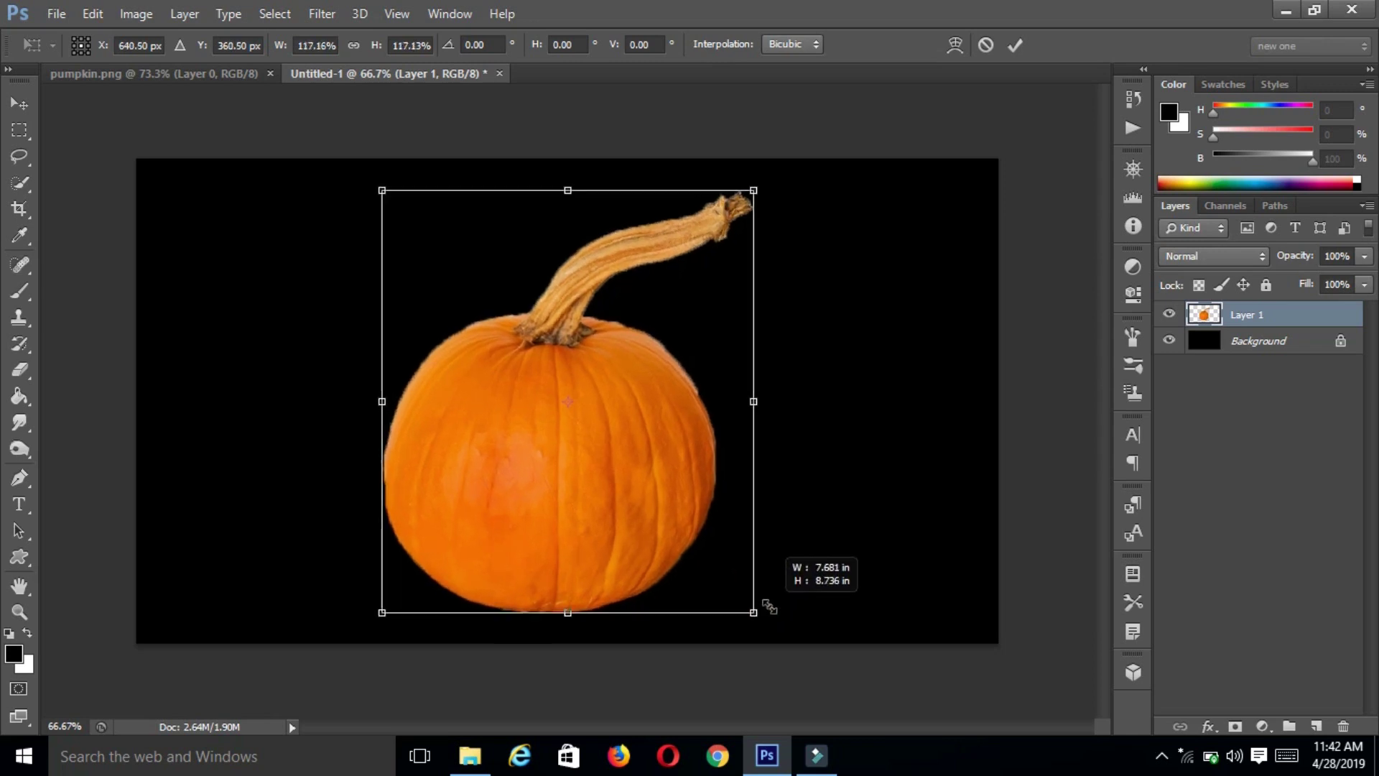
pyautogui.moveTo(771, 610); pyautogui.dragTo(774, 614)
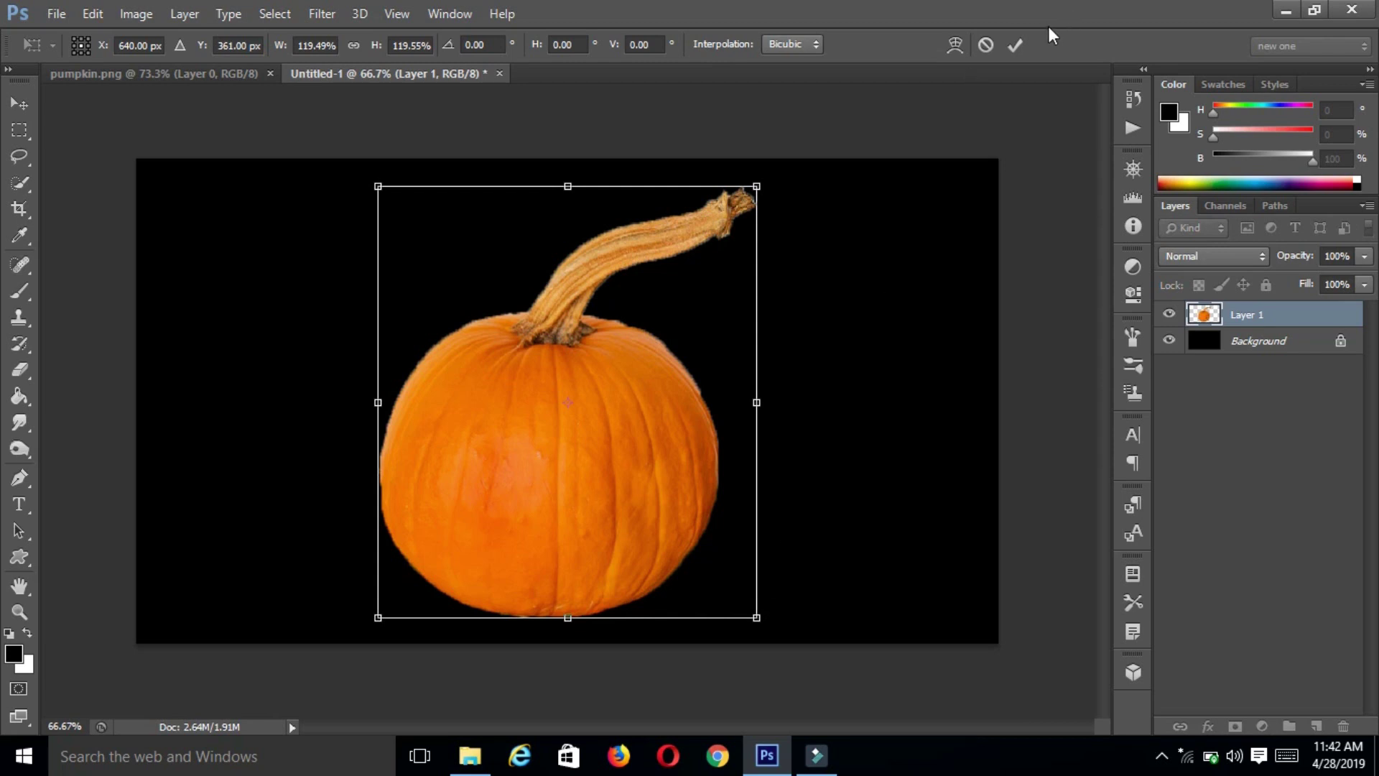
pyautogui.click(1015, 45)
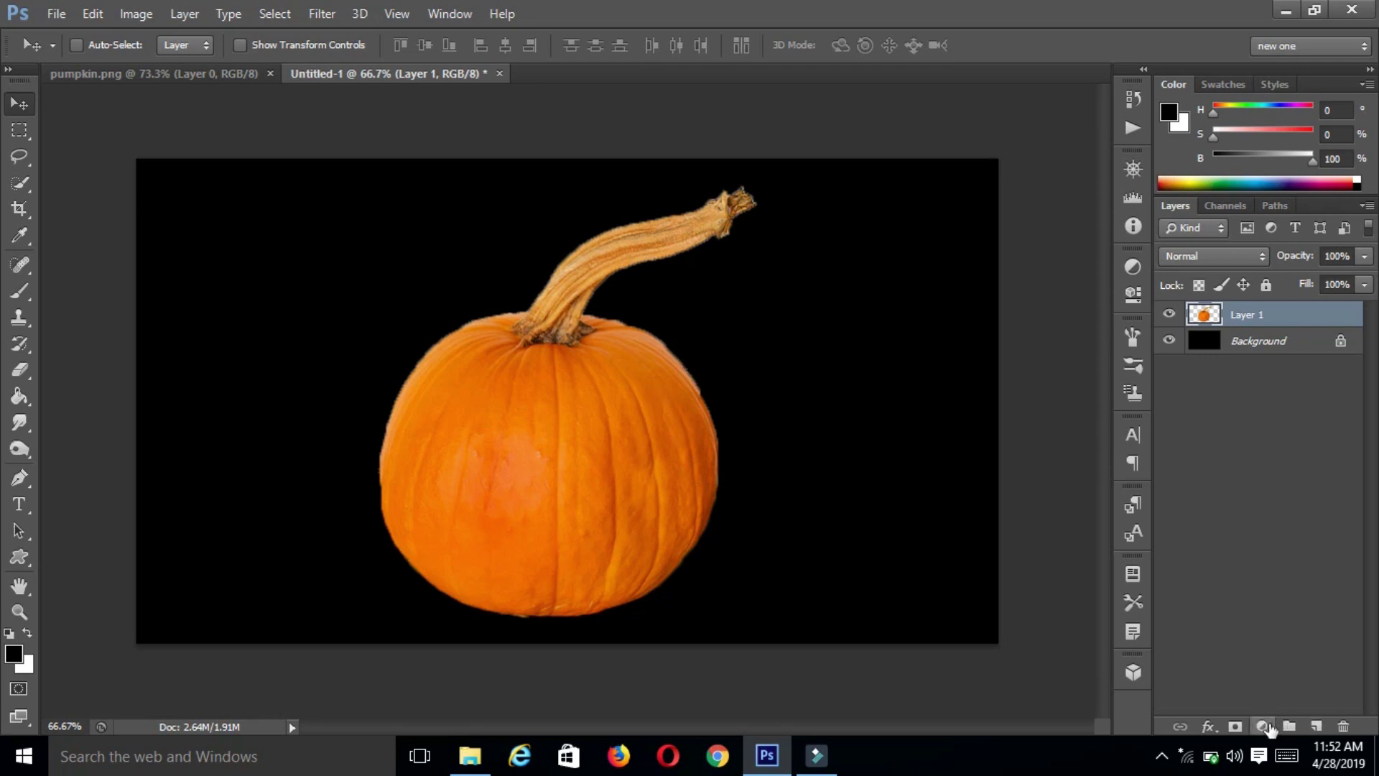
# - Add a Curves layer with lowered midpoint and highlights to deepen the pumpkin's orange
pyautogui.click(1262, 725)
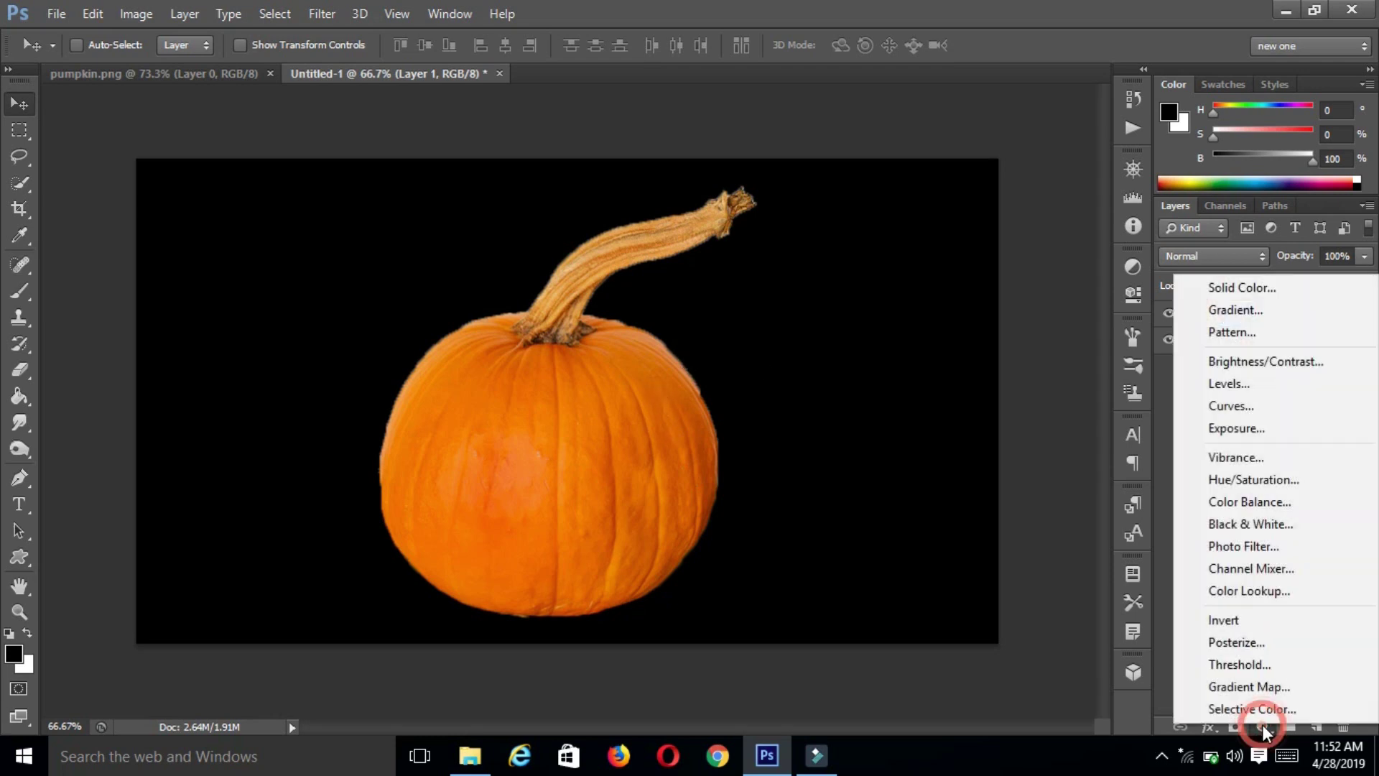
pyautogui.click(1281, 404)
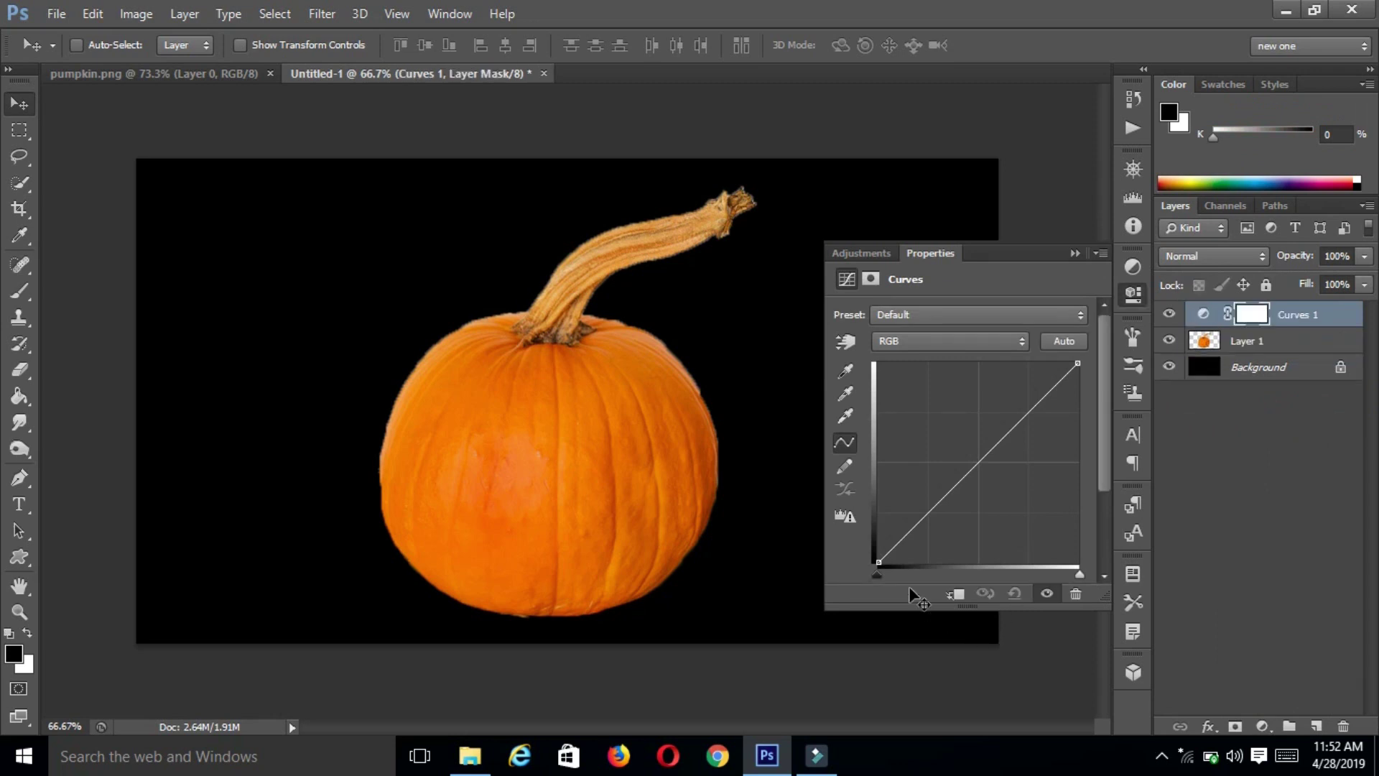
pyautogui.moveTo(928, 512); pyautogui.dragTo(955, 537)
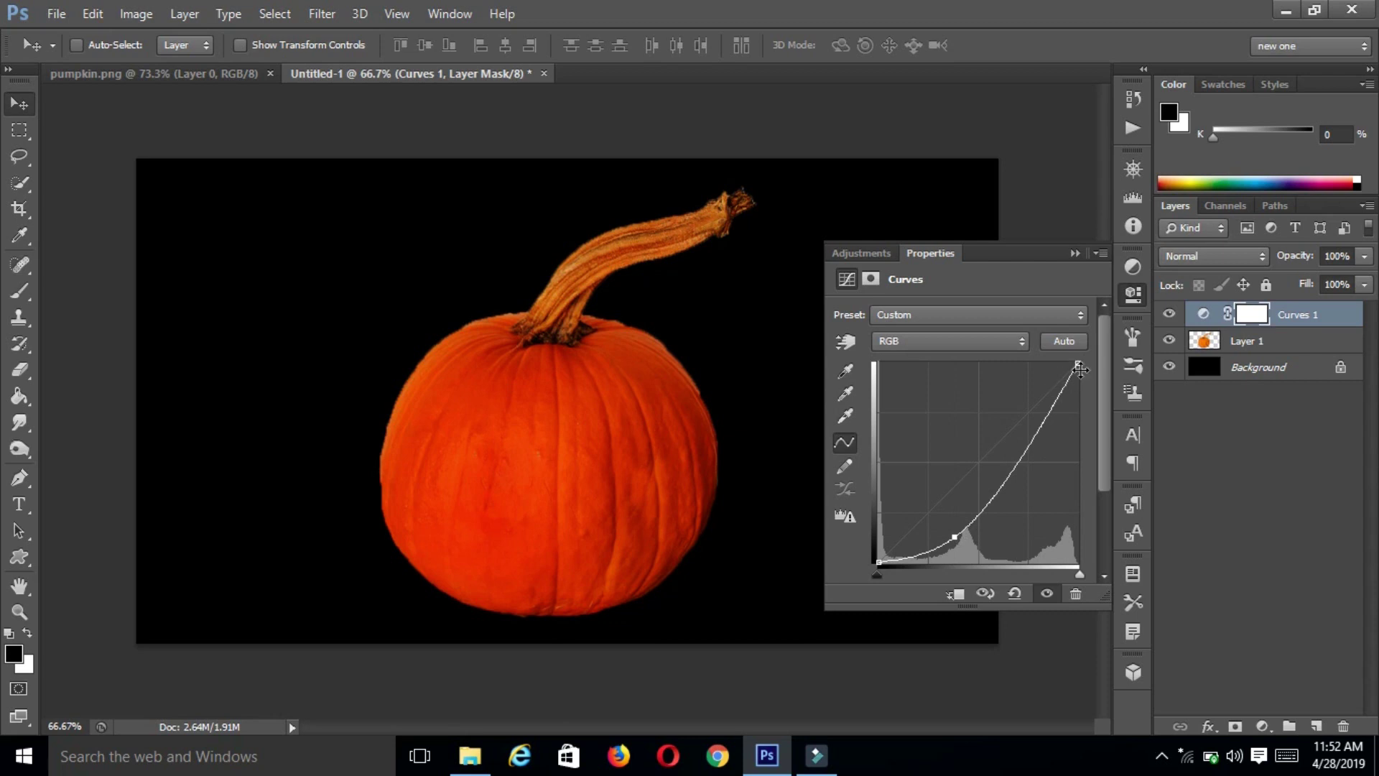
pyautogui.moveTo(1079, 366); pyautogui.dragTo(1083, 414)
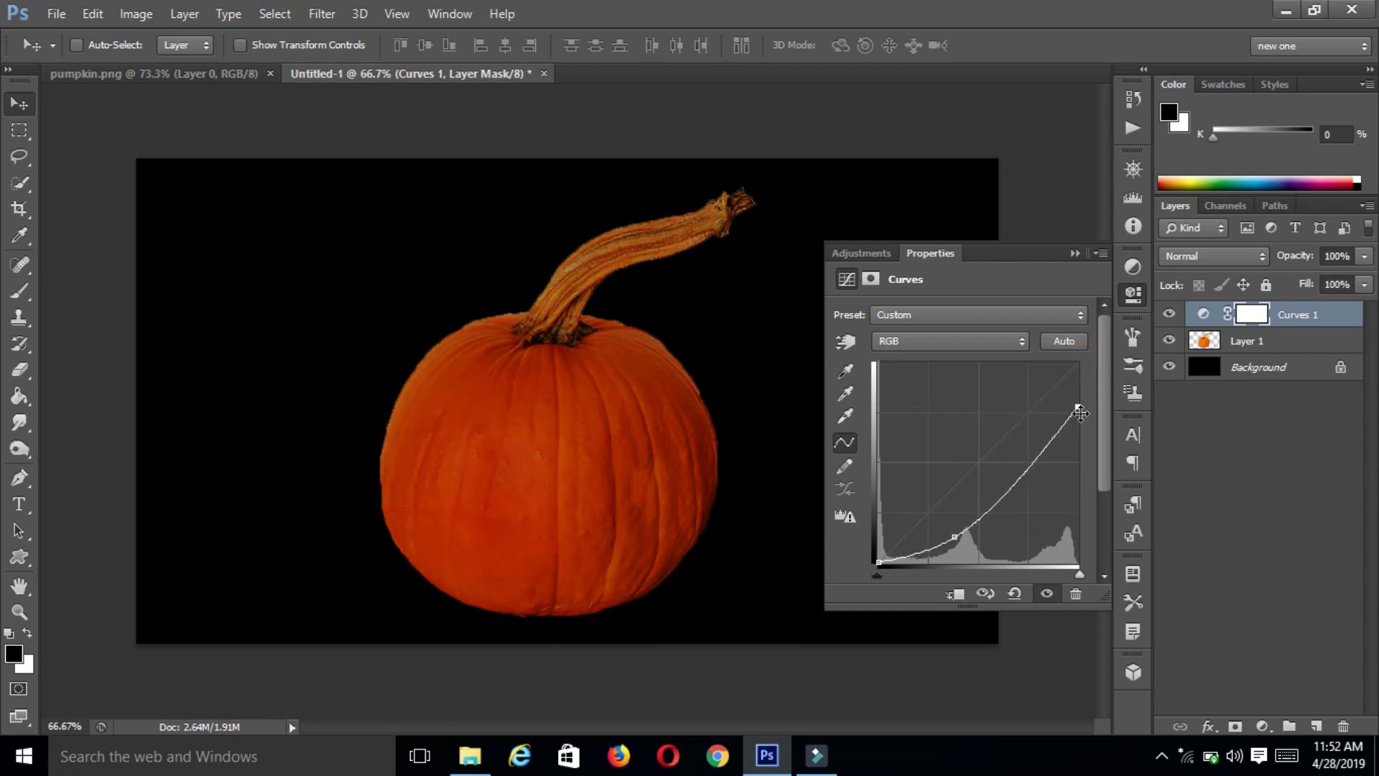
pyautogui.click(1074, 252)
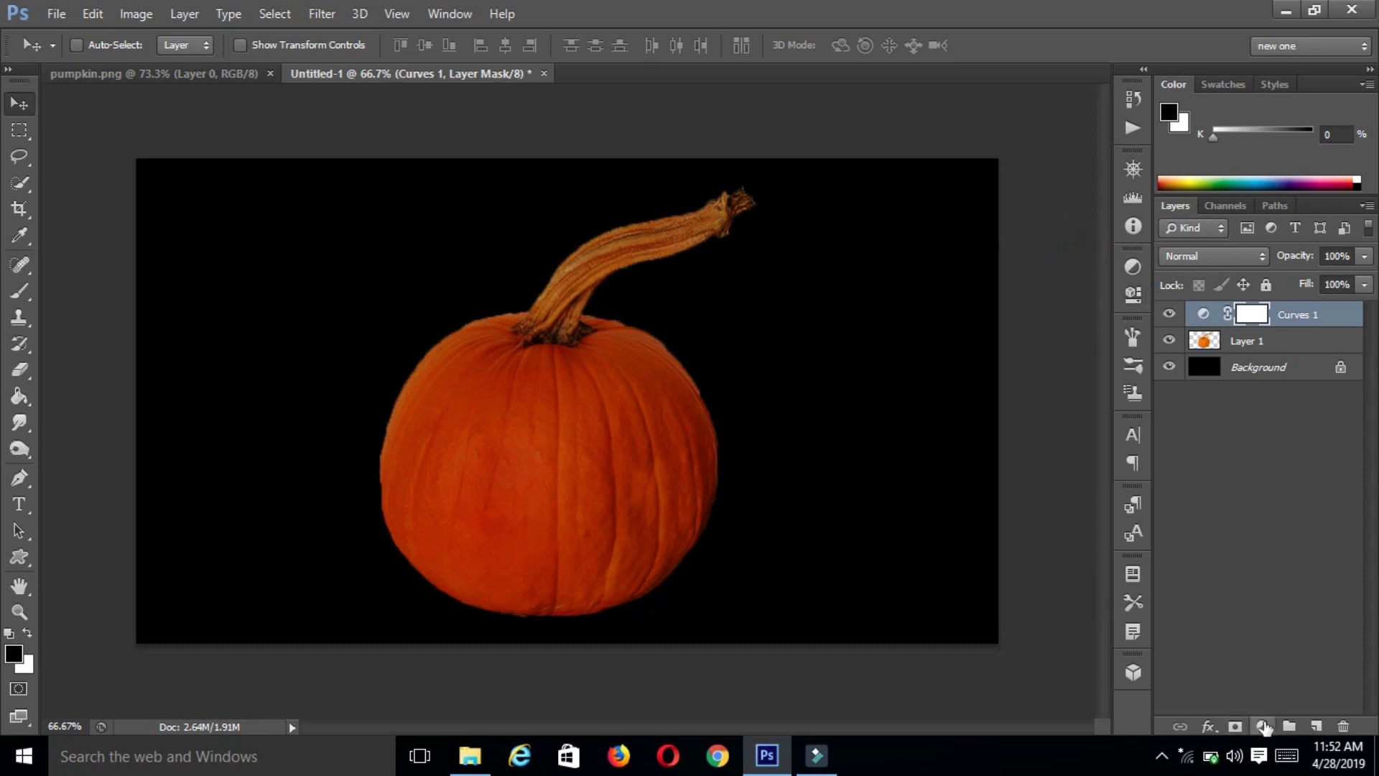
pyautogui.click(1262, 725)
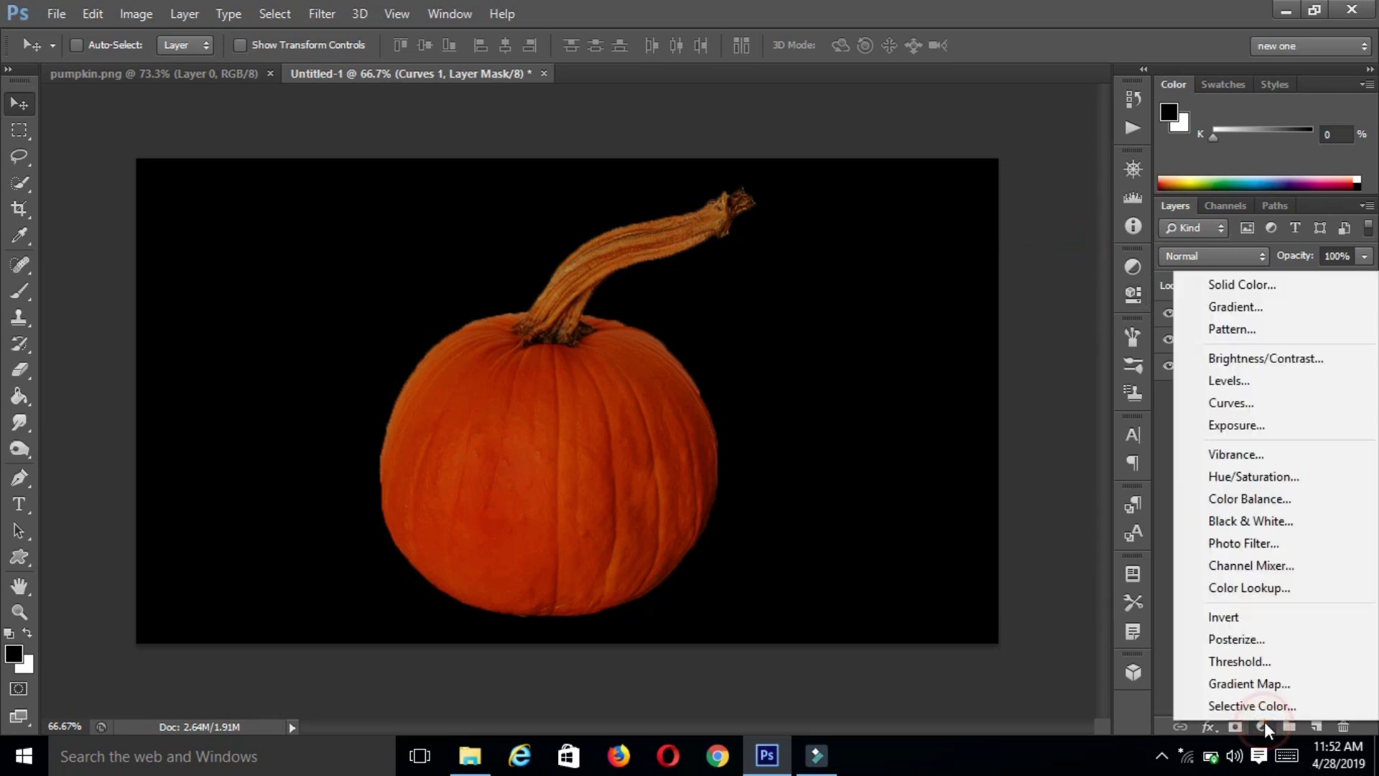
# - Add a Hue/Saturation layer at −20 saturation in Multiply mode, then an empty Layer 2
pyautogui.click(1291, 476)
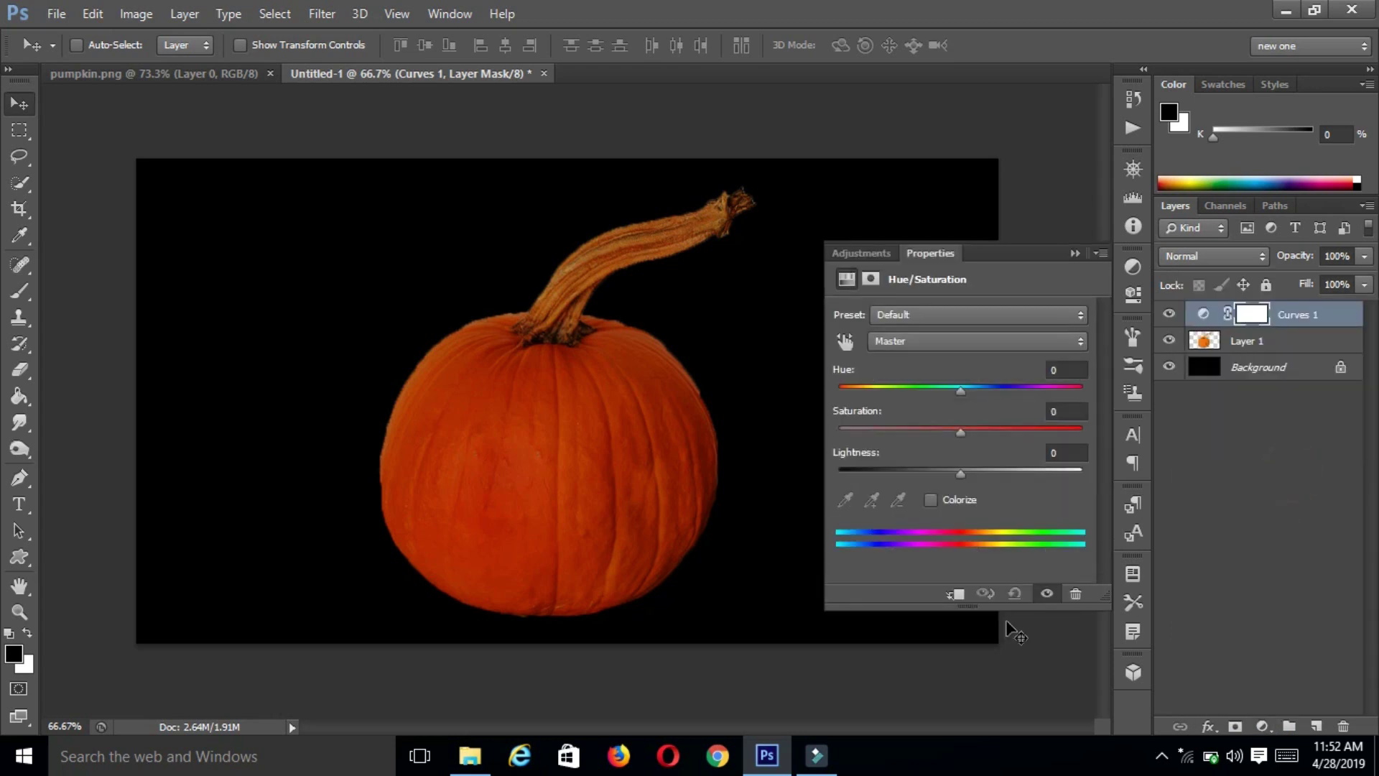
pyautogui.moveTo(959, 430); pyautogui.dragTo(950, 431)
pyautogui.click(1083, 415)
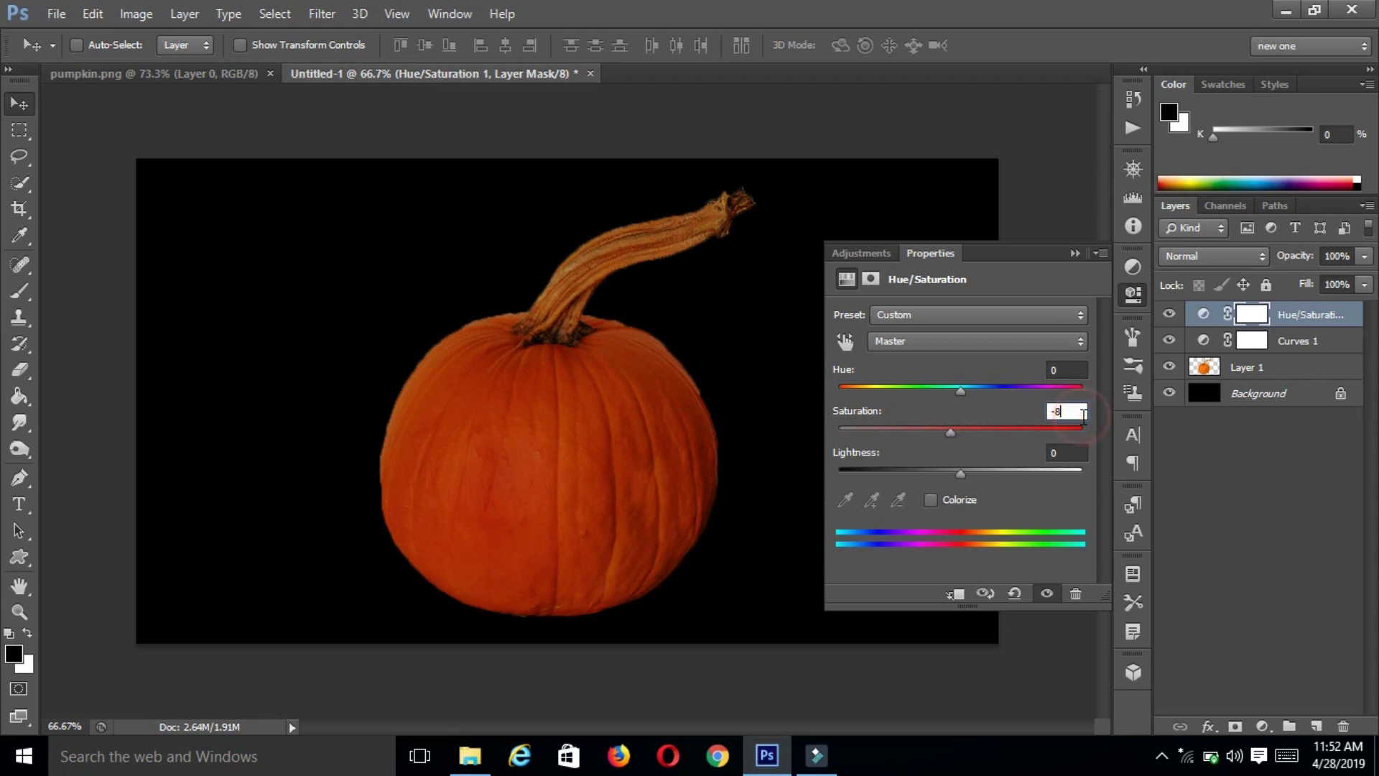
pyautogui.write('20')
pyautogui.click(1073, 254)
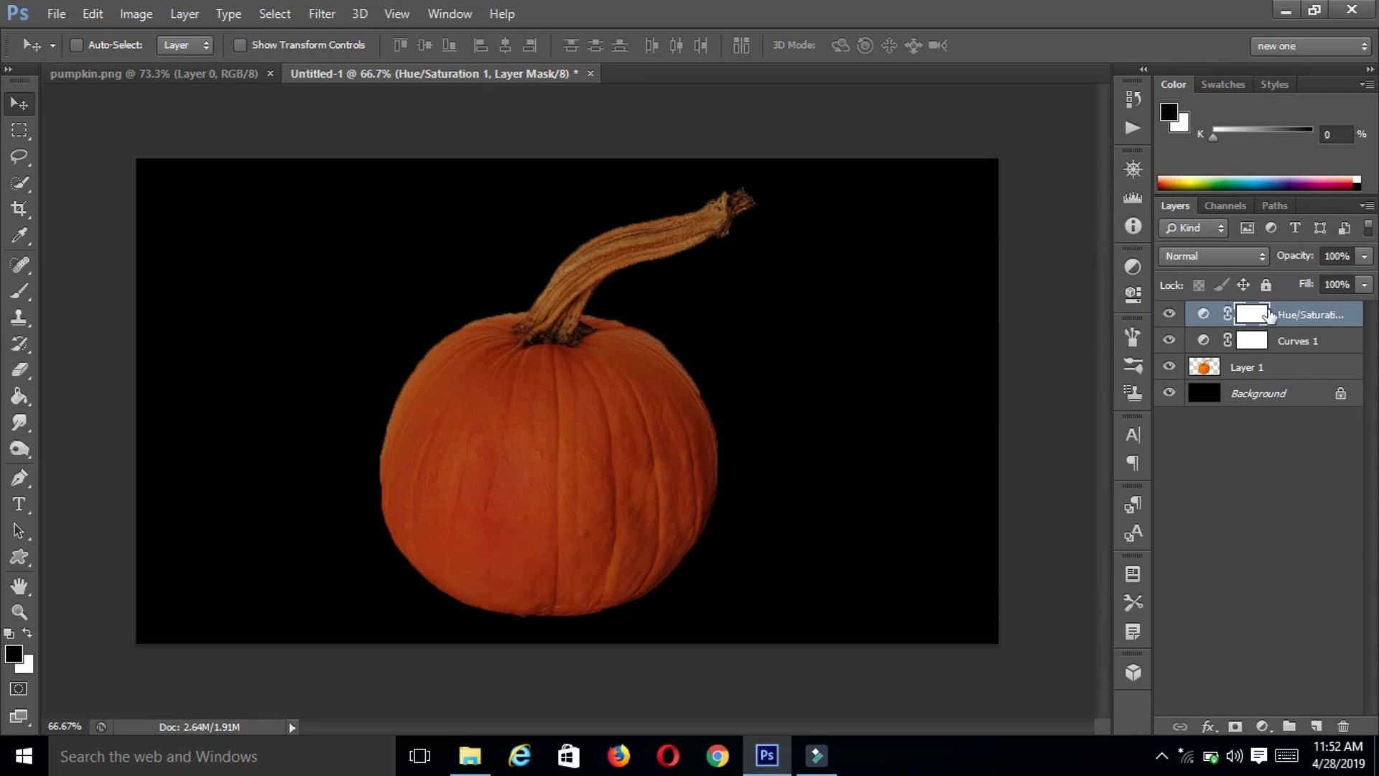
pyautogui.click(1241, 256)
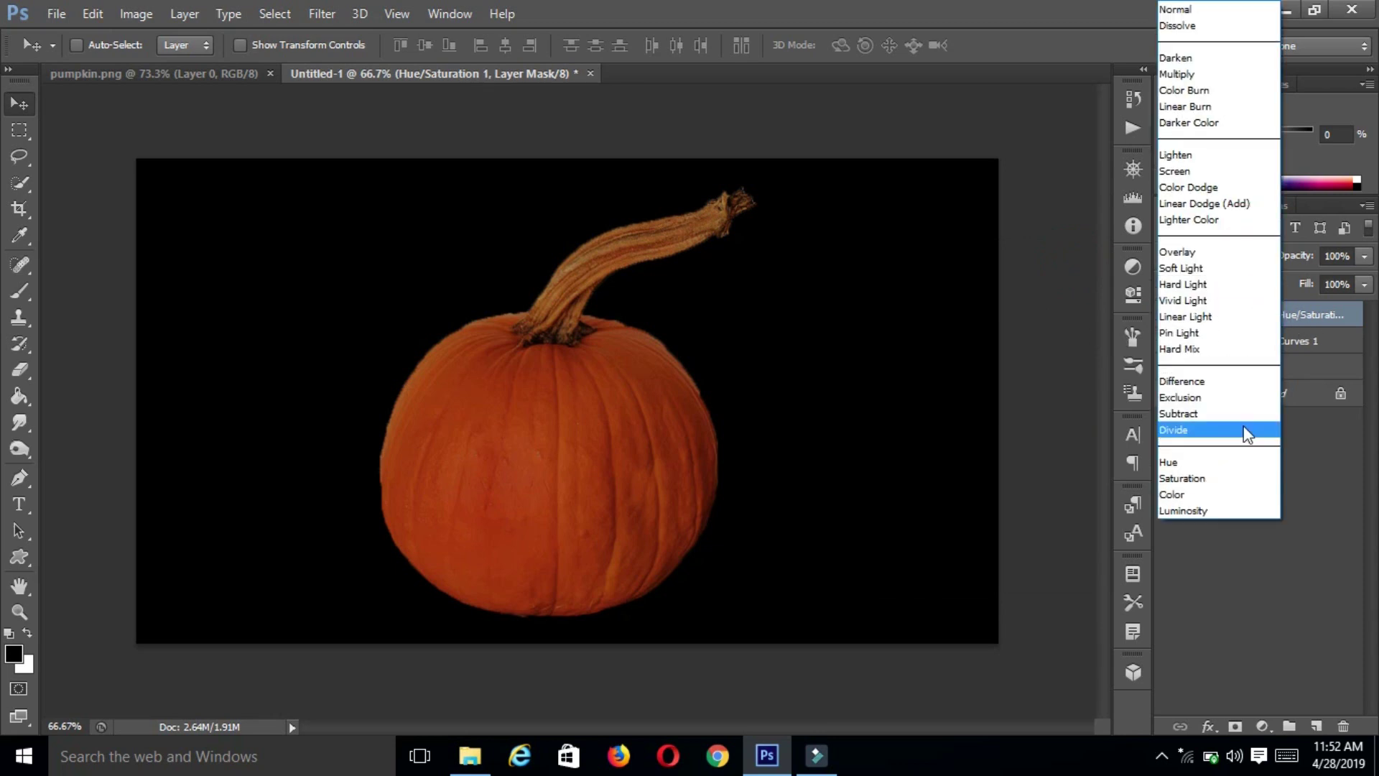
pyautogui.click(1215, 73)
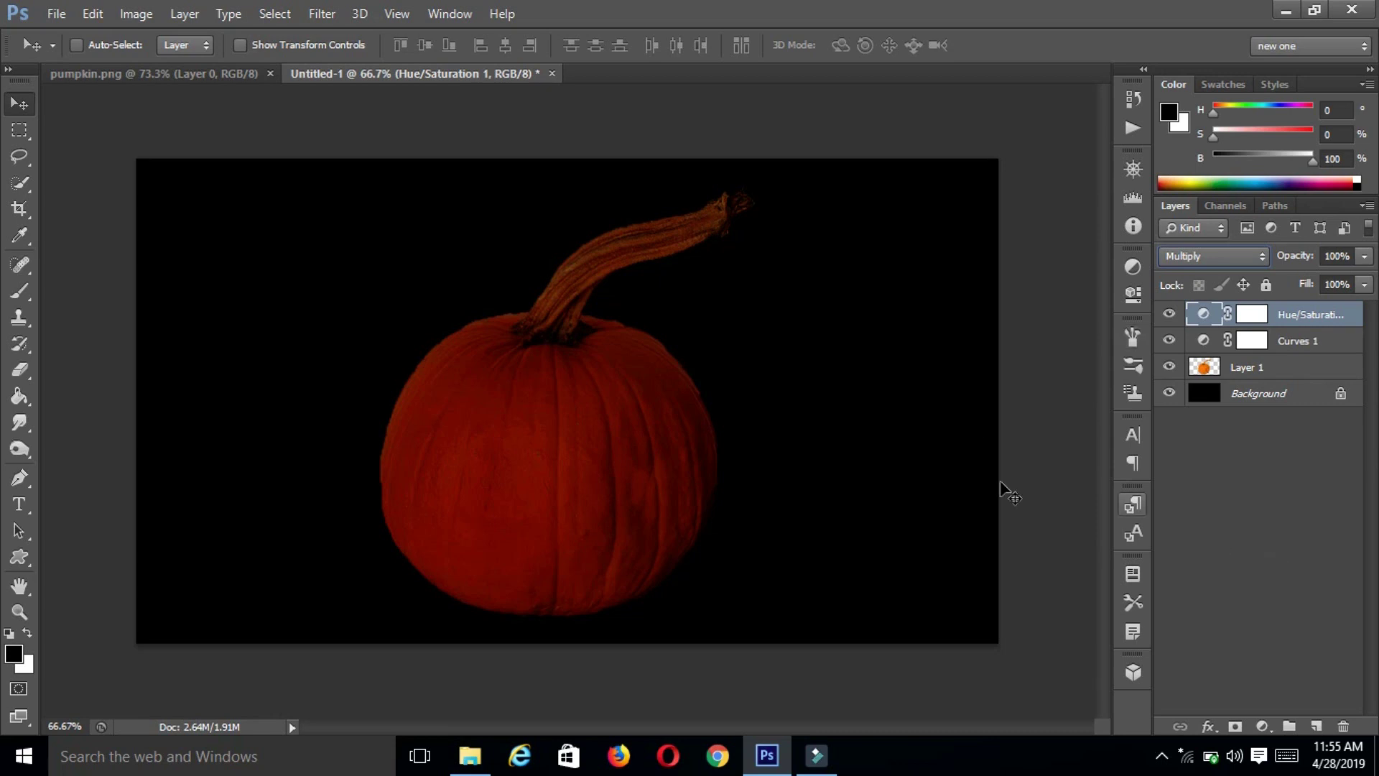
pyautogui.click(1316, 726)
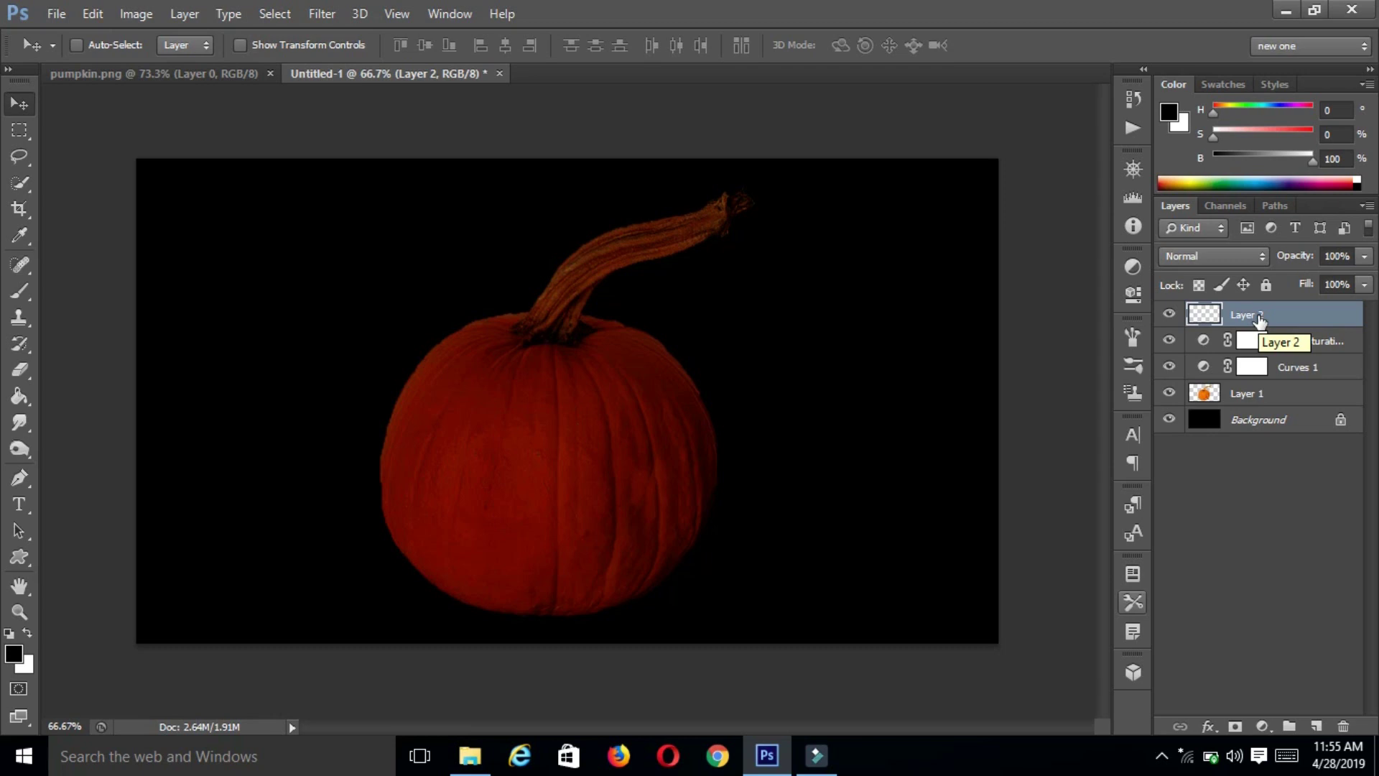
# - Rename Layer 2 to 'left eye' and zoom in on the pumpkin
pyautogui.doubleClick(1259, 317)
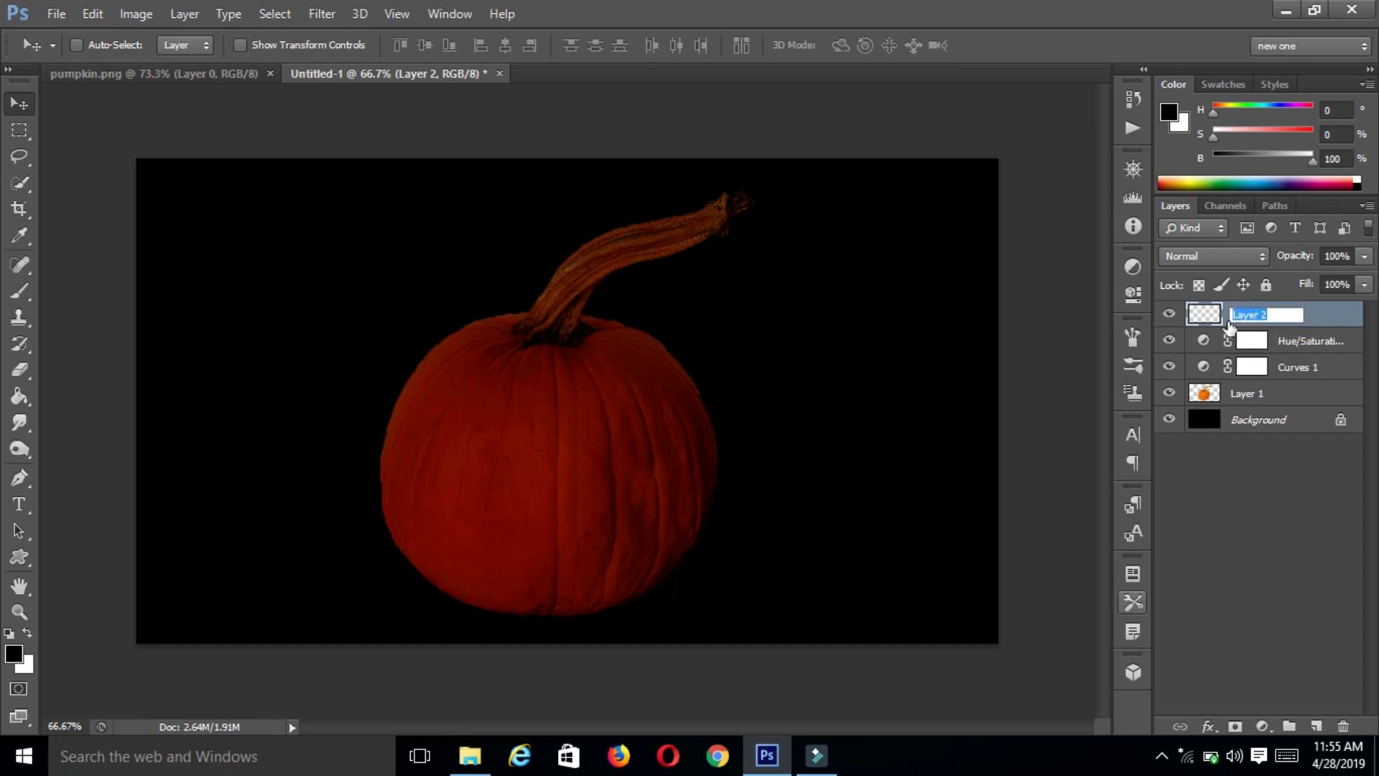
pyautogui.press('BackSpace')
pyautogui.write('left eye')
pyautogui.press('Return')
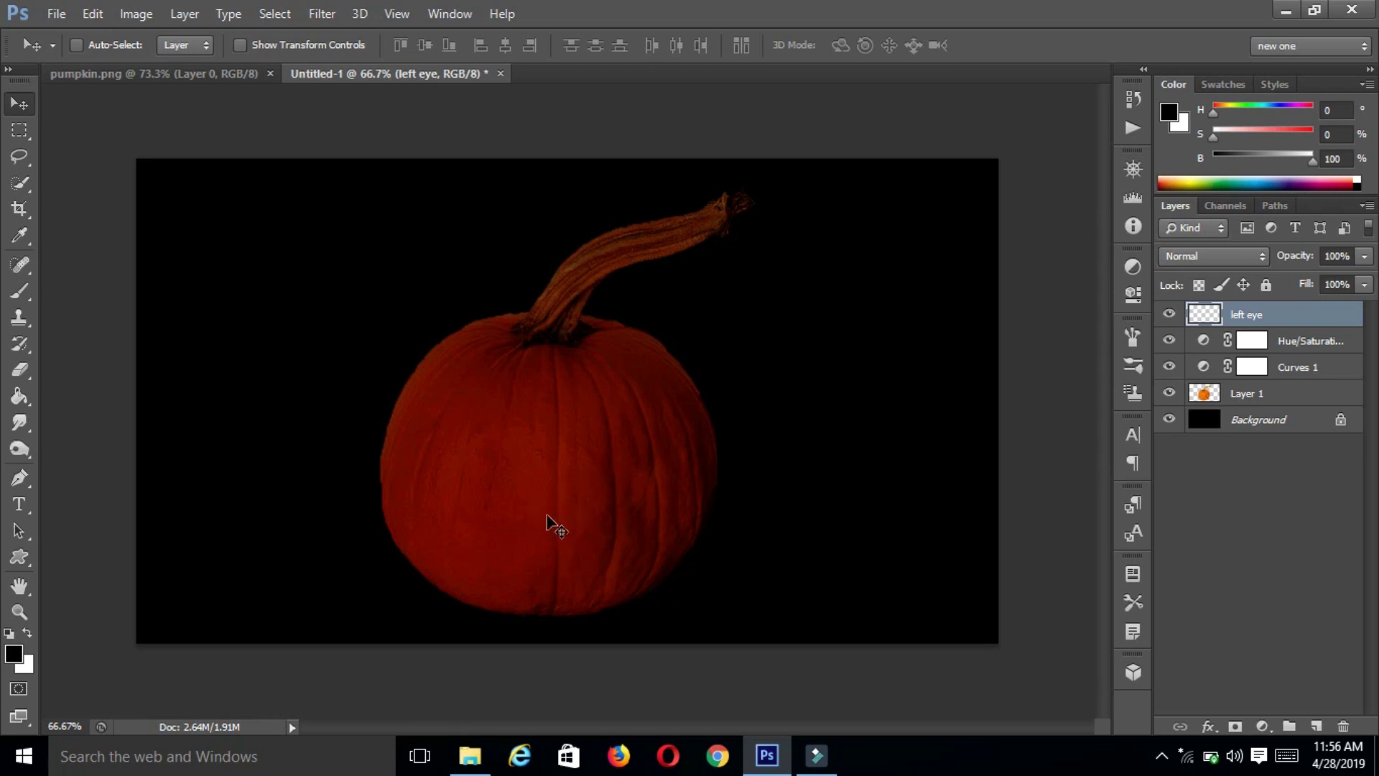
pyautogui.press('alt')
pyautogui.scroll(2, 531, 523)
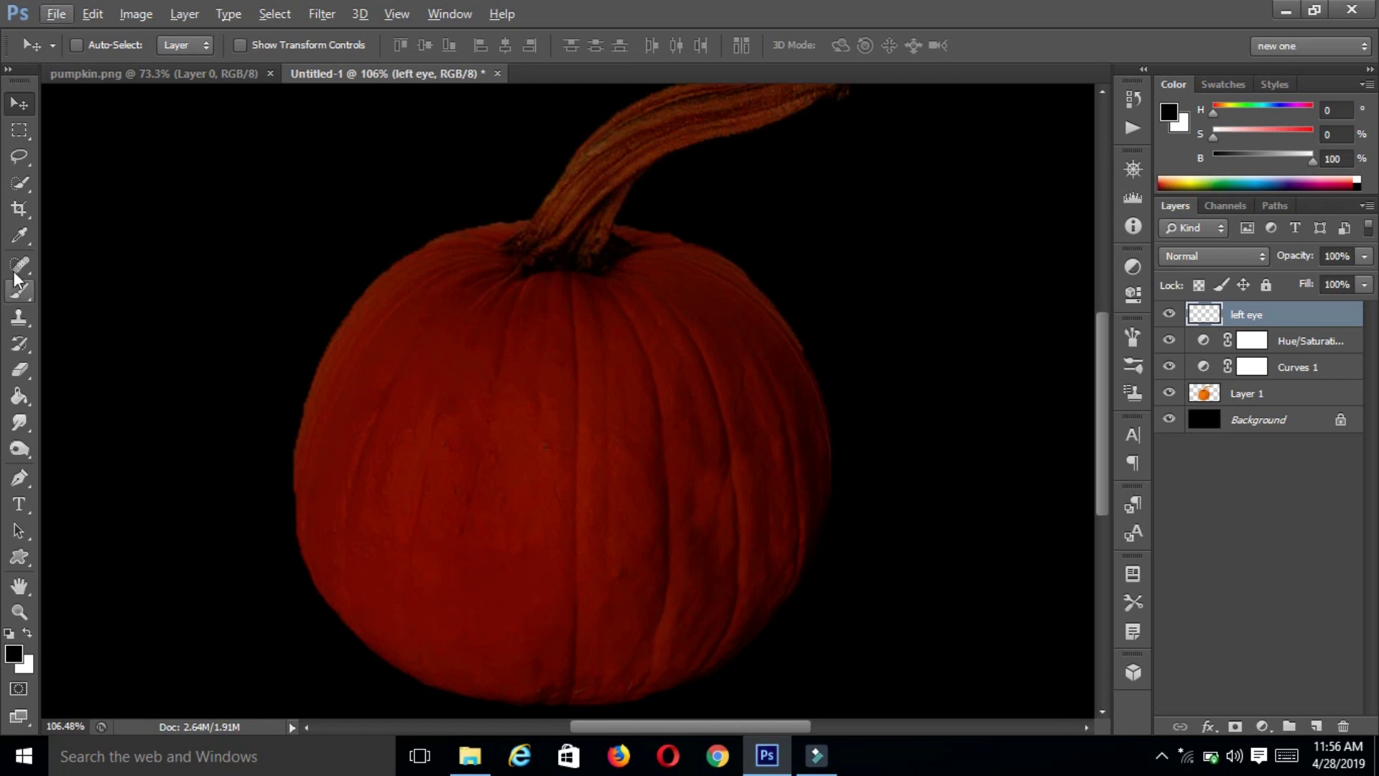
# - Lasso a jagged eye on the pumpkin's left side and fill it black
pyautogui.click(11, 165)
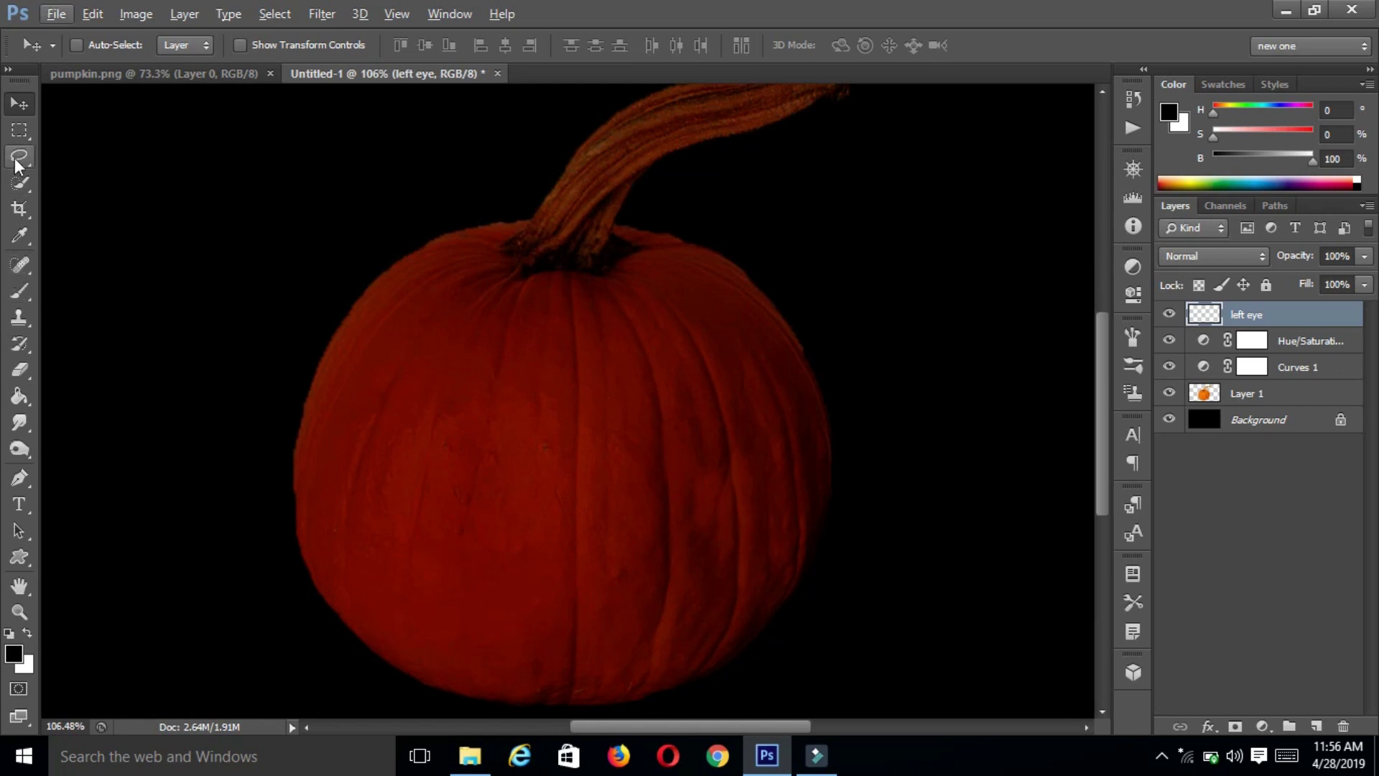
pyautogui.click(15, 164)
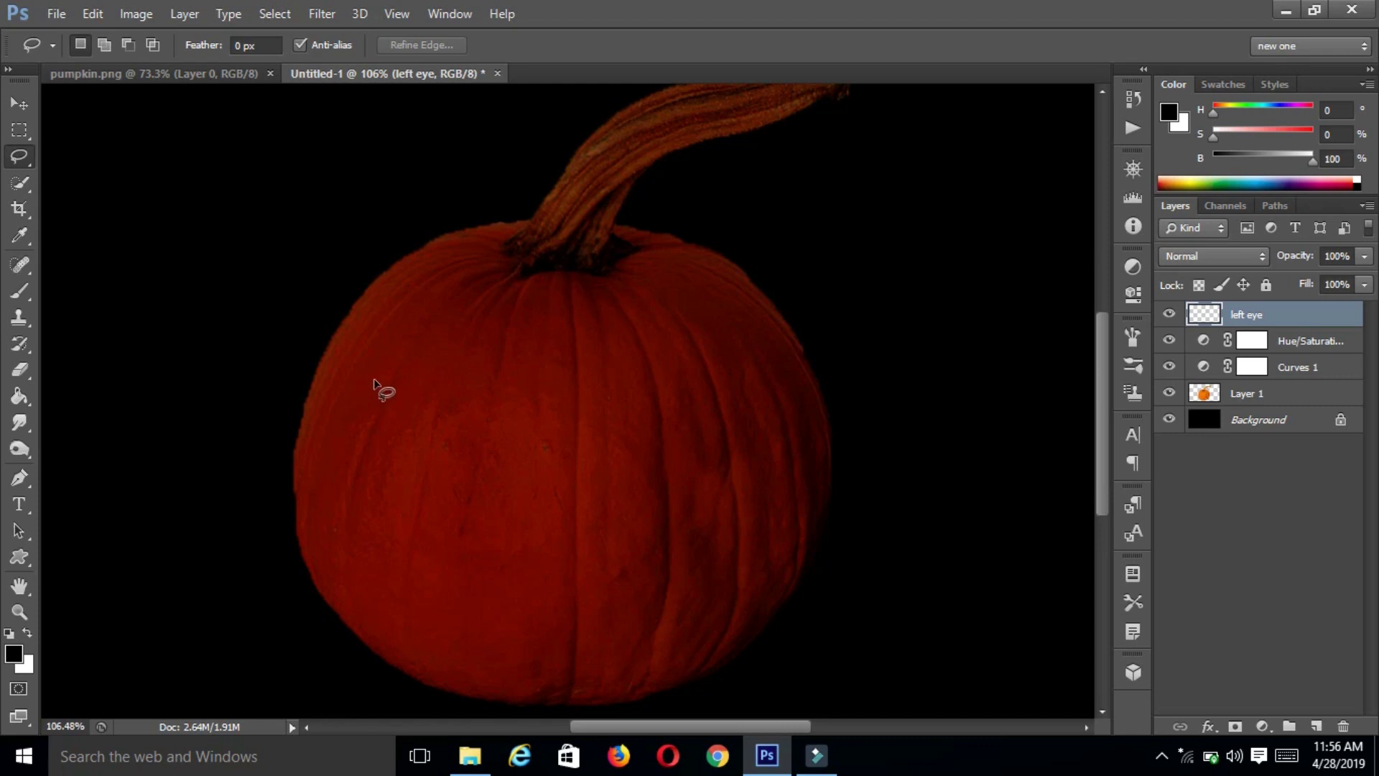
pyautogui.moveTo(364, 380)
pyautogui.mouseDown()
pyautogui.moveTo(477, 399)
pyautogui.moveTo(505, 413)
pyautogui.moveTo(510, 435)
pyautogui.moveTo(484, 462)
pyautogui.moveTo(382, 467)
pyautogui.moveTo(338, 428)
pyautogui.moveTo(346, 406)
pyautogui.mouseUp()
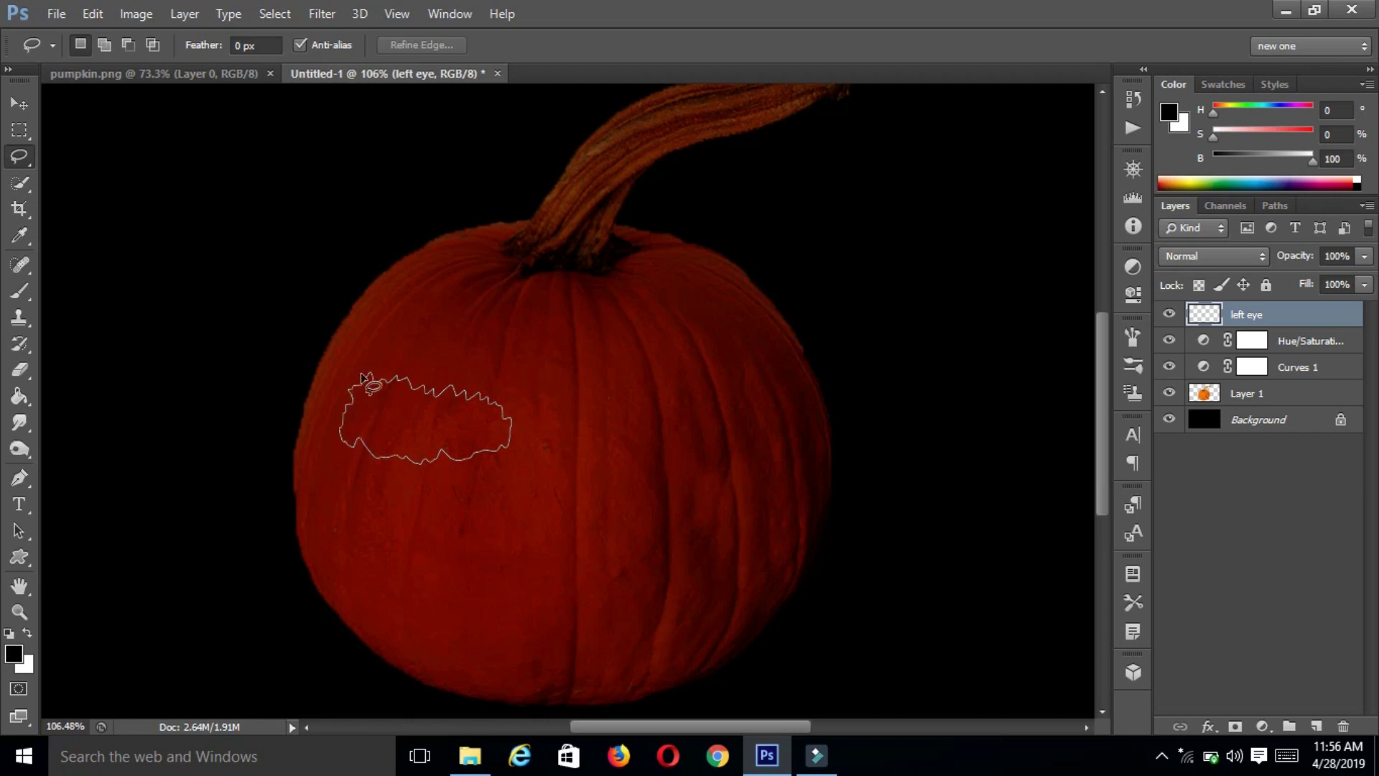
pyautogui.moveTo(386, 391); pyautogui.dragTo(388, 393)
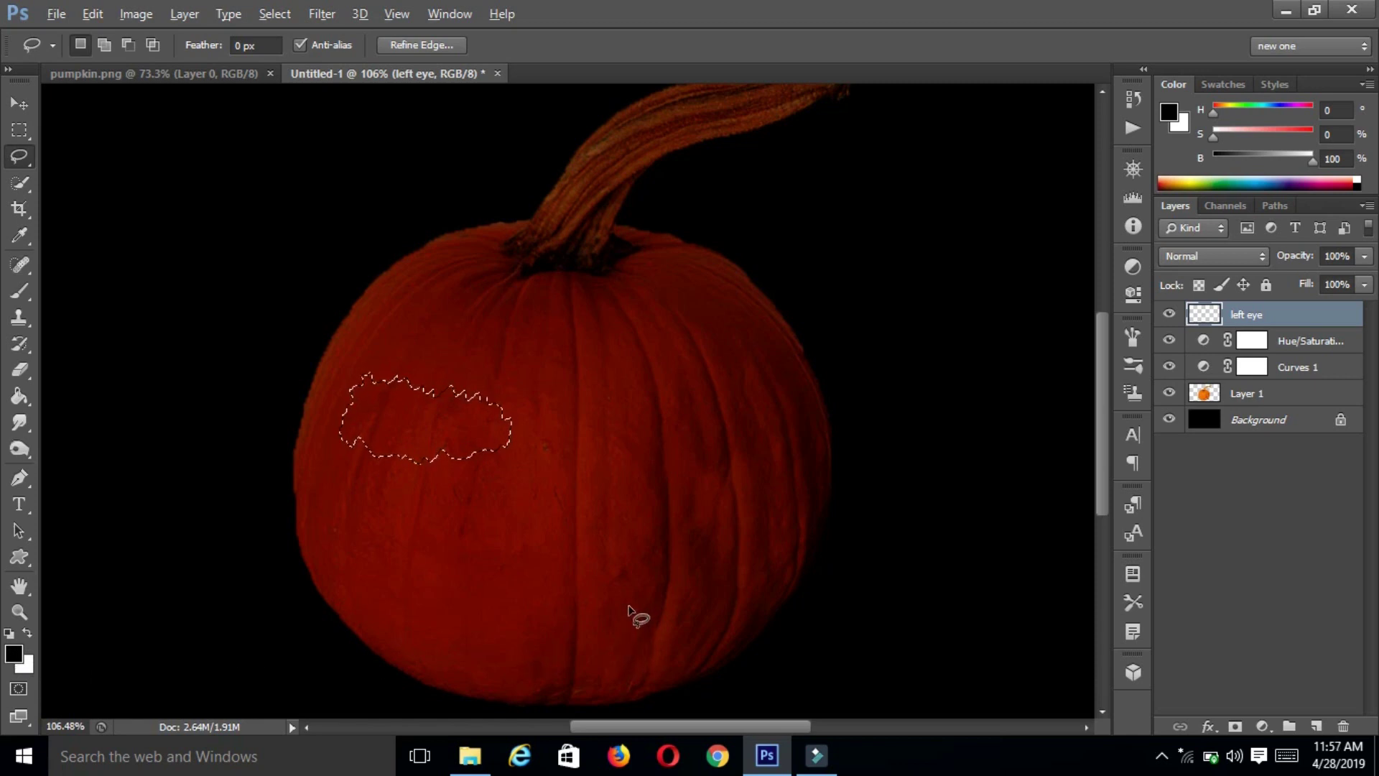
pyautogui.hotkey('alt', 'BackSpace')
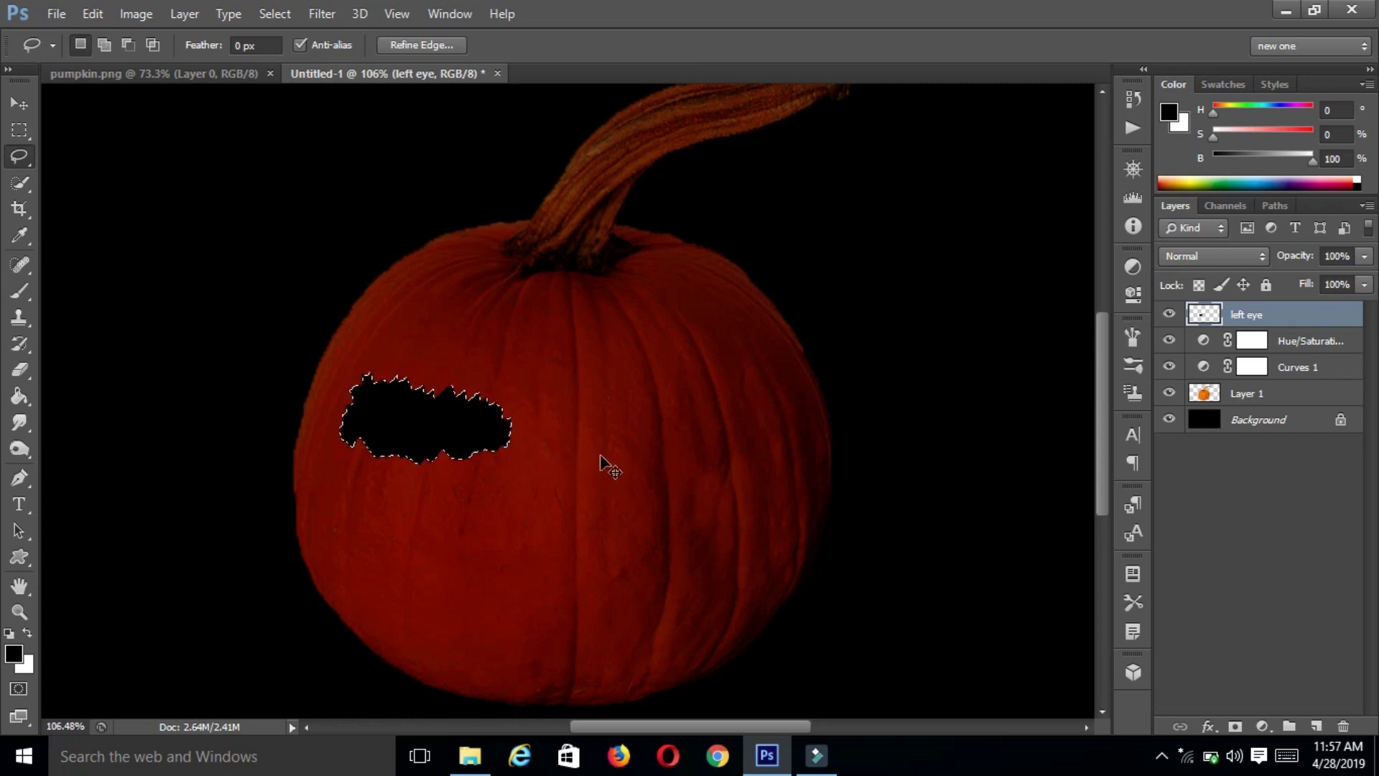
pyautogui.hotkey('ctrl', 'd')
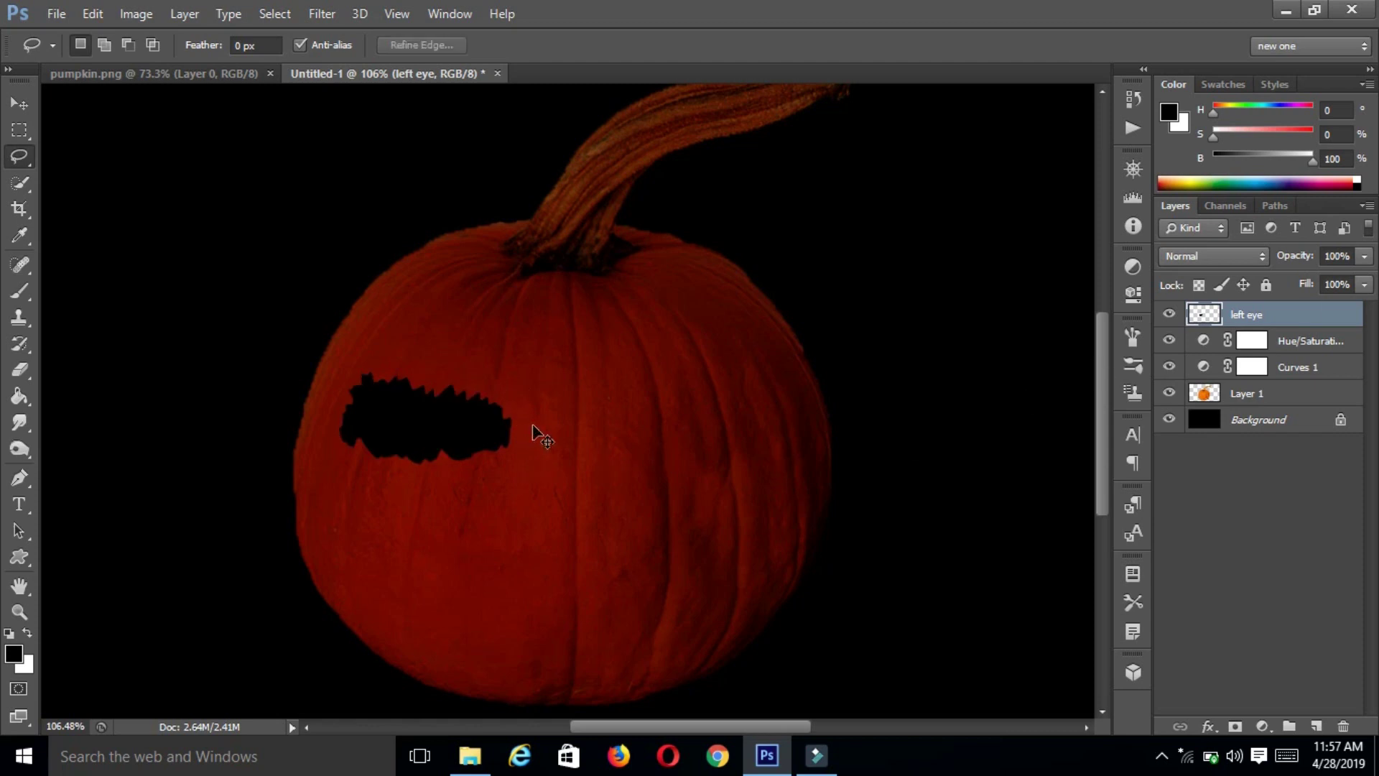
# - Enlarge the black eye to about 130% and nudge it slightly right
pyautogui.hotkey('ctrl', 't')
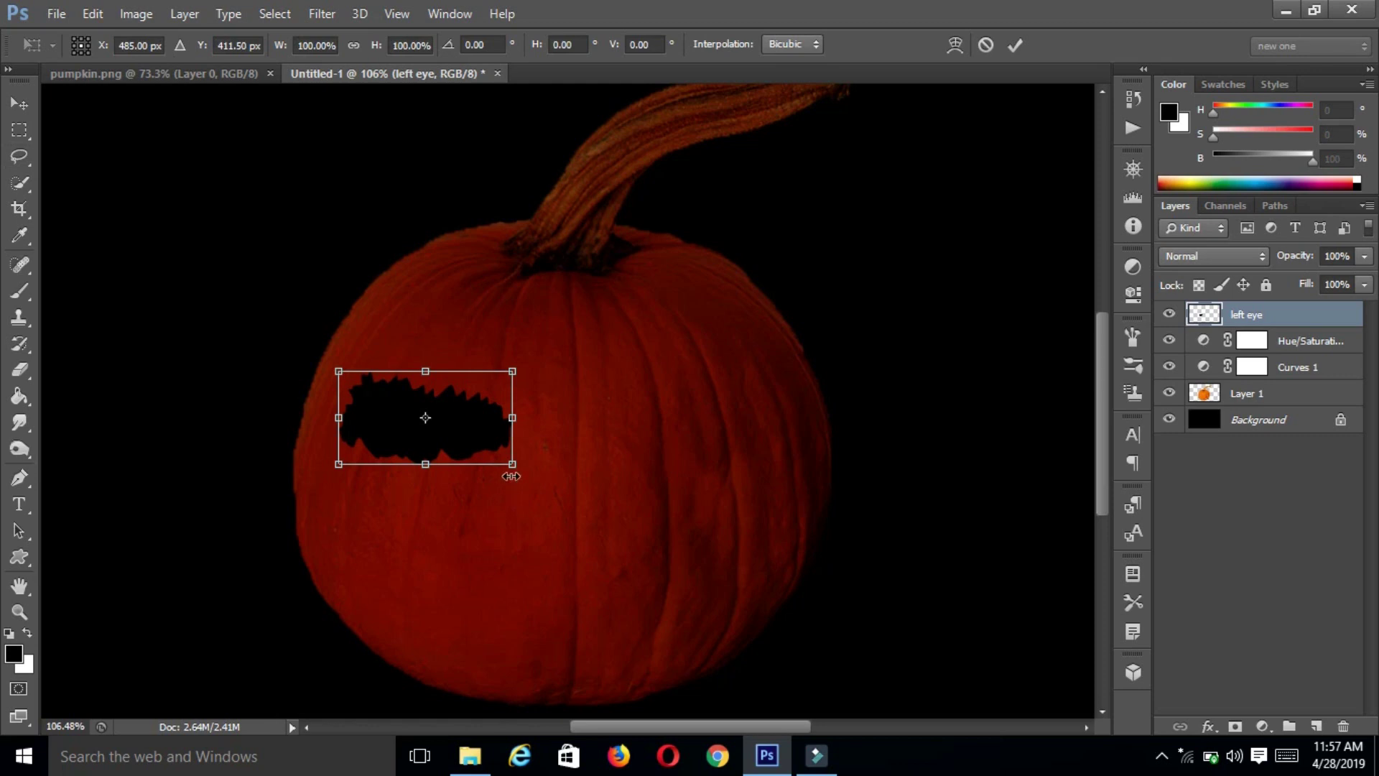
pyautogui.moveTo(512, 465); pyautogui.dragTo(540, 482)
pyautogui.moveTo(463, 425); pyautogui.dragTo(482, 420)
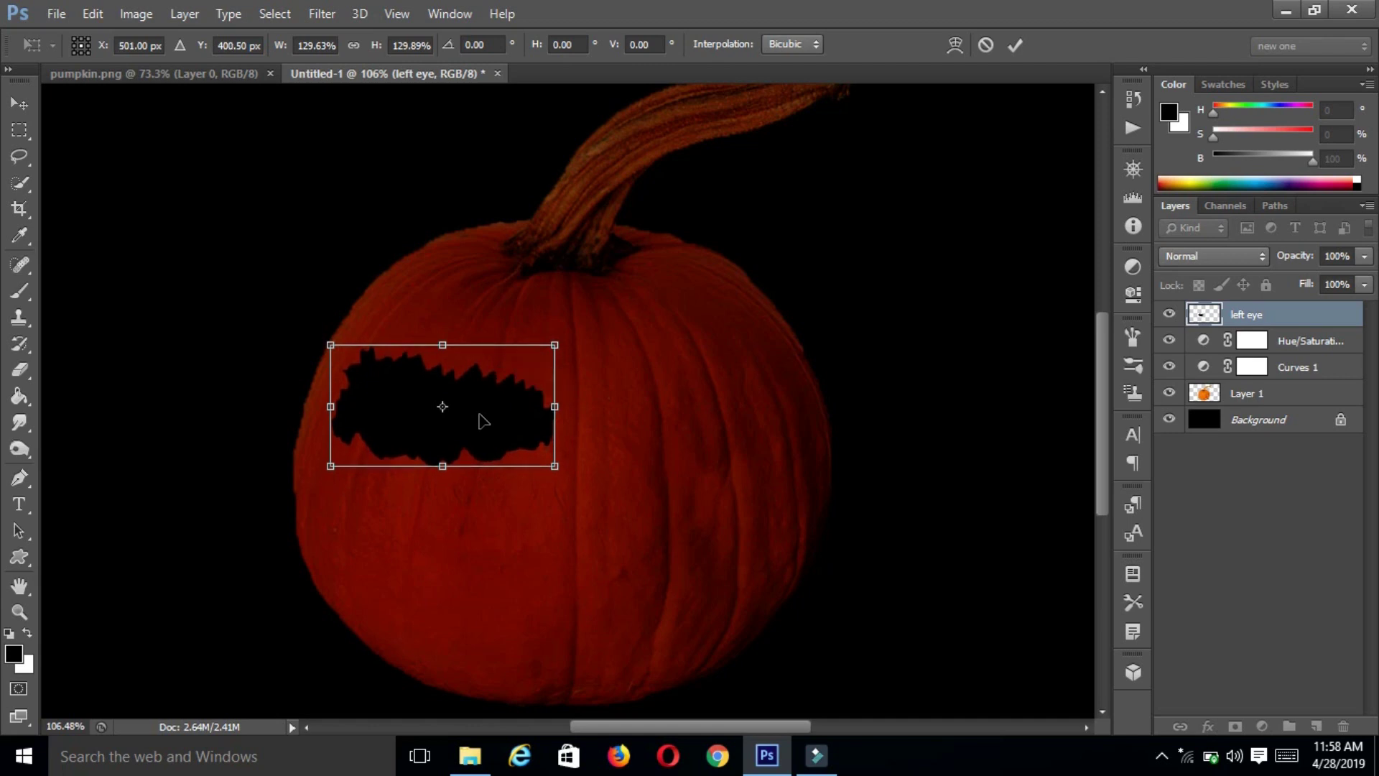
pyautogui.click(1015, 41)
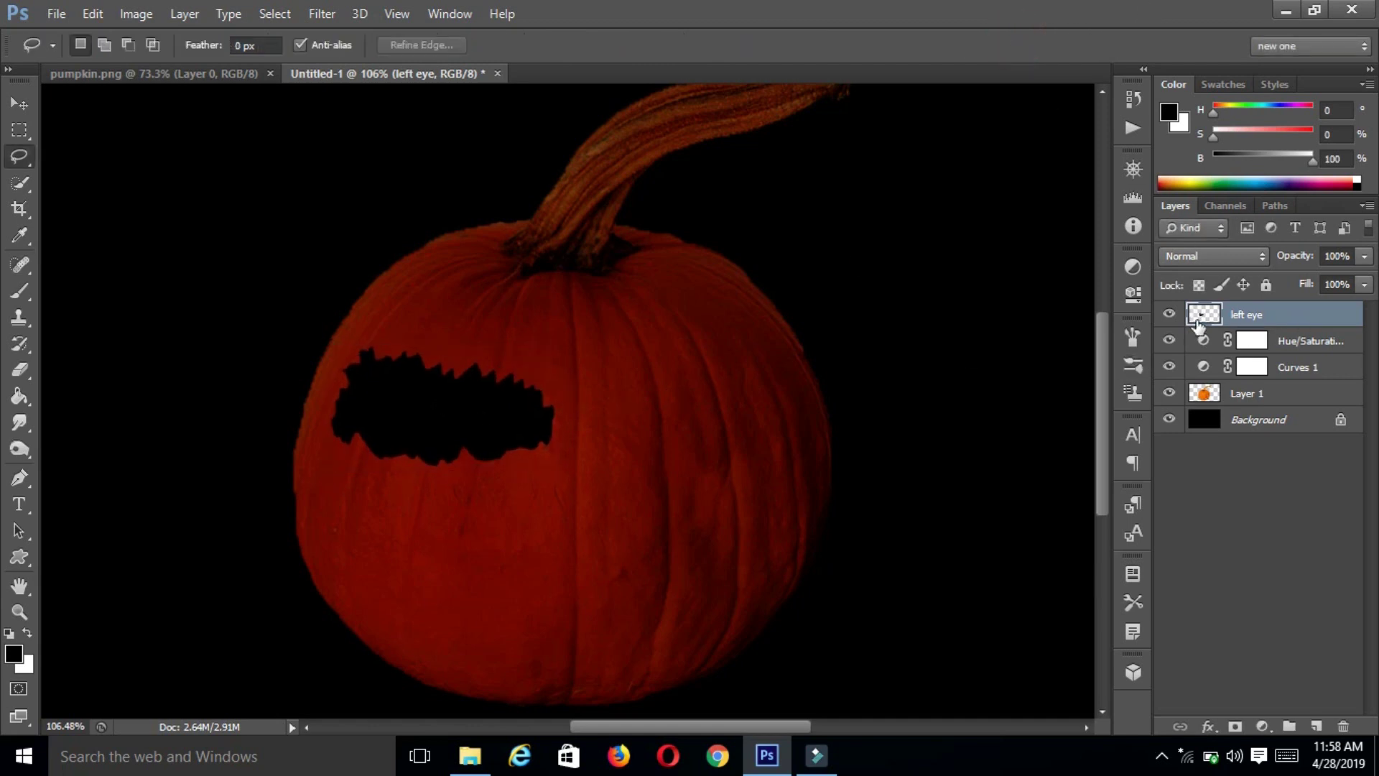
# - Give the left eye an Outer Bevel with depth 500, direction Down and size 10
pyautogui.rightClick(1259, 321)
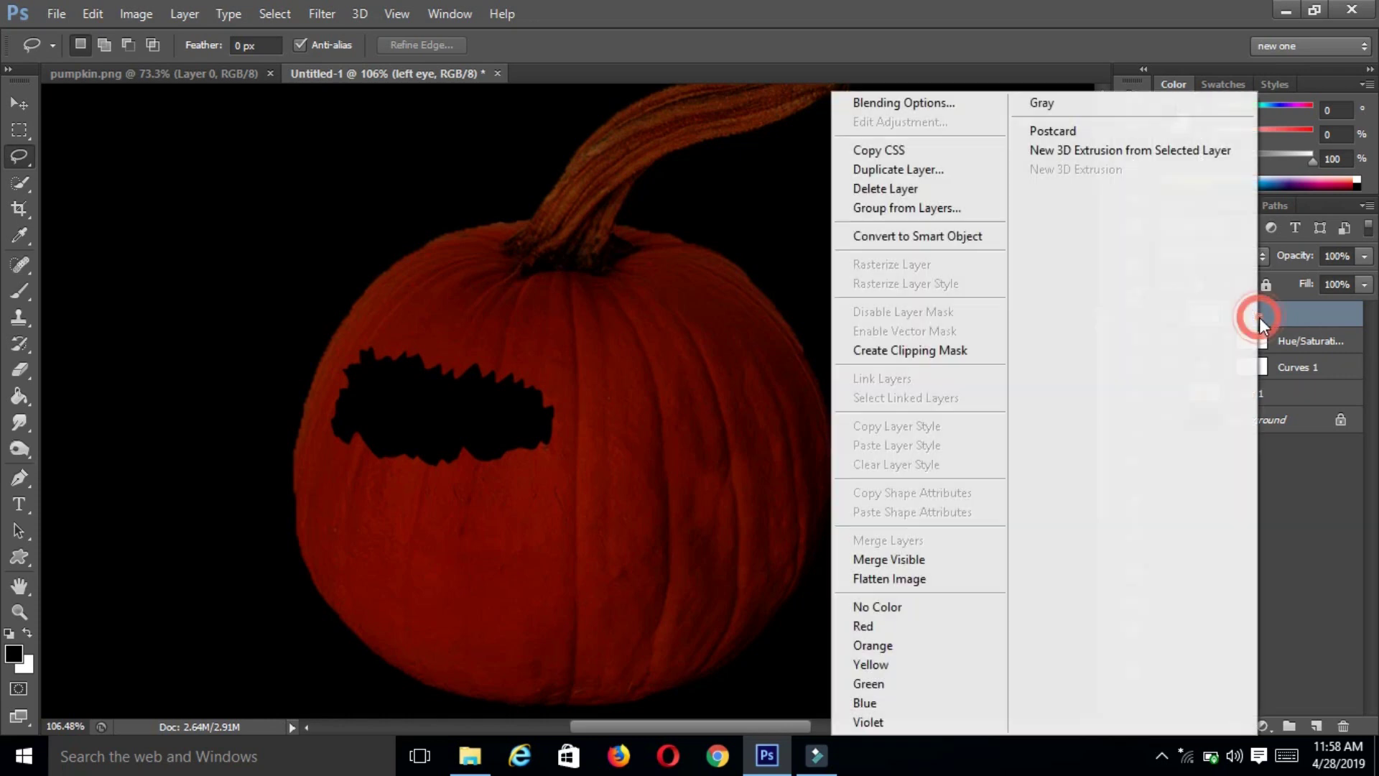
pyautogui.click(920, 103)
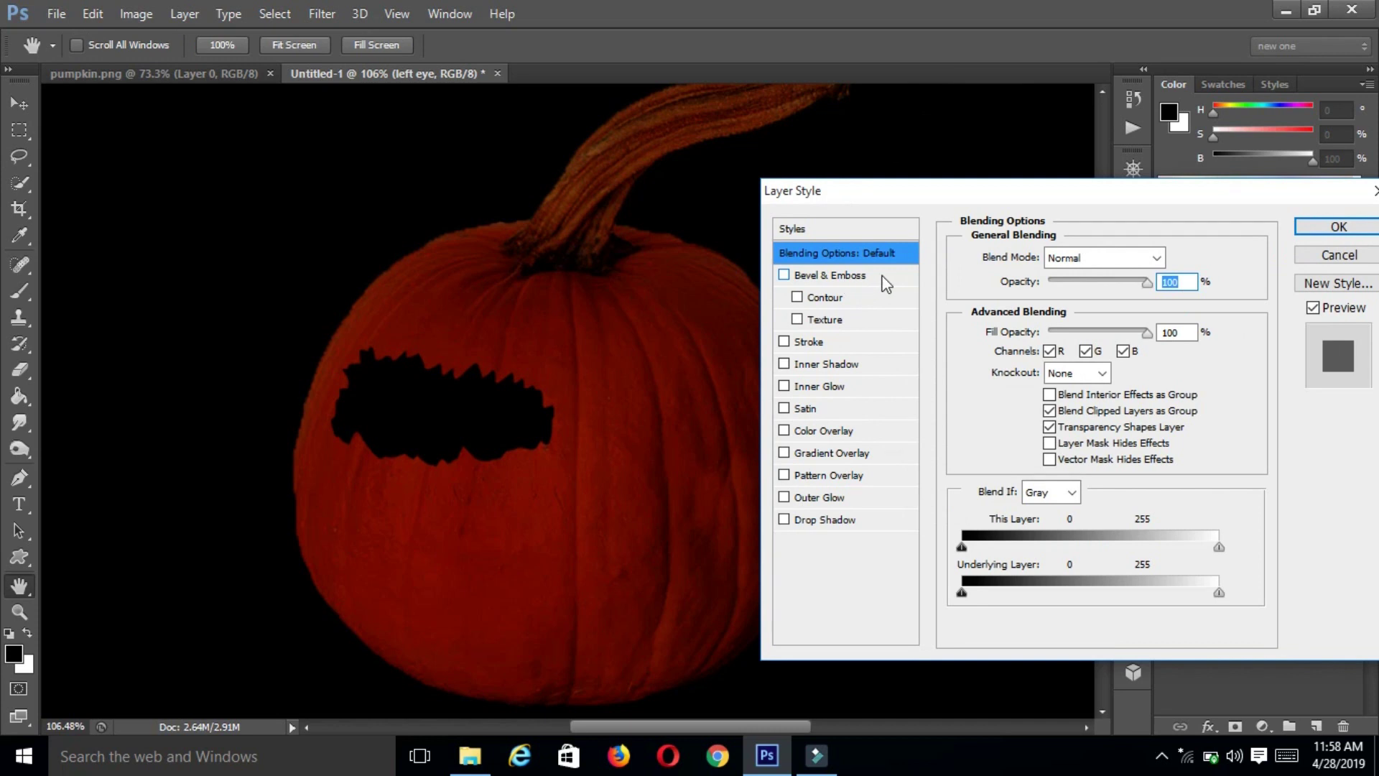
pyautogui.click(848, 280)
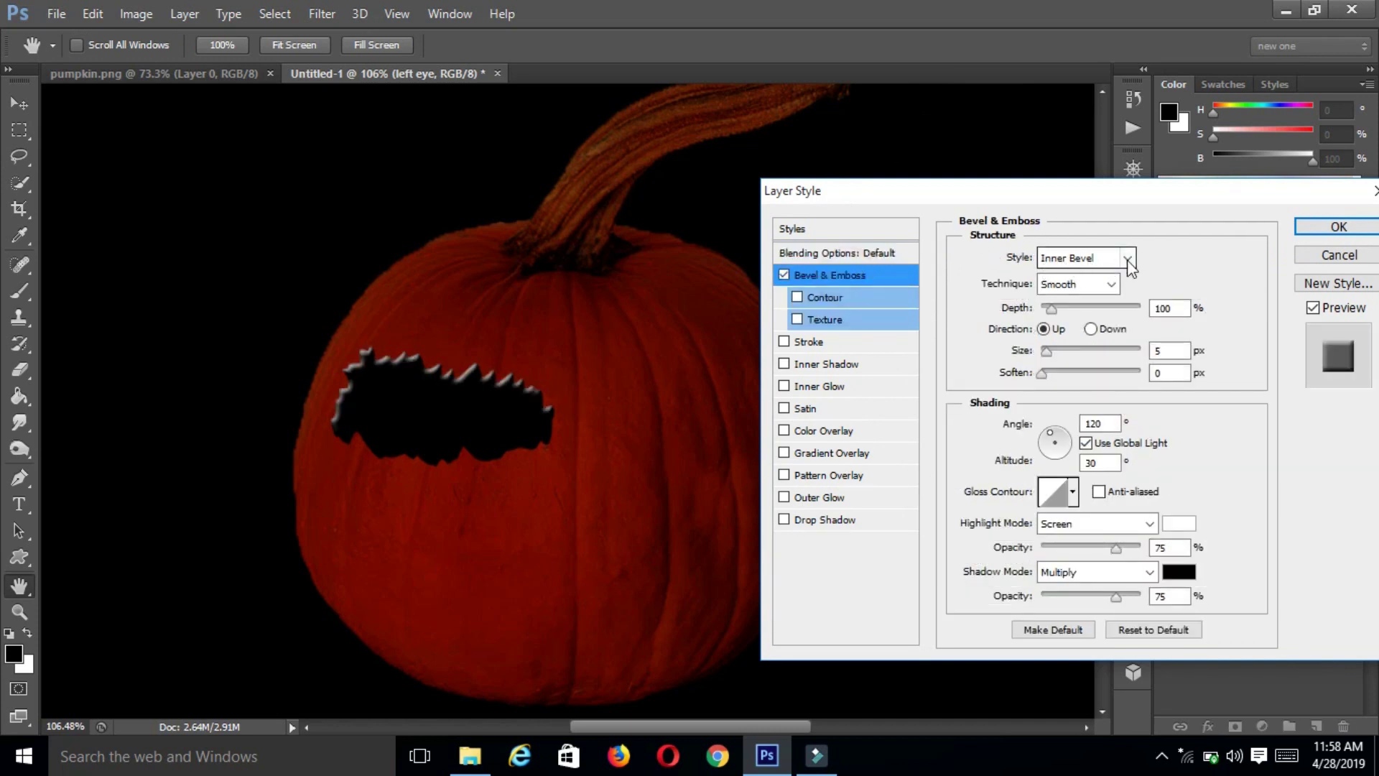
pyautogui.click(1129, 258)
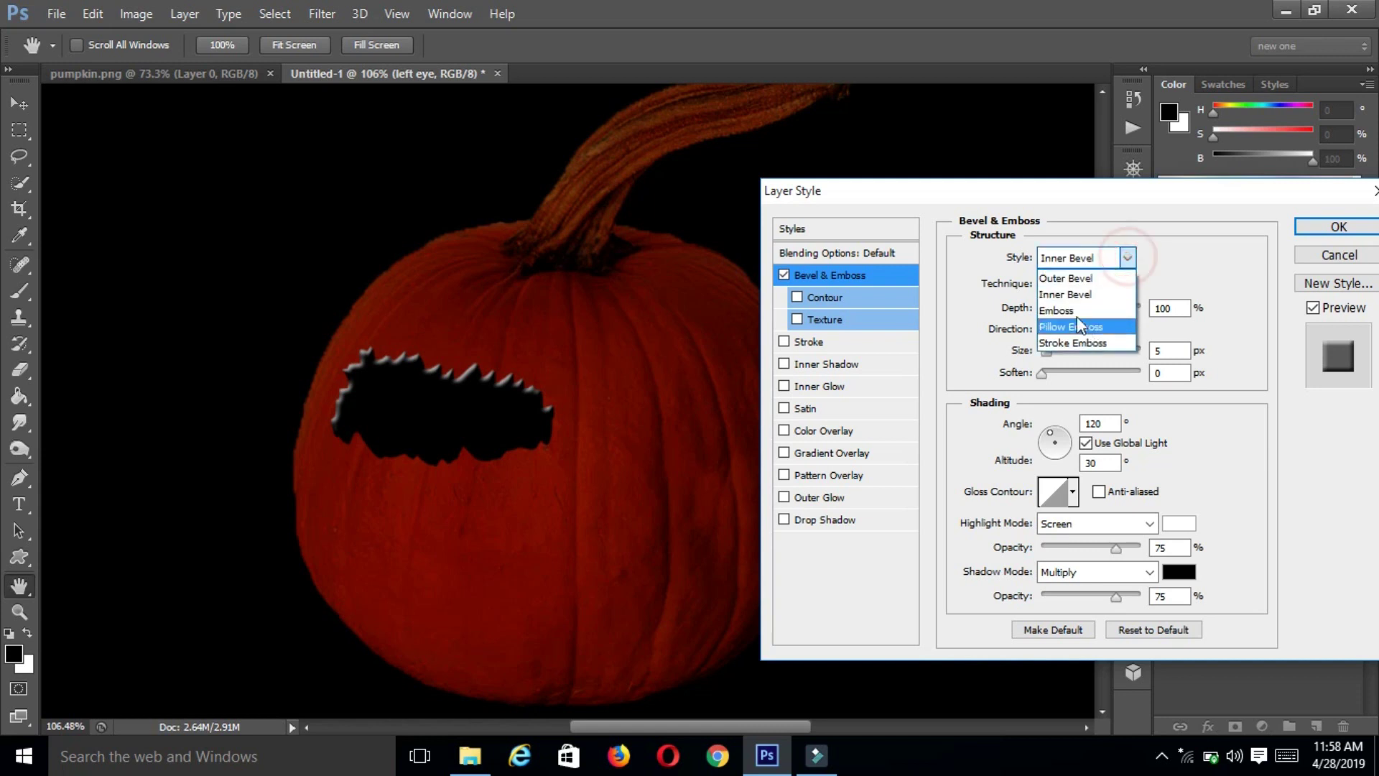
pyautogui.click(1106, 282)
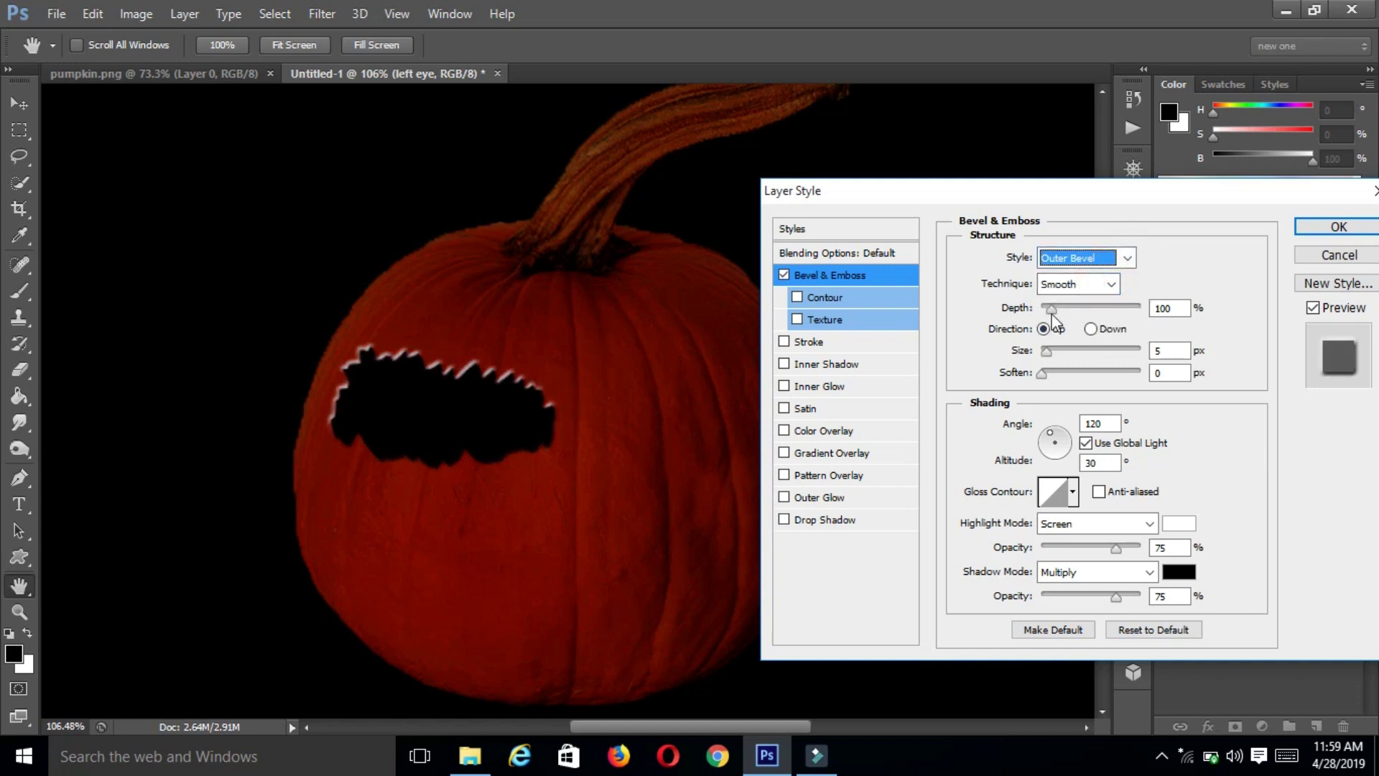
pyautogui.moveTo(1051, 308); pyautogui.dragTo(1093, 308)
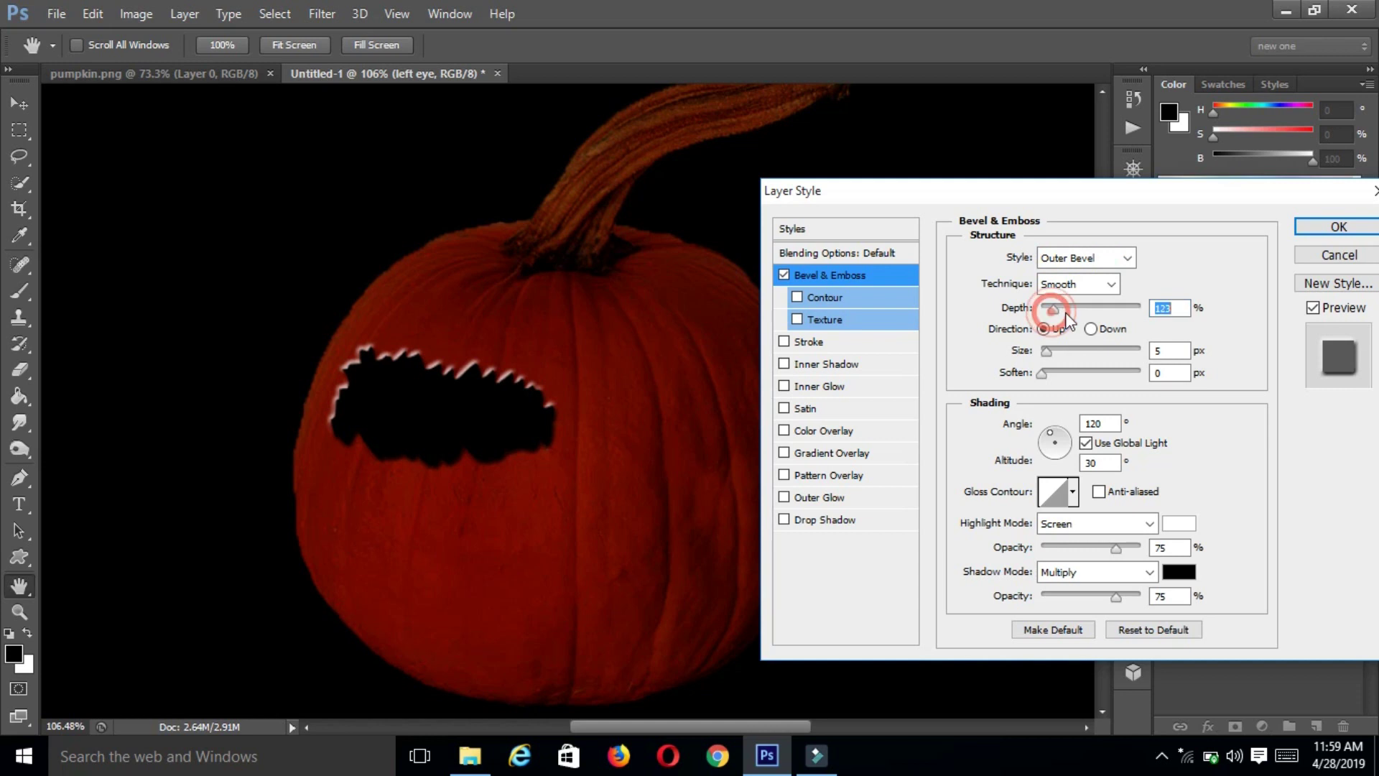
pyautogui.doubleClick(1170, 309)
pyautogui.write('500')
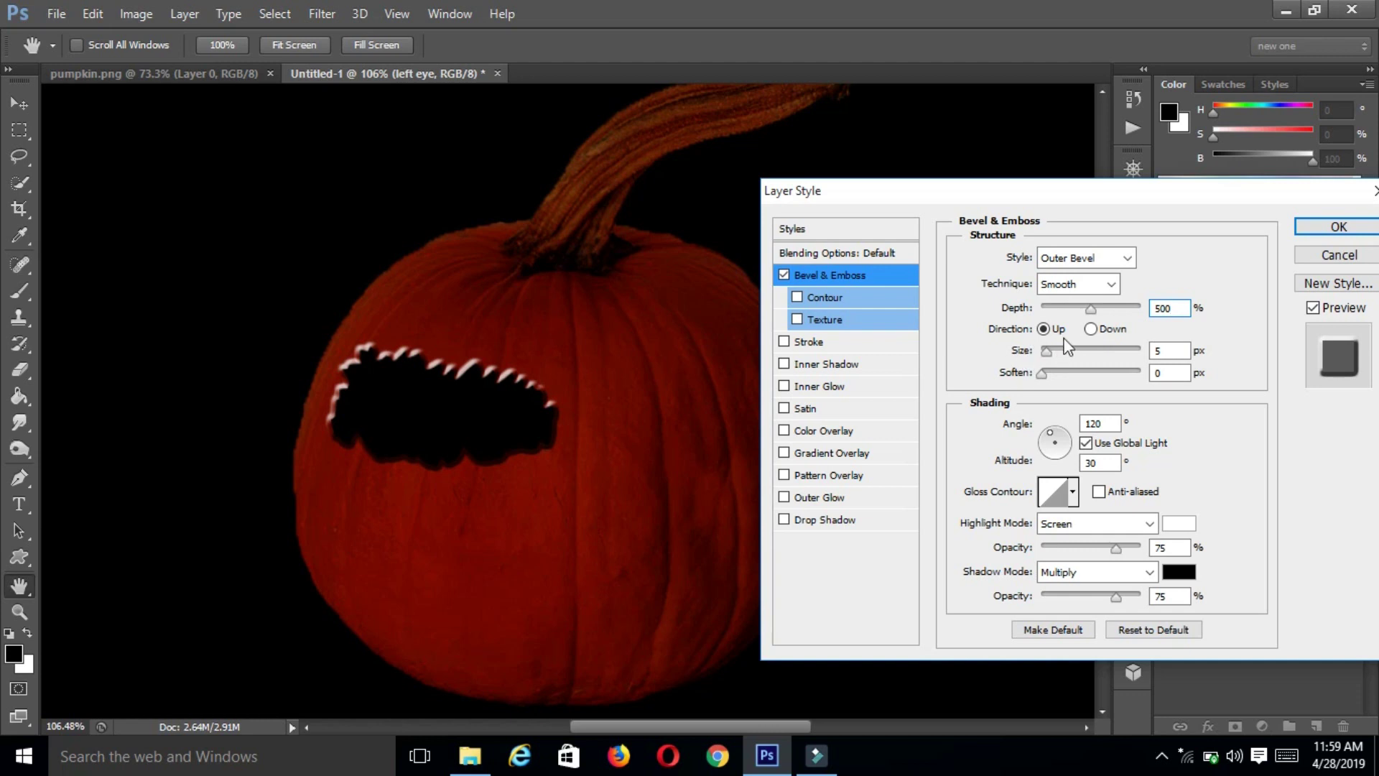
pyautogui.click(1091, 329)
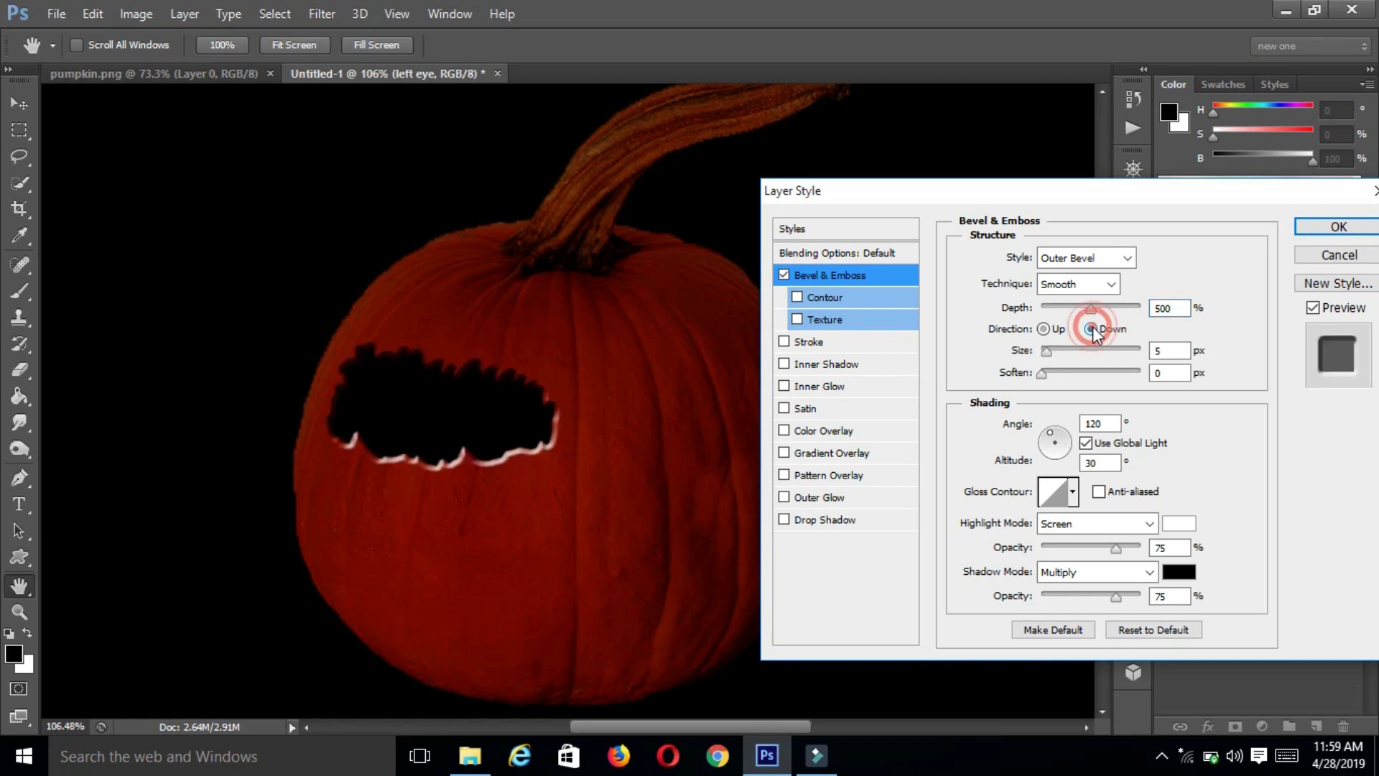
pyautogui.click(1007, 352)
pyautogui.write('10')
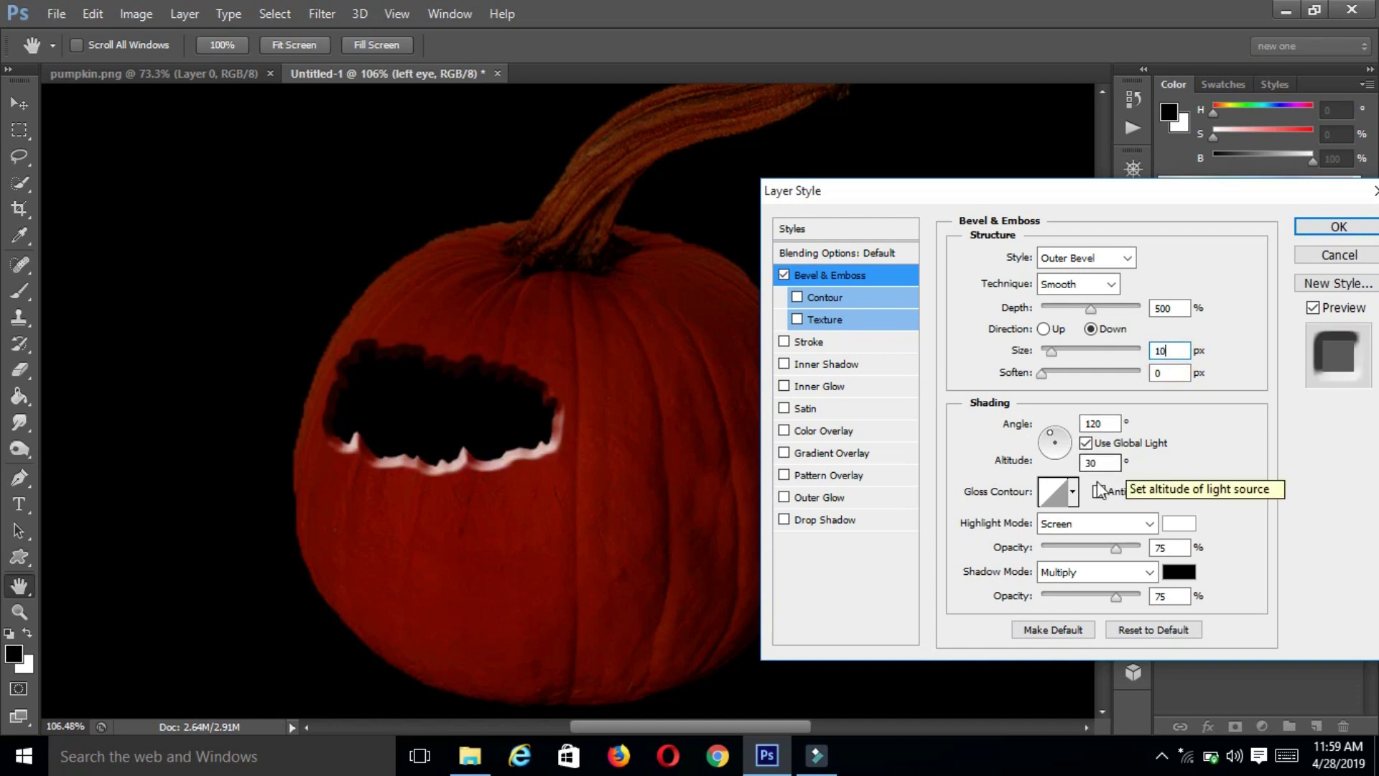
# - Set the bevel highlight to orange ffb21c and the shadow to dark red 660000
pyautogui.click(1183, 528)
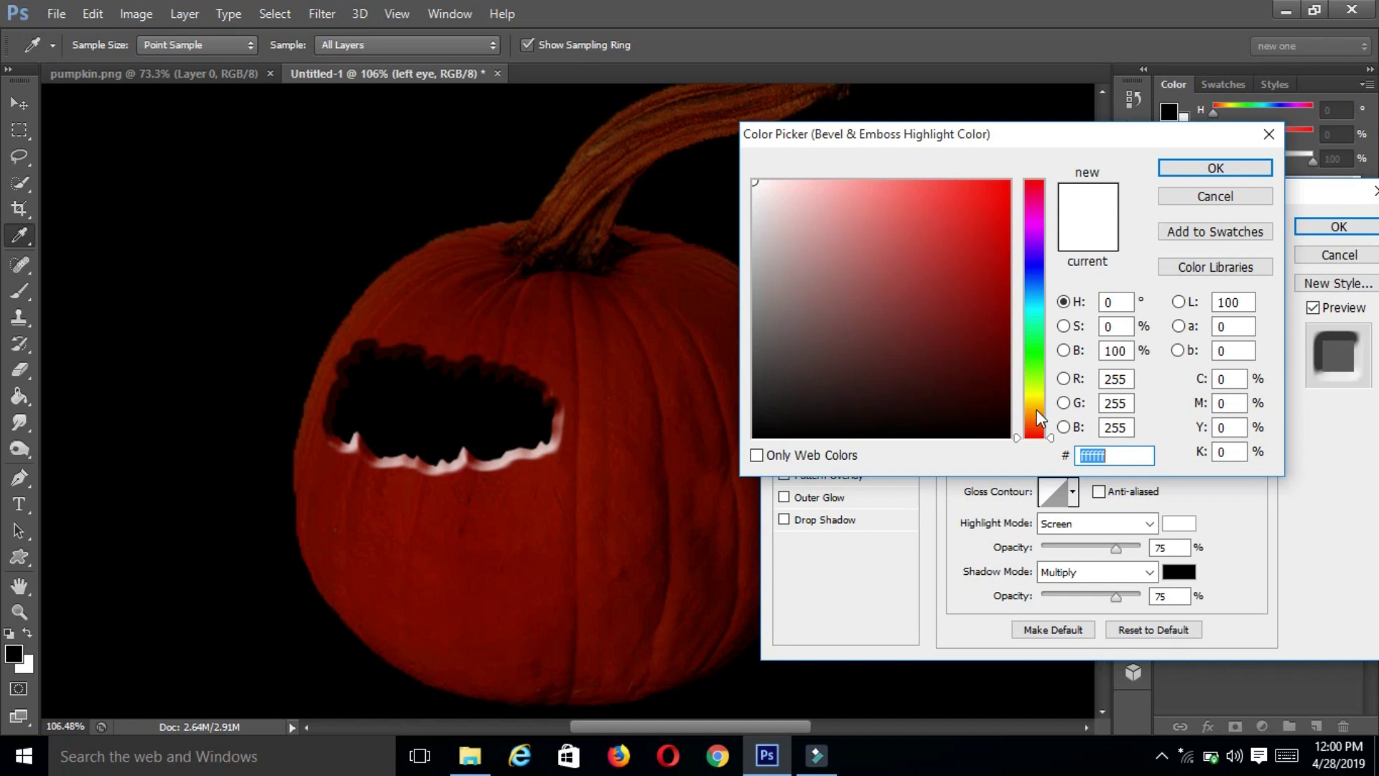
pyautogui.click(1036, 409)
pyautogui.moveTo(960, 215); pyautogui.dragTo(983, 172)
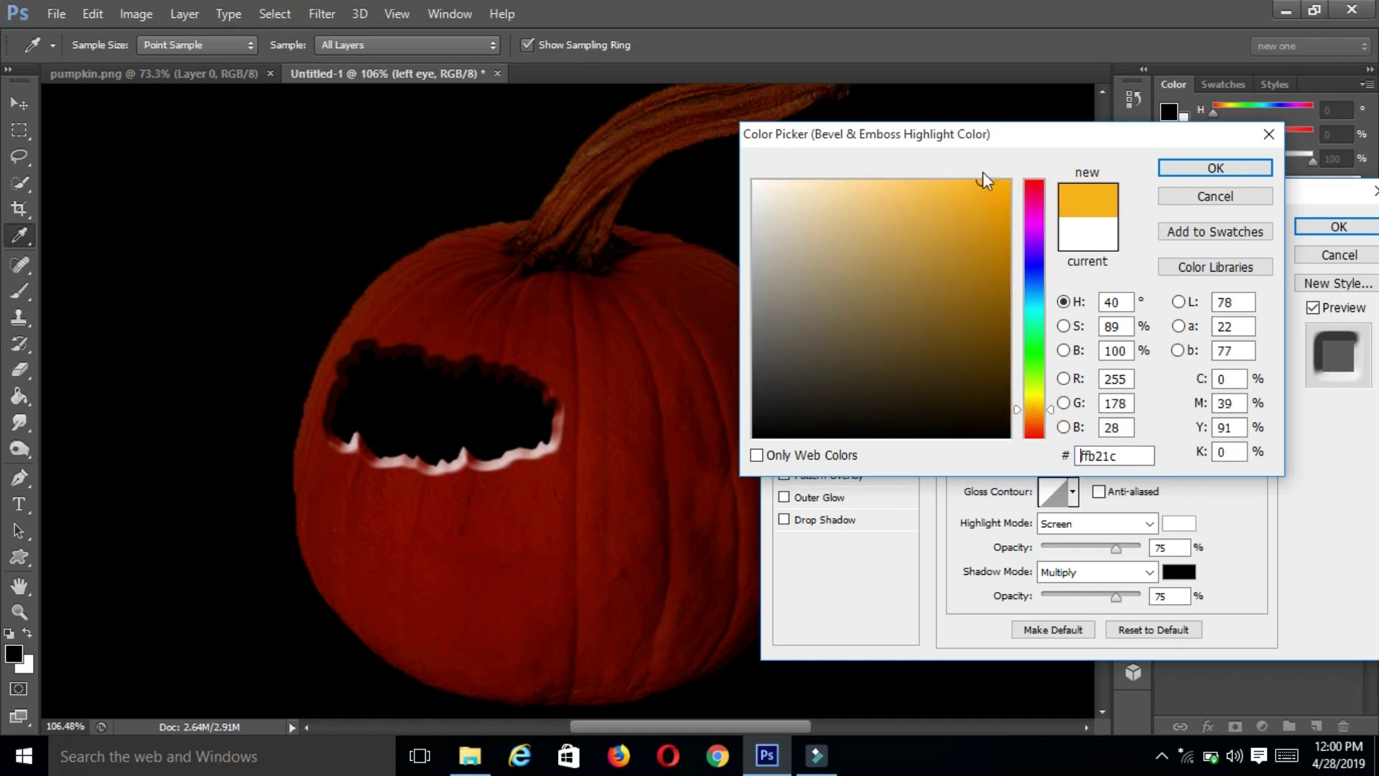
pyautogui.click(1215, 168)
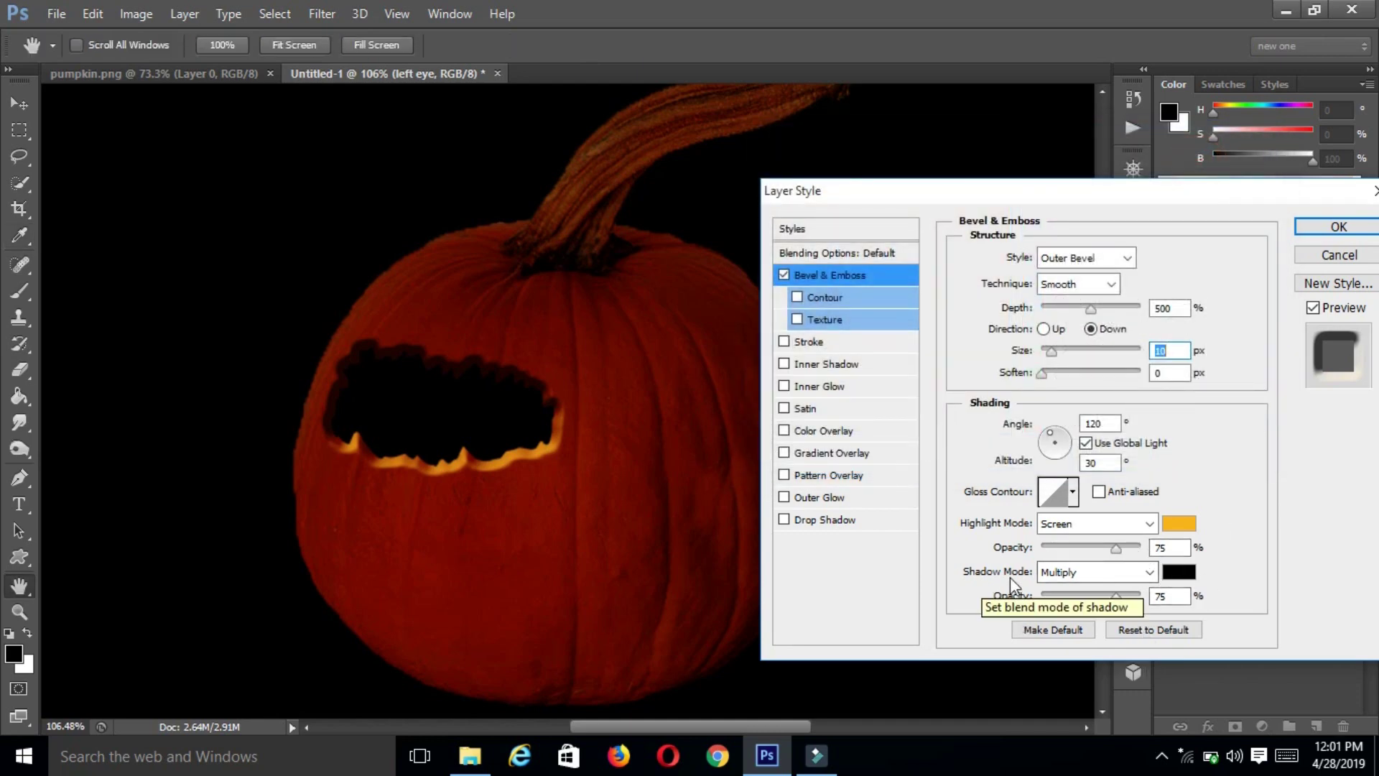
pyautogui.click(1179, 571)
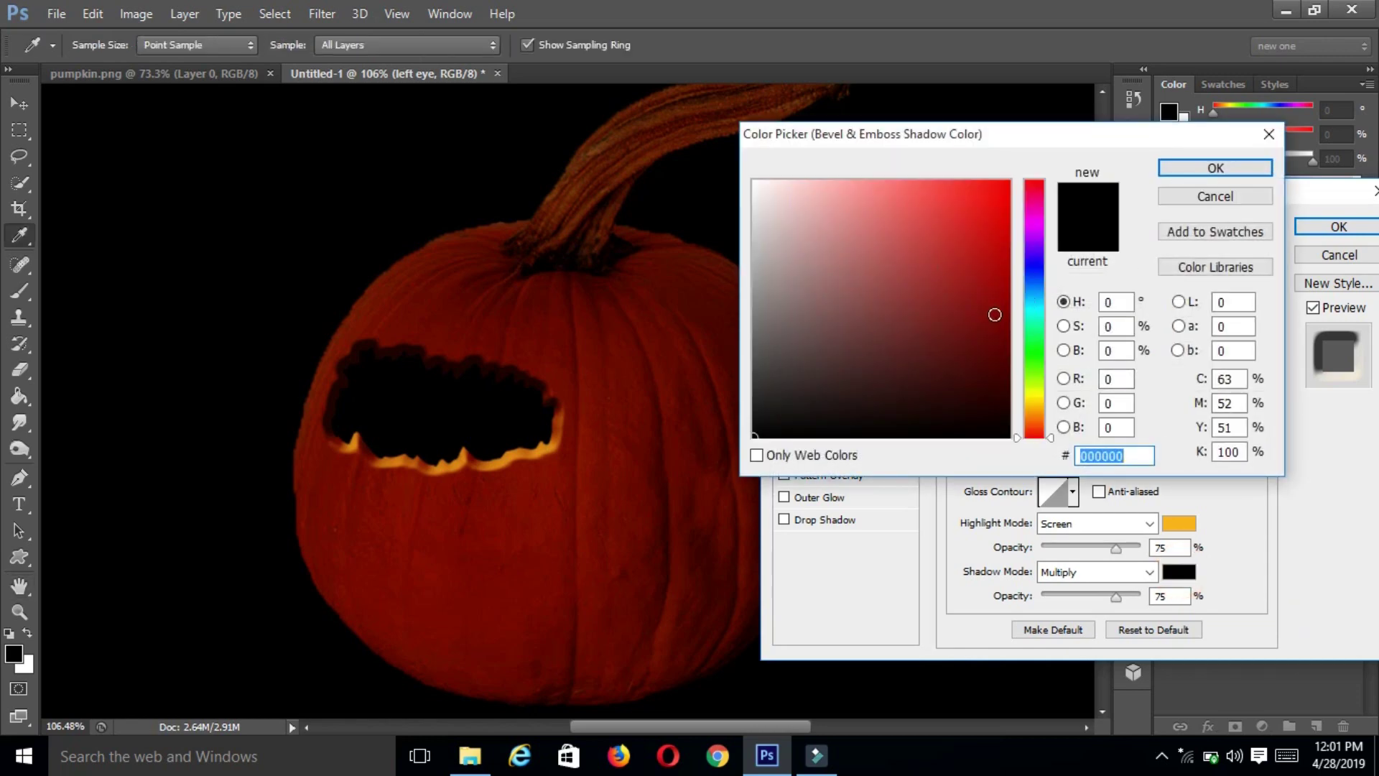
pyautogui.click(1011, 341)
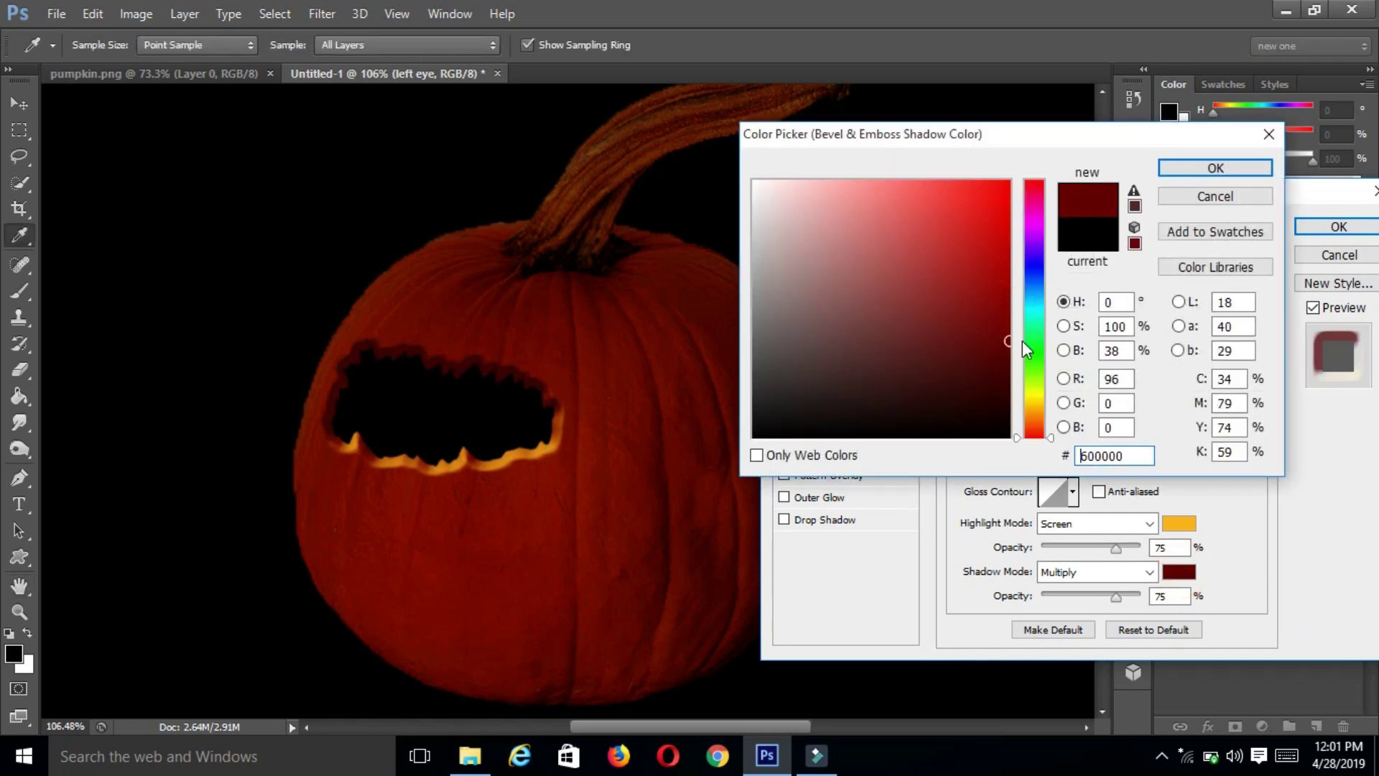
pyautogui.click(1008, 331)
pyautogui.click(1011, 353)
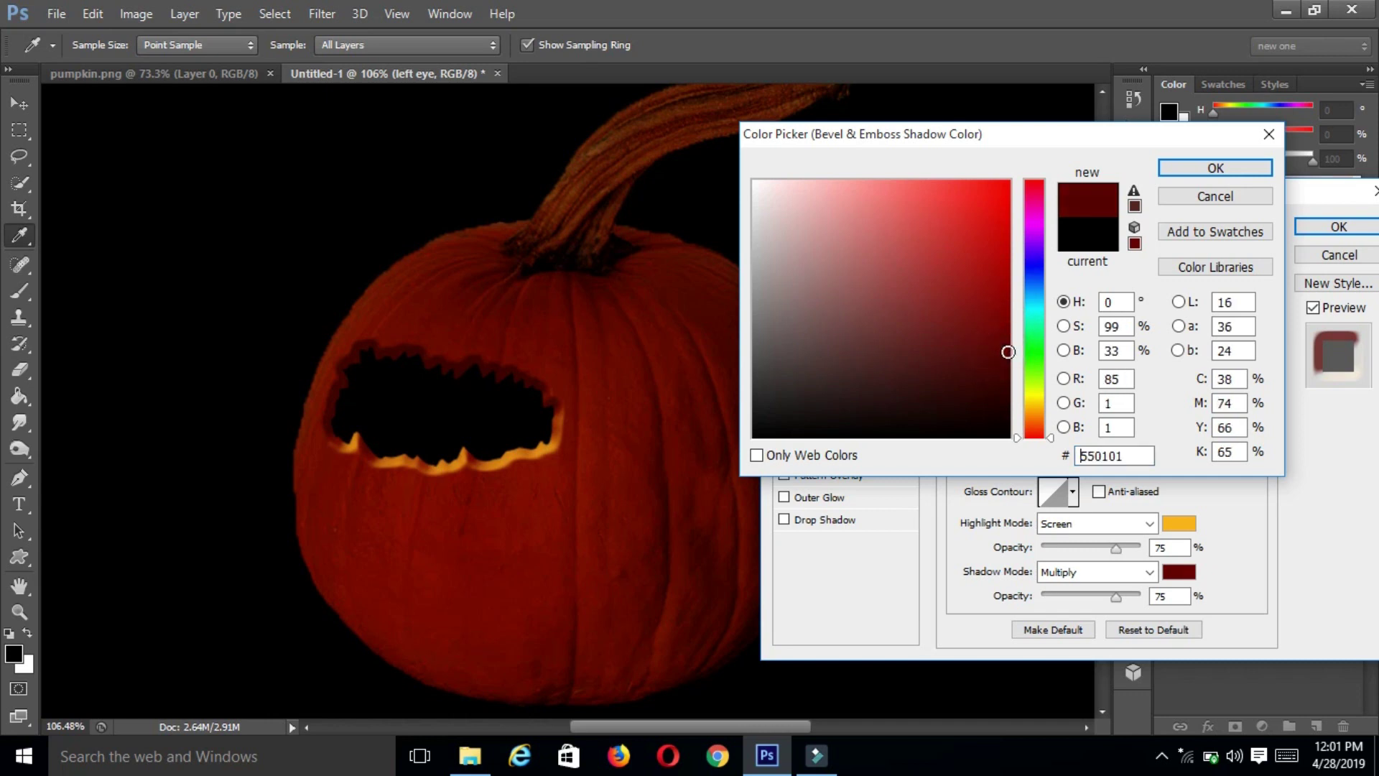
pyautogui.moveTo(1007, 332); pyautogui.dragTo(1012, 334)
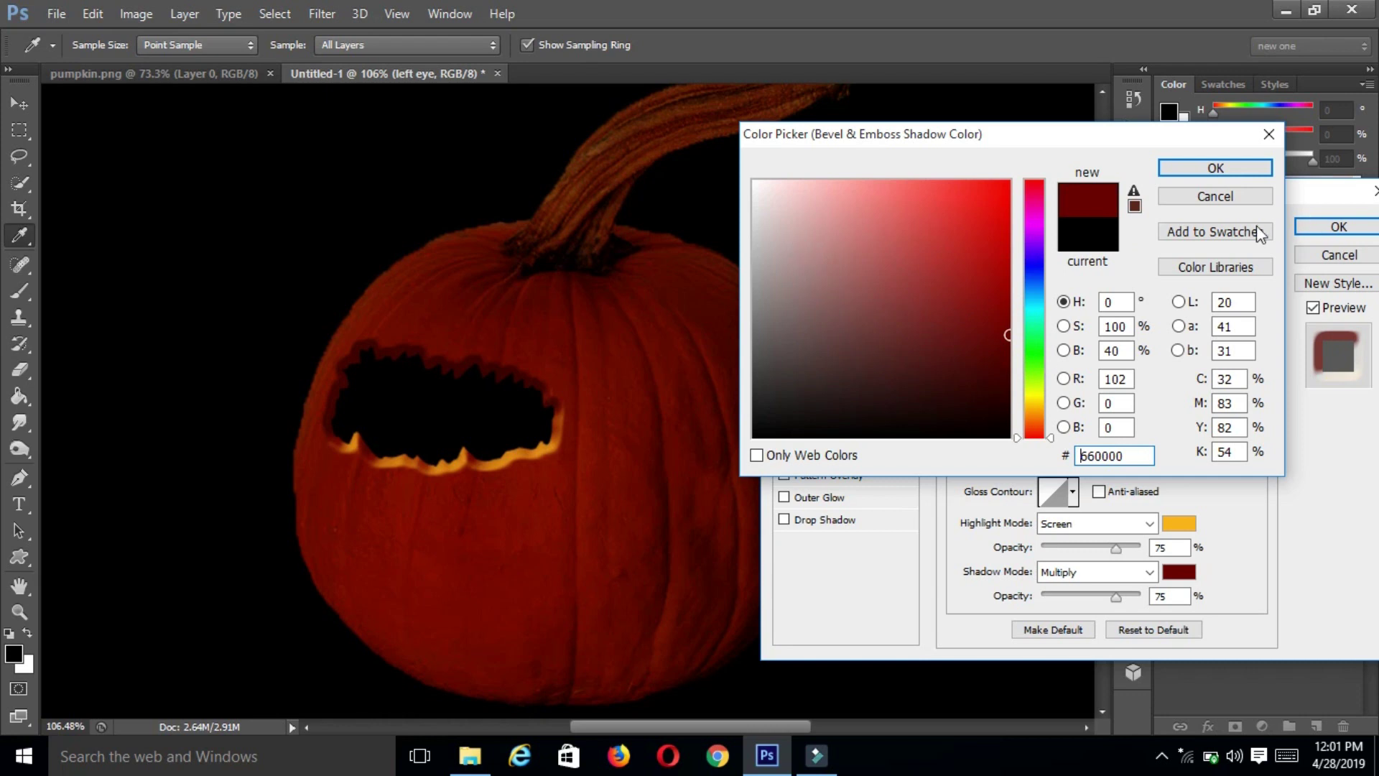
pyautogui.click(1215, 170)
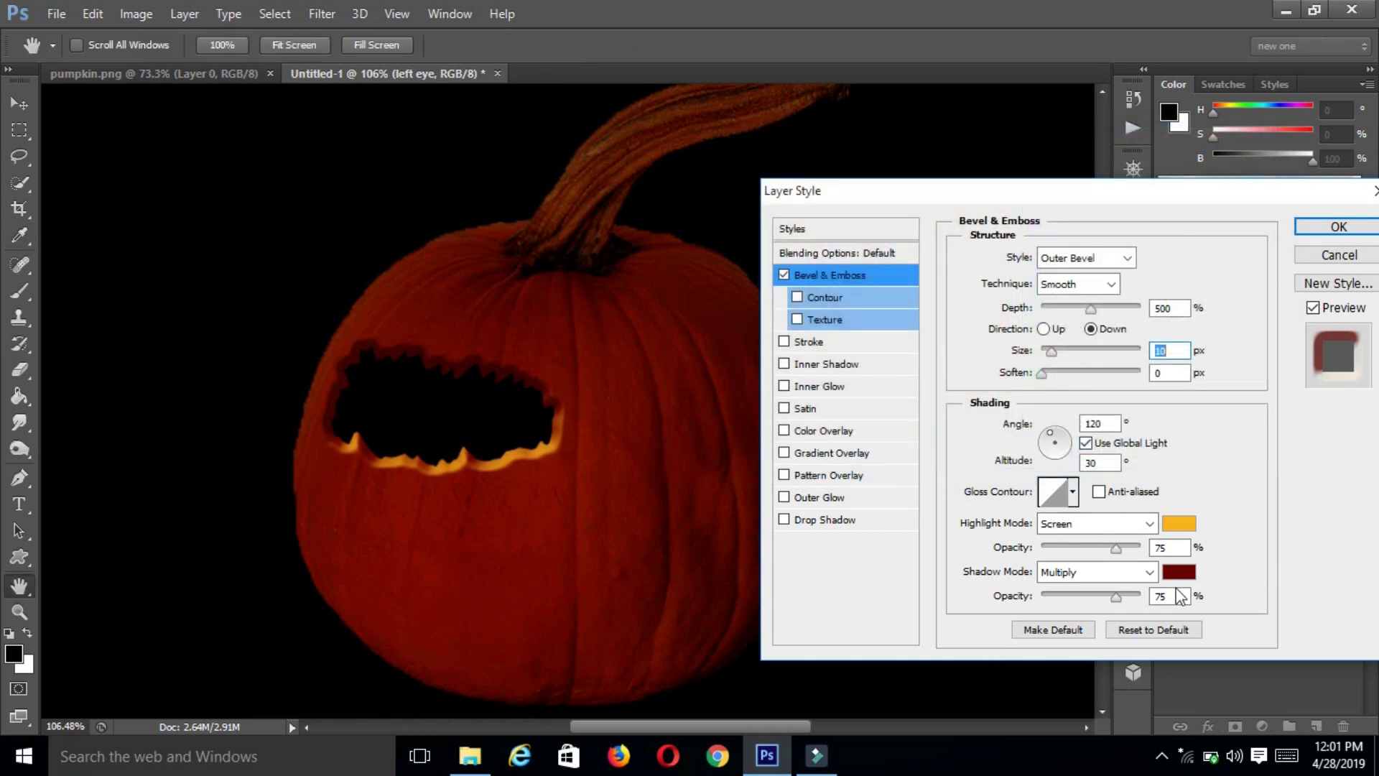
pyautogui.hotkey('shift', 'Tab')
pyautogui.hotkey('shift', 'Tab')
# - Add a radial Orange, Yellow, Orange Gradient Overlay with its right stop changed to white
pyautogui.click(852, 454)
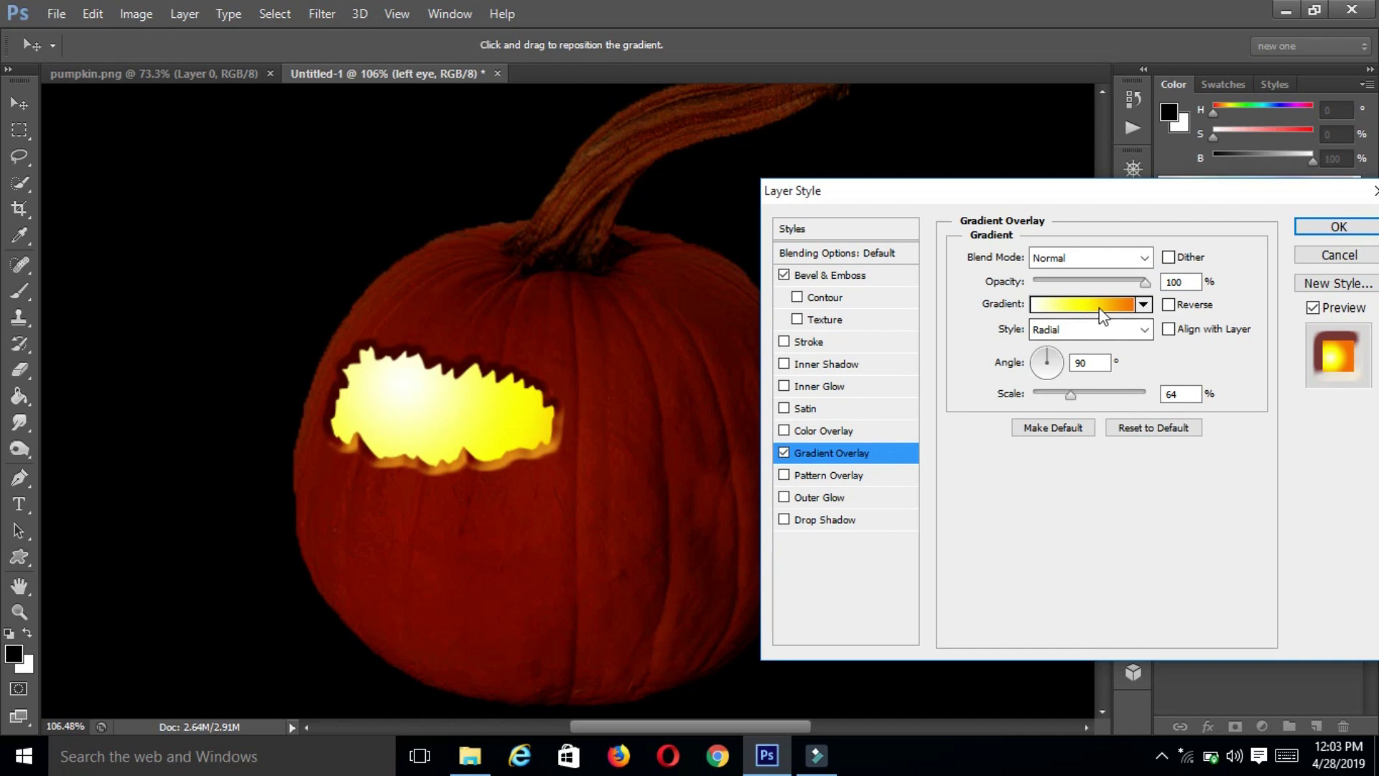
pyautogui.click(1098, 307)
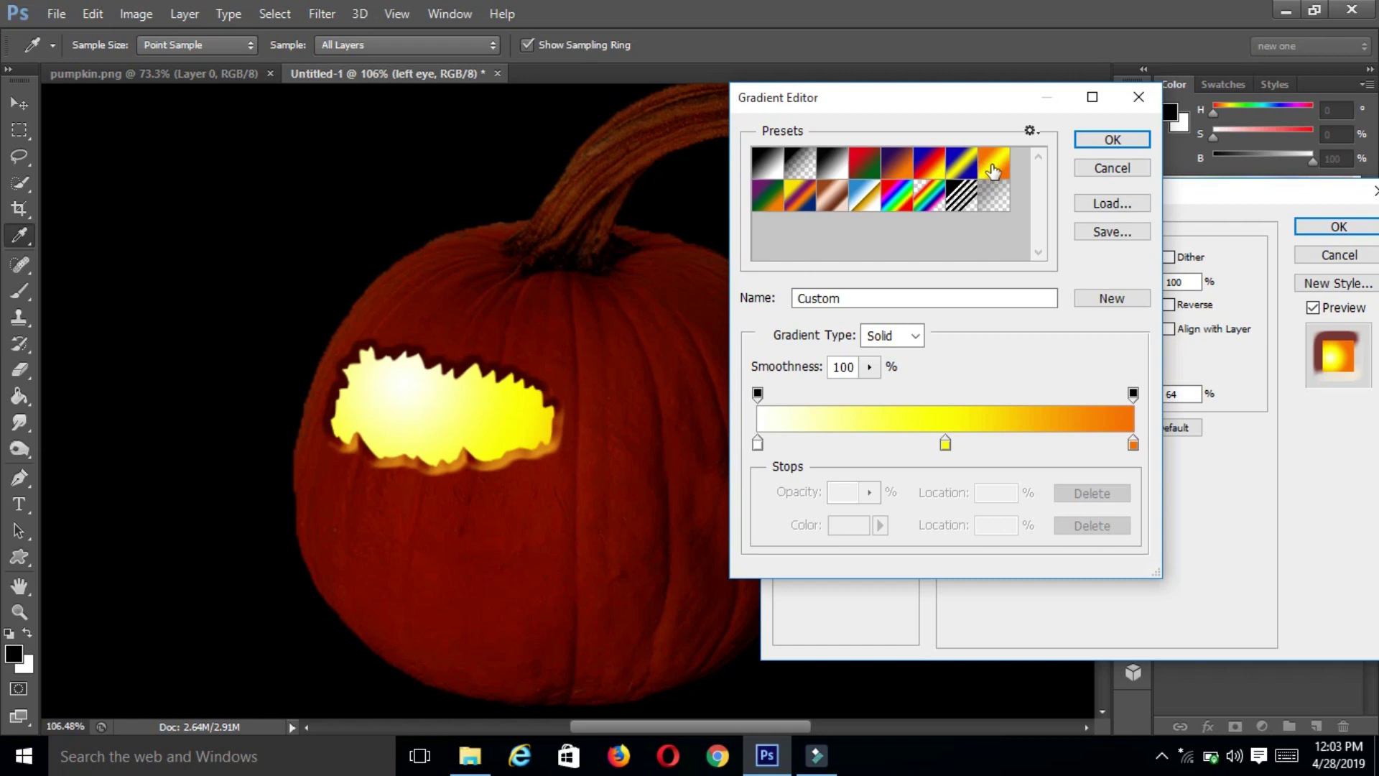
pyautogui.click(993, 170)
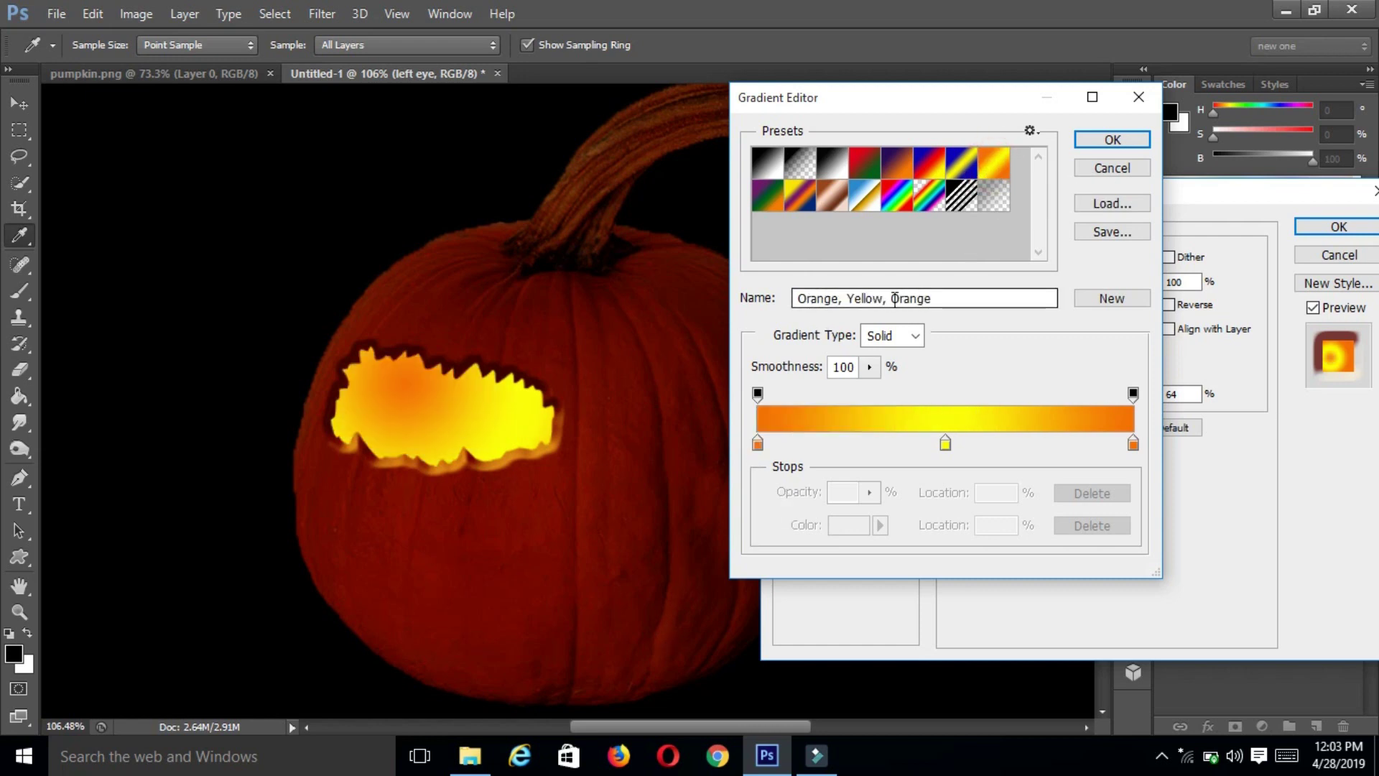
pyautogui.click(1133, 443)
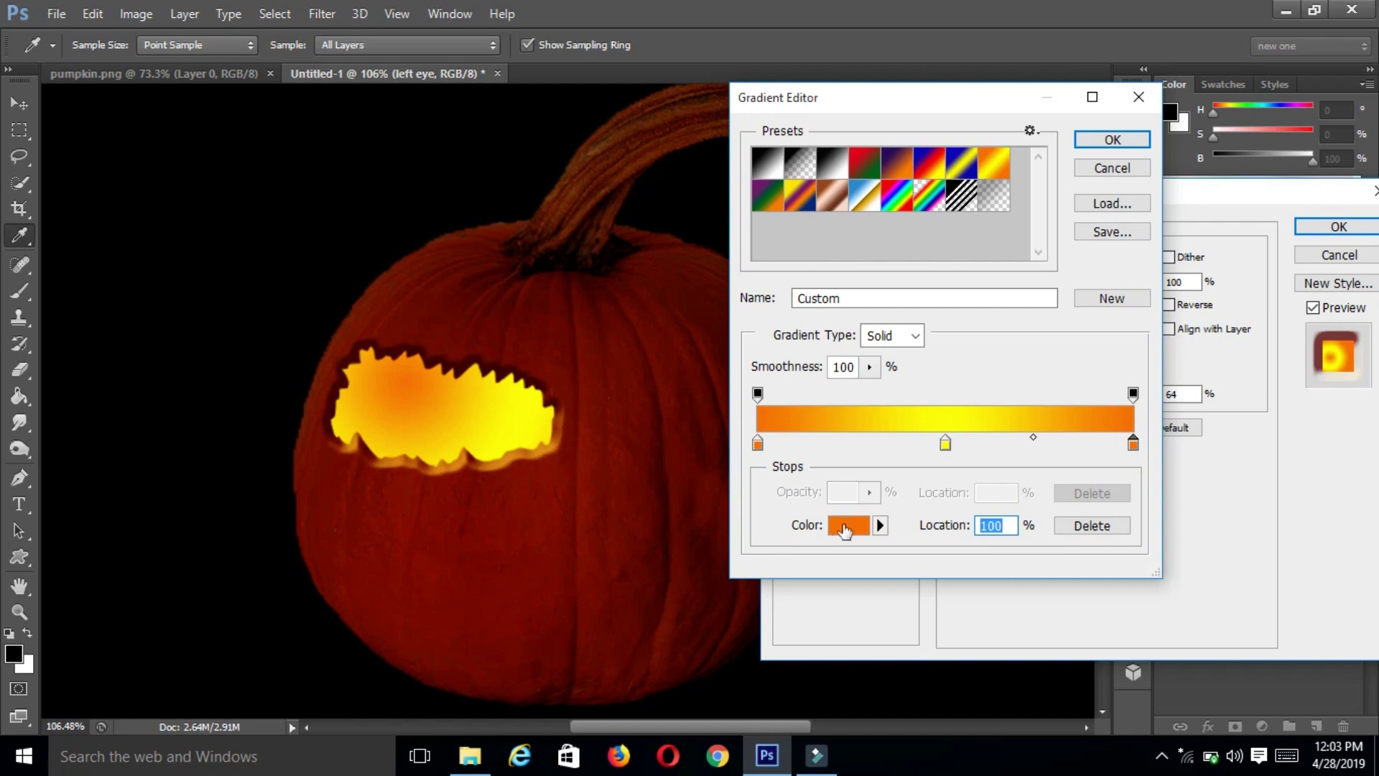
pyautogui.click(847, 526)
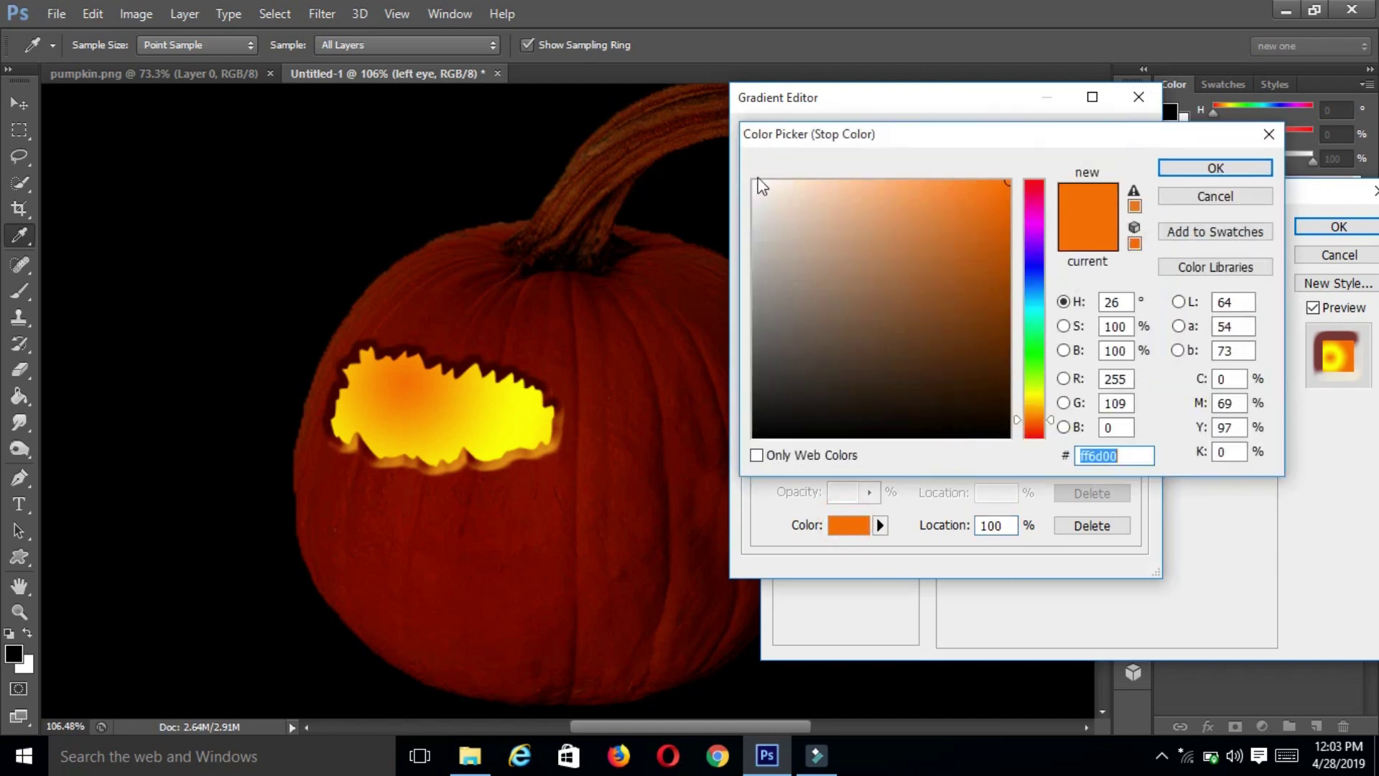
pyautogui.moveTo(769, 194); pyautogui.dragTo(754, 181)
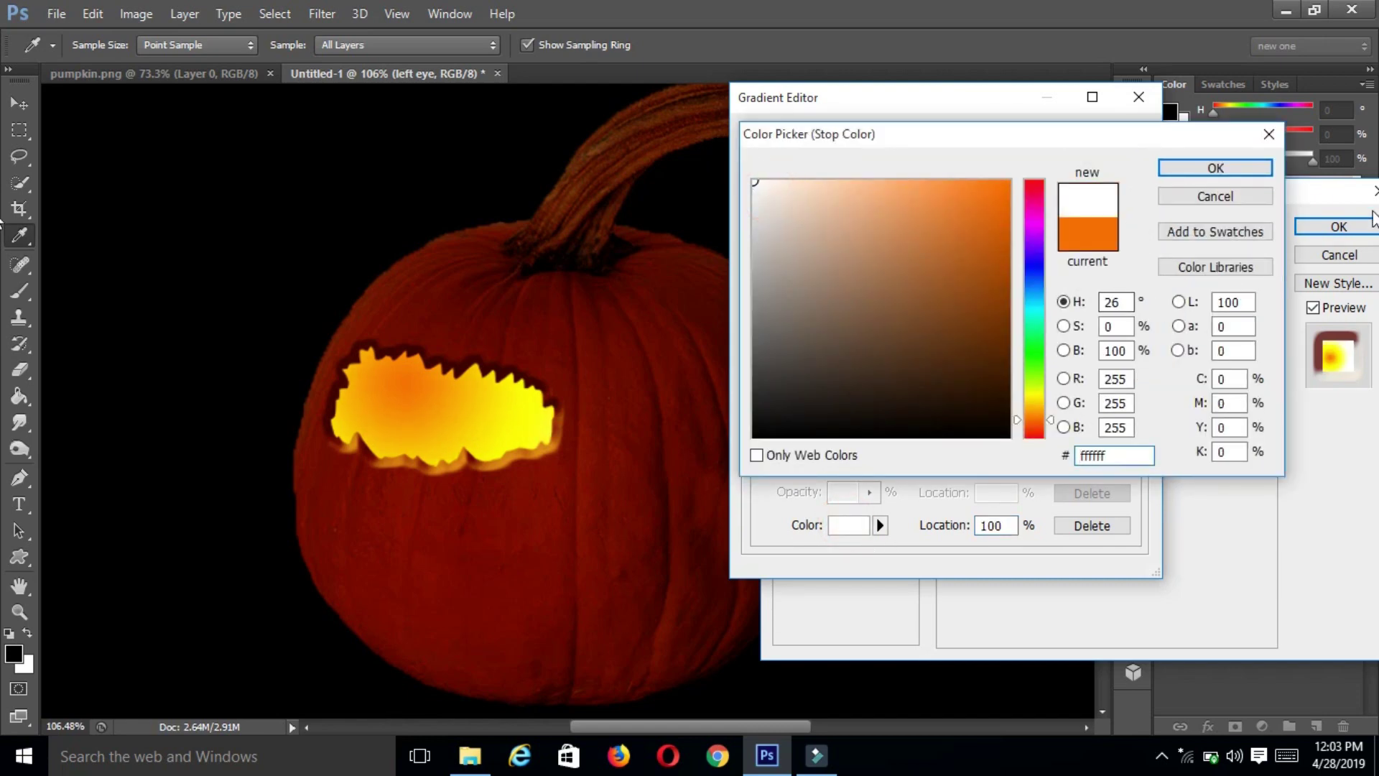
pyautogui.click(1232, 175)
pyautogui.click(1111, 141)
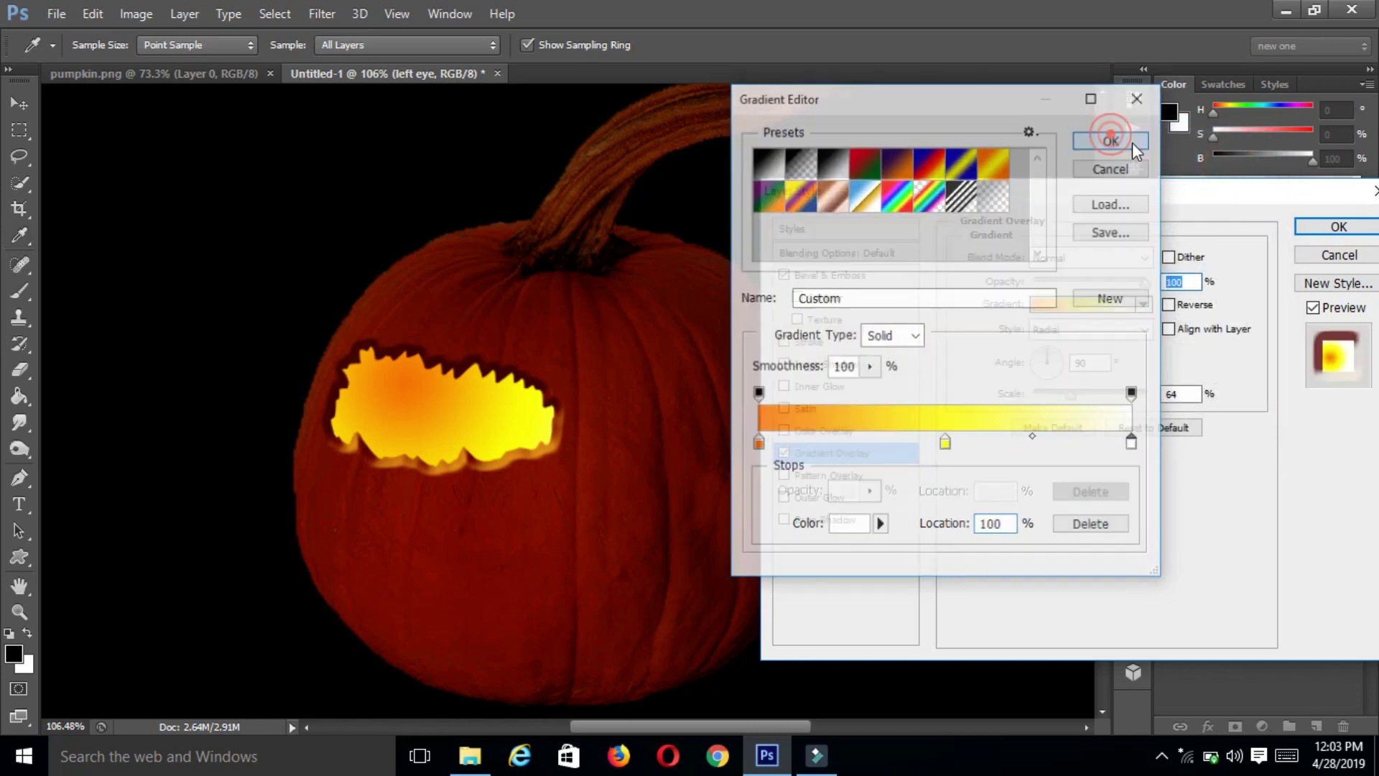
pyautogui.click(1147, 329)
pyautogui.click(1146, 329)
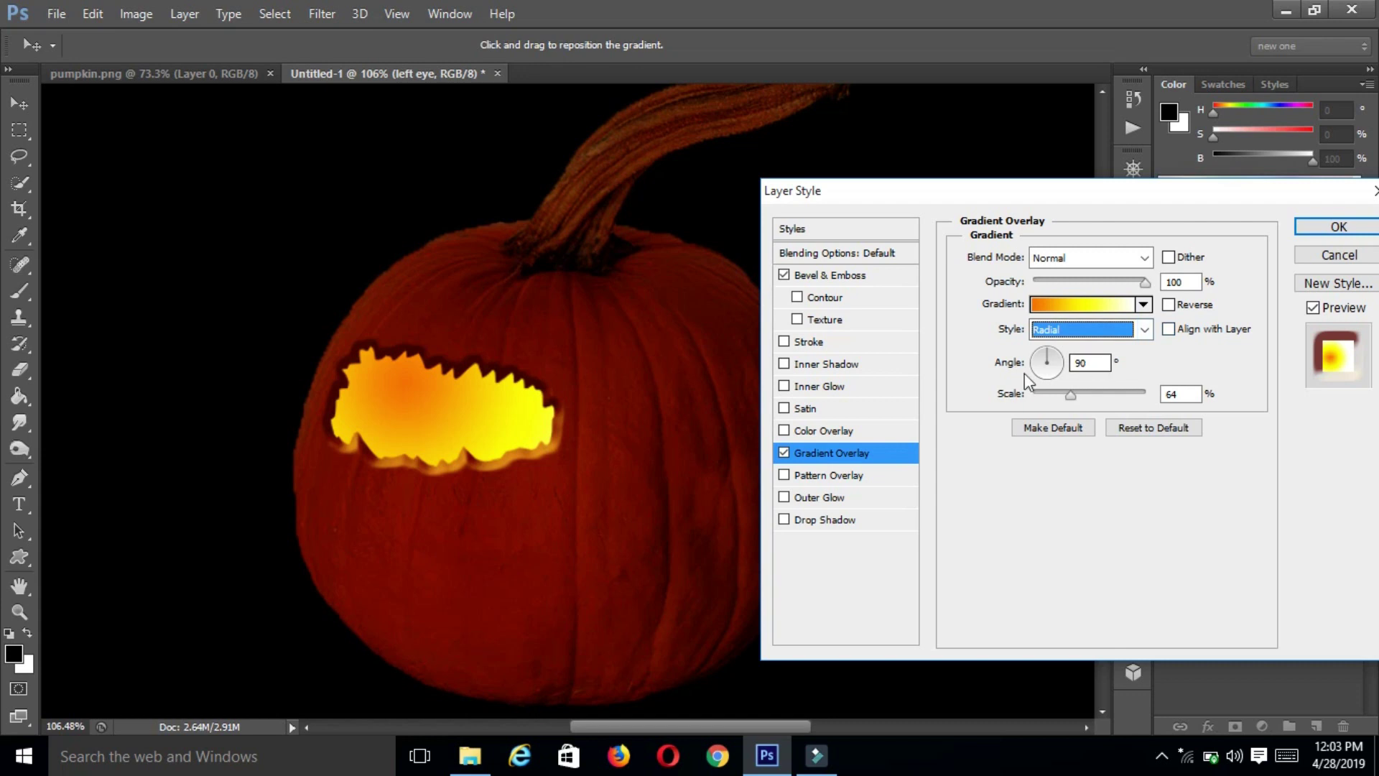
# - Scale the left eye's gradient glow to 50%, shift its orange centre left, and apply the style
pyautogui.doubleClick(1179, 394)
pyautogui.write('50')
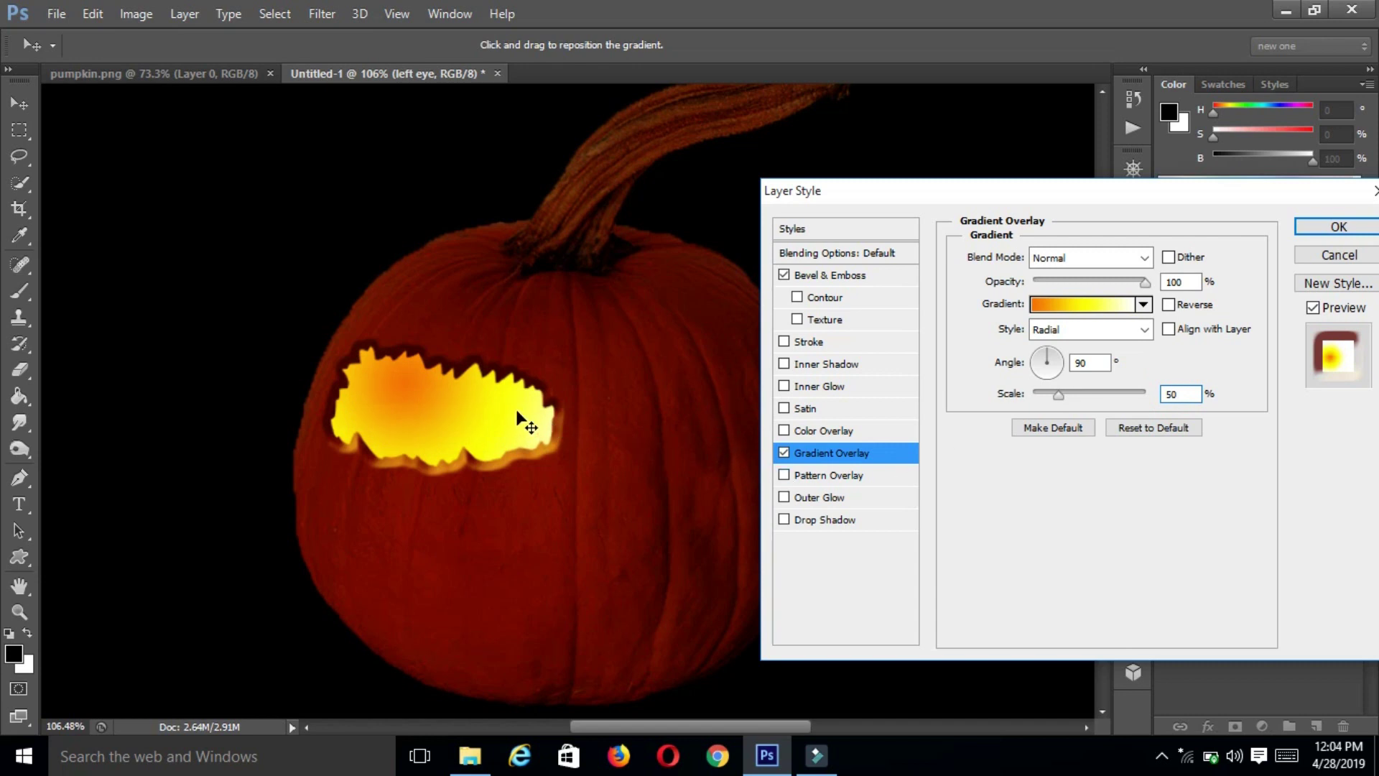
pyautogui.moveTo(495, 403)
pyautogui.mouseDown()
pyautogui.moveTo(477, 409)
pyautogui.moveTo(530, 420)
pyautogui.moveTo(489, 412)
pyautogui.mouseUp()
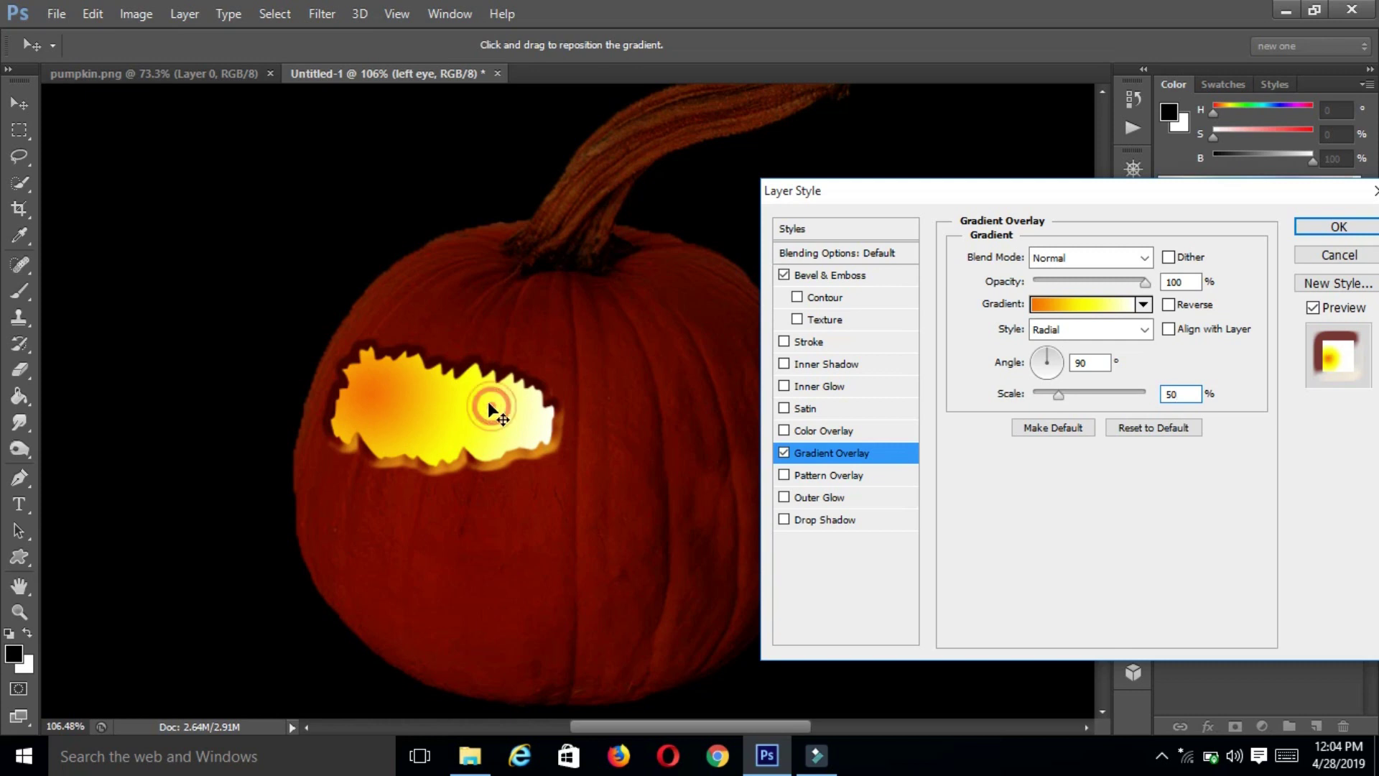
pyautogui.moveTo(487, 406); pyautogui.dragTo(487, 412)
pyautogui.click(1340, 228)
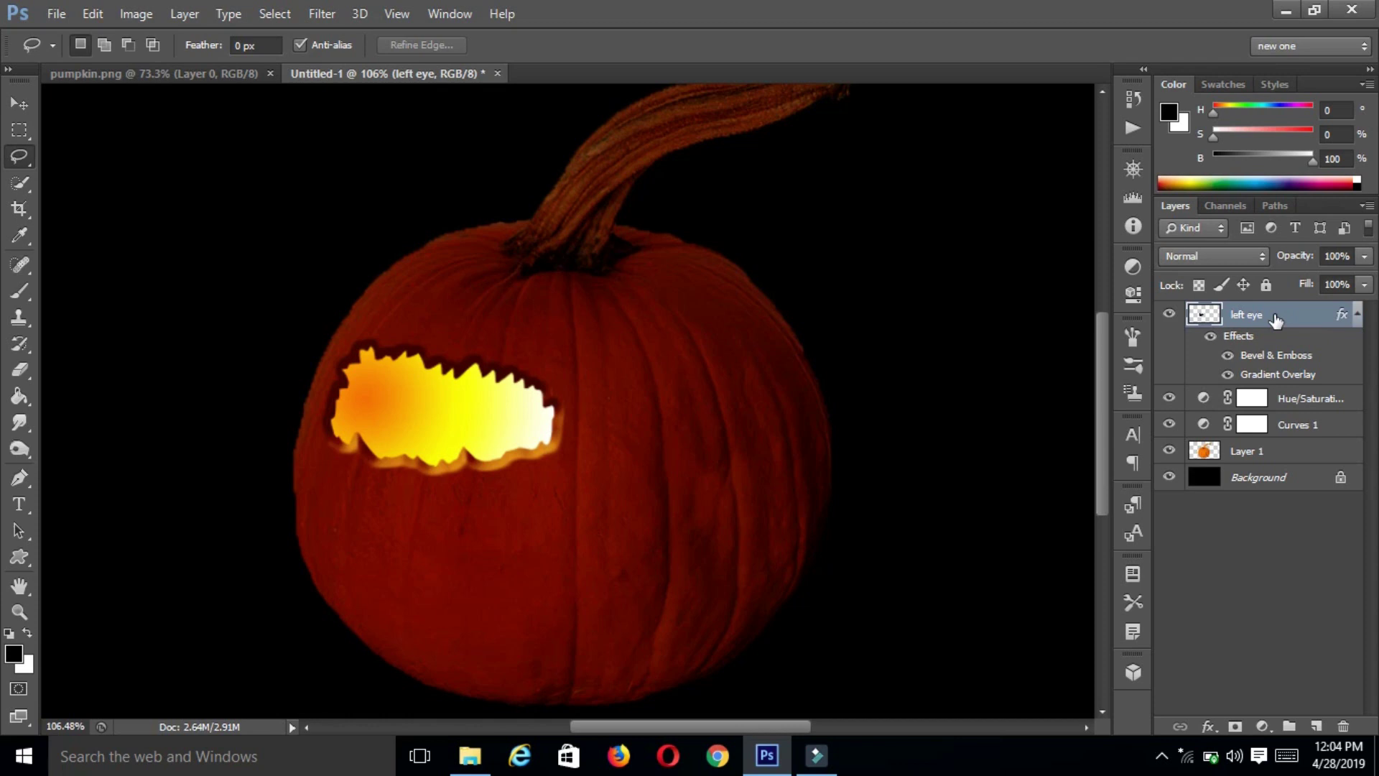
# - Duplicate the left eye layer, name the copy 'right eye', and put it in free transform
pyautogui.hotkey('ctrl', 'j')
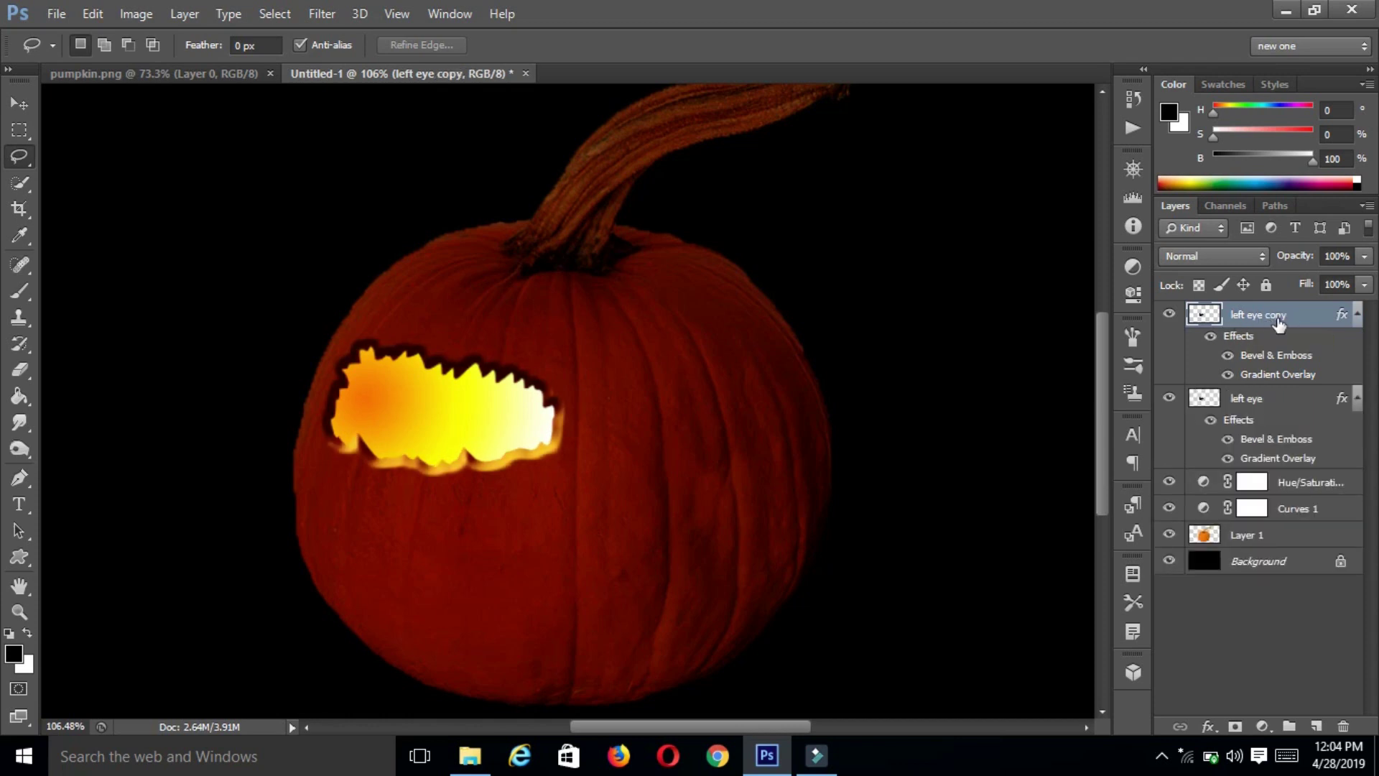
pyautogui.doubleClick(1280, 322)
pyautogui.write('right')
pyautogui.write(' eye')
pyautogui.press('Return')
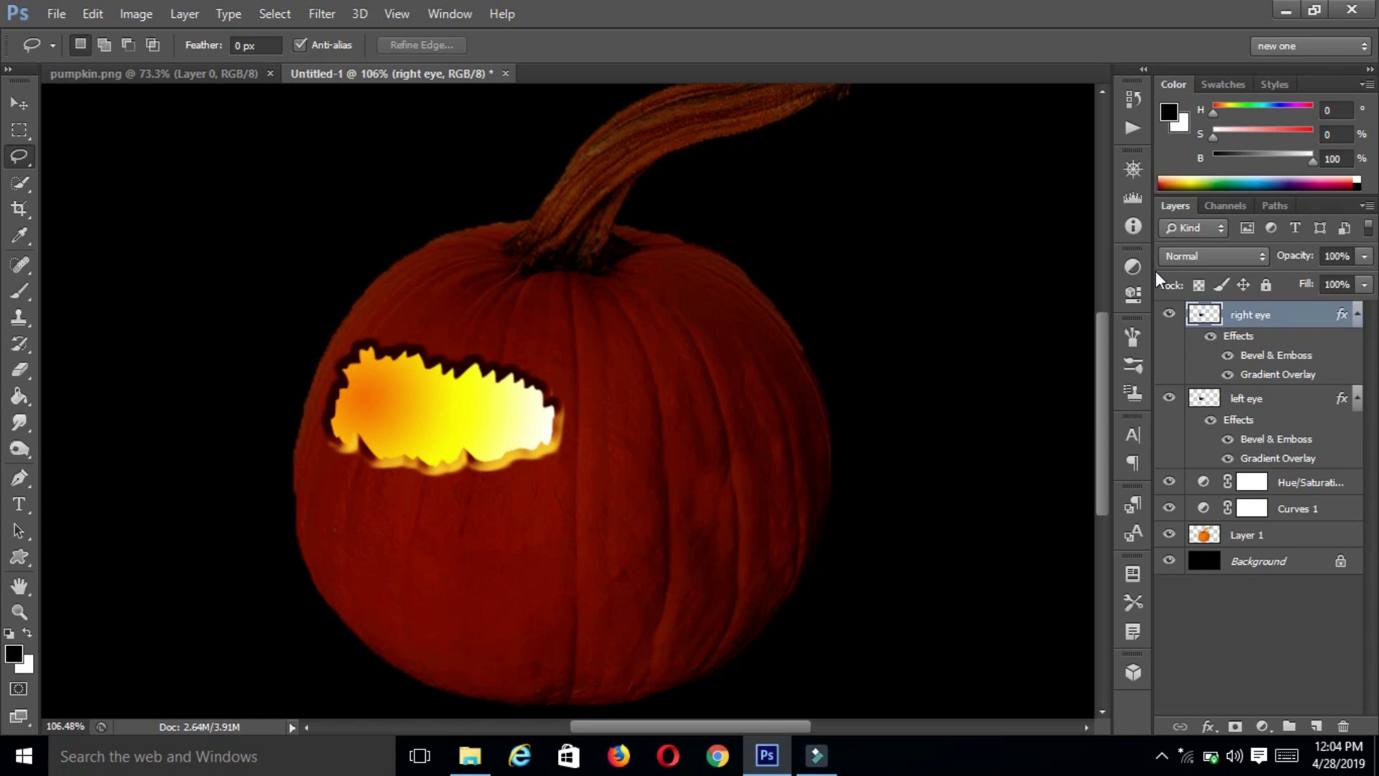
pyautogui.hotkey('ctrl', 't')
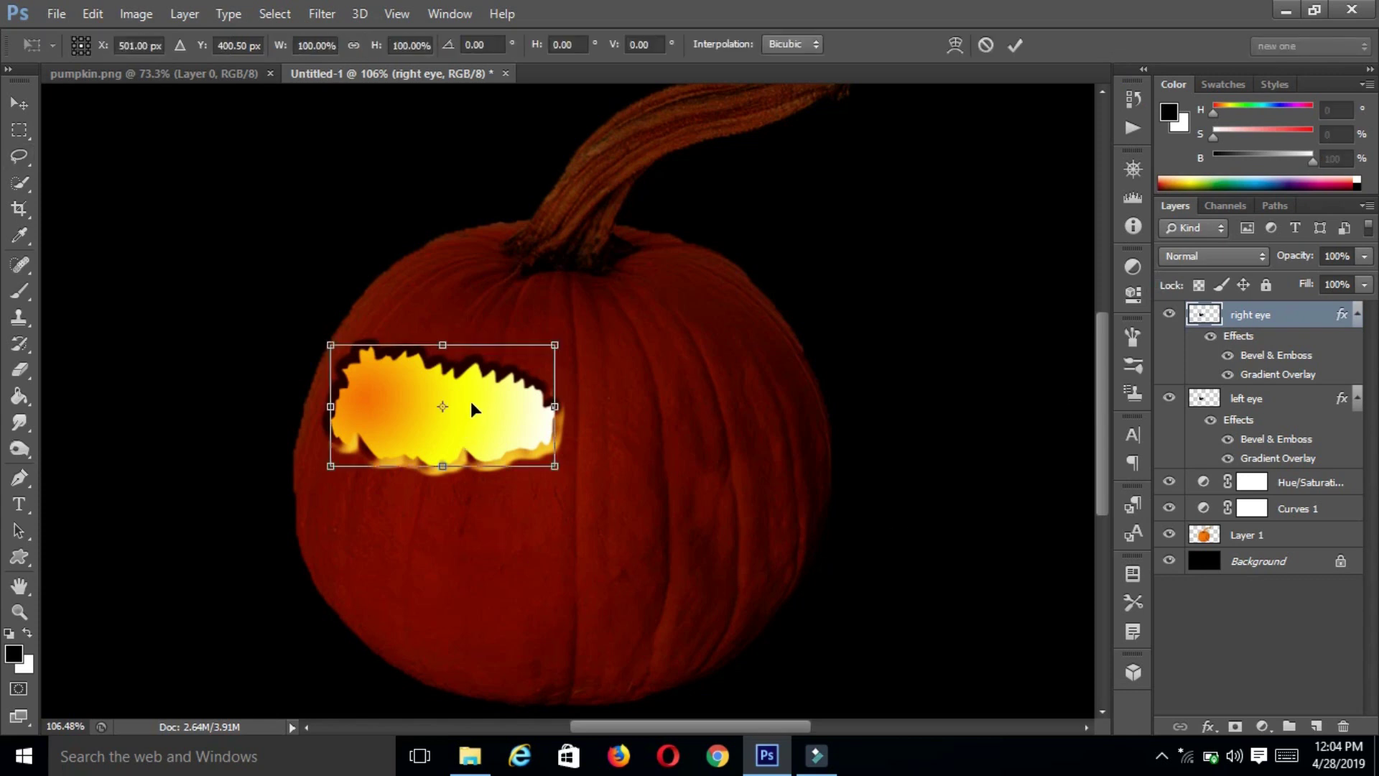
# - Flip the right eye copy horizontally and move it to the pumpkin's right side
pyautogui.rightClick(471, 408)
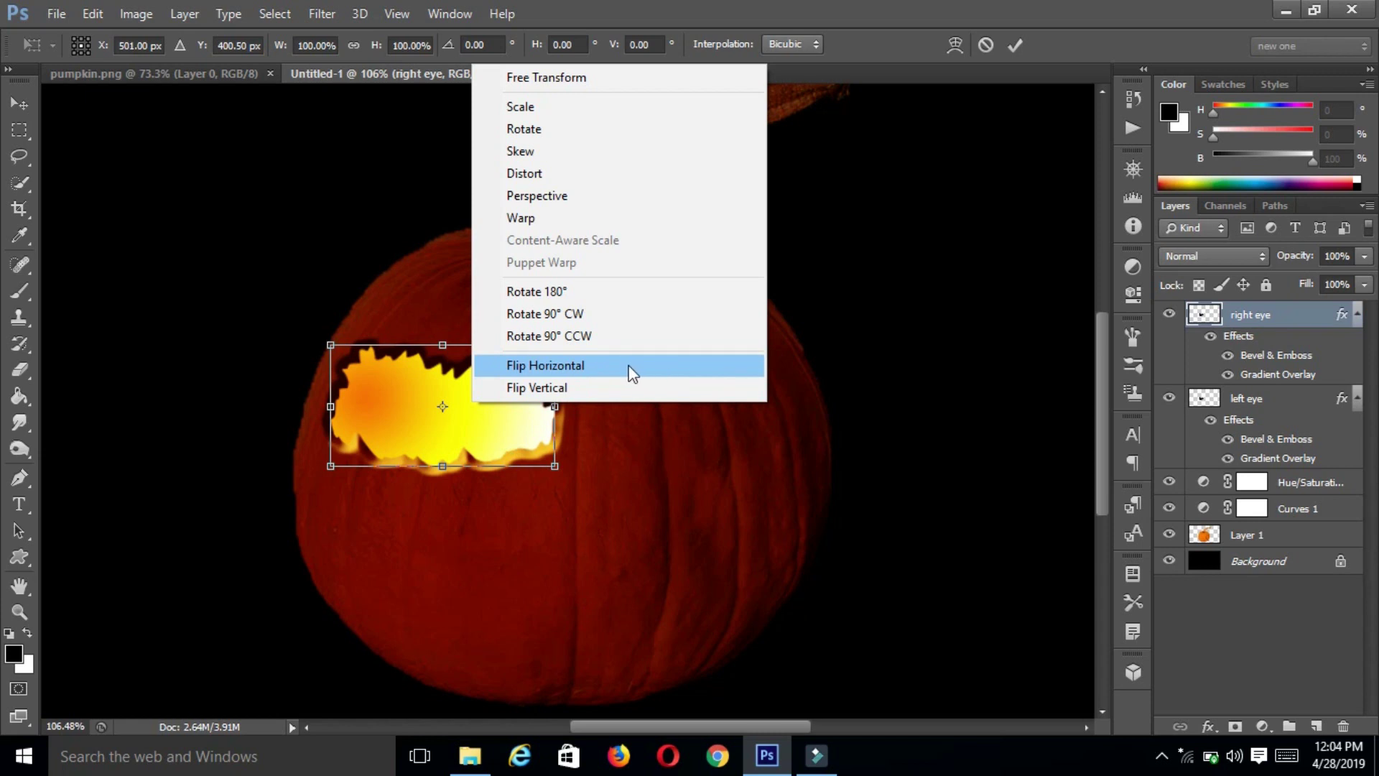
pyautogui.click(632, 372)
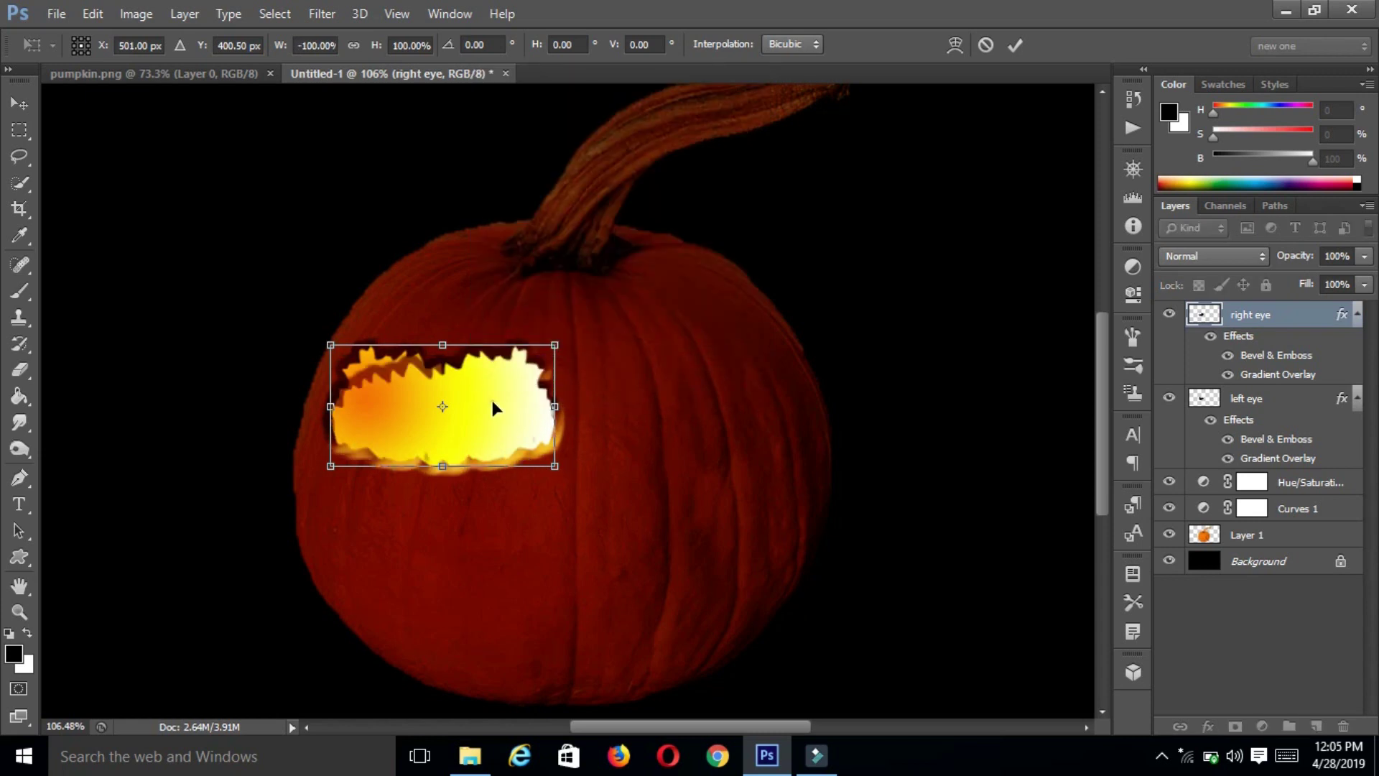
pyautogui.moveTo(493, 407); pyautogui.dragTo(730, 399)
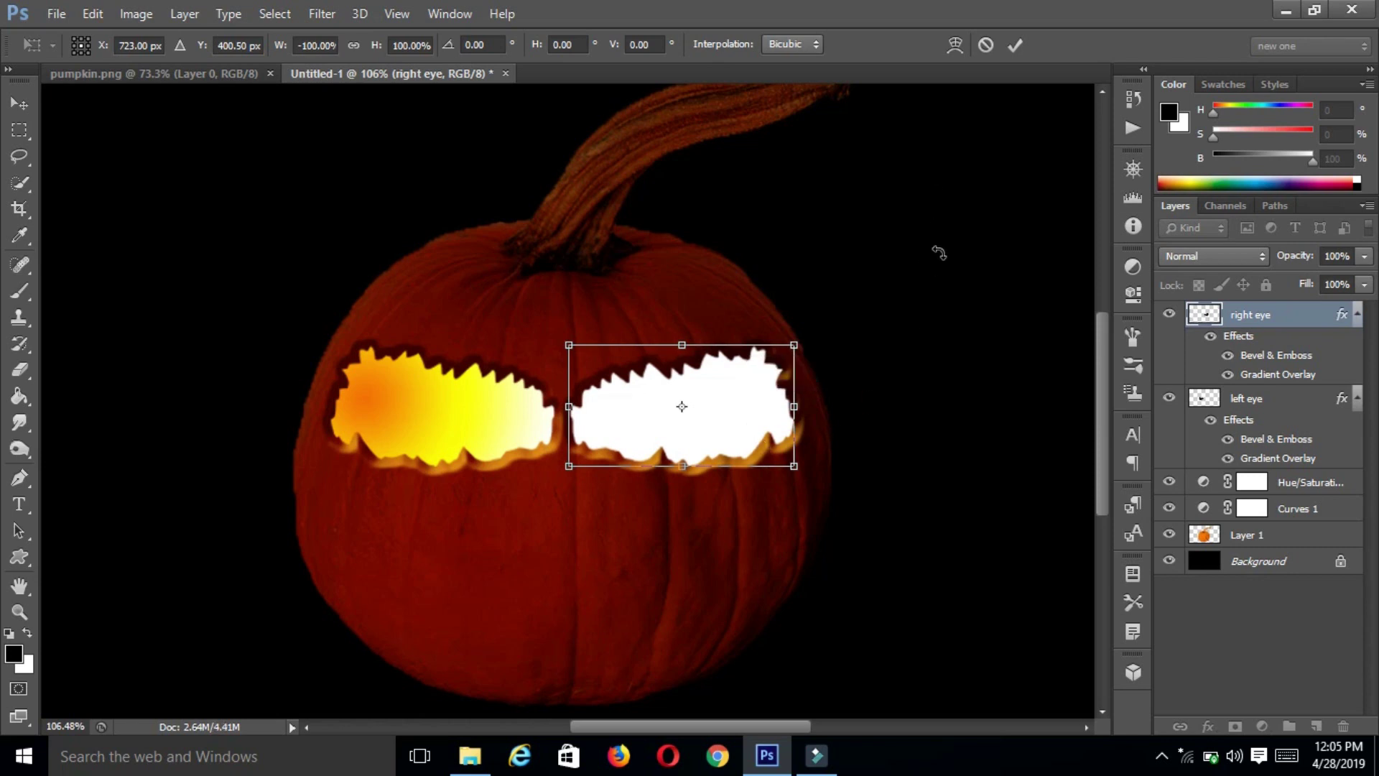
pyautogui.moveTo(689, 418); pyautogui.dragTo(695, 418)
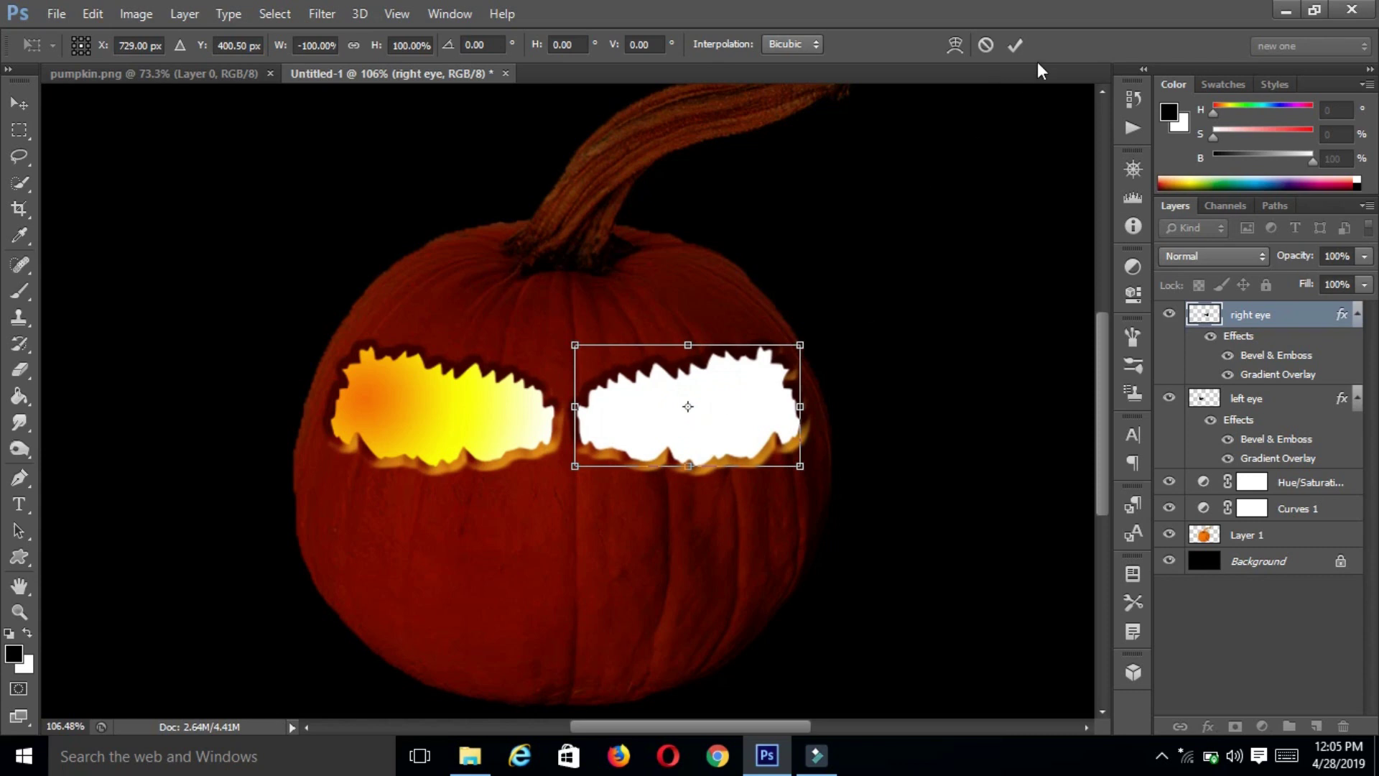
pyautogui.click(1014, 45)
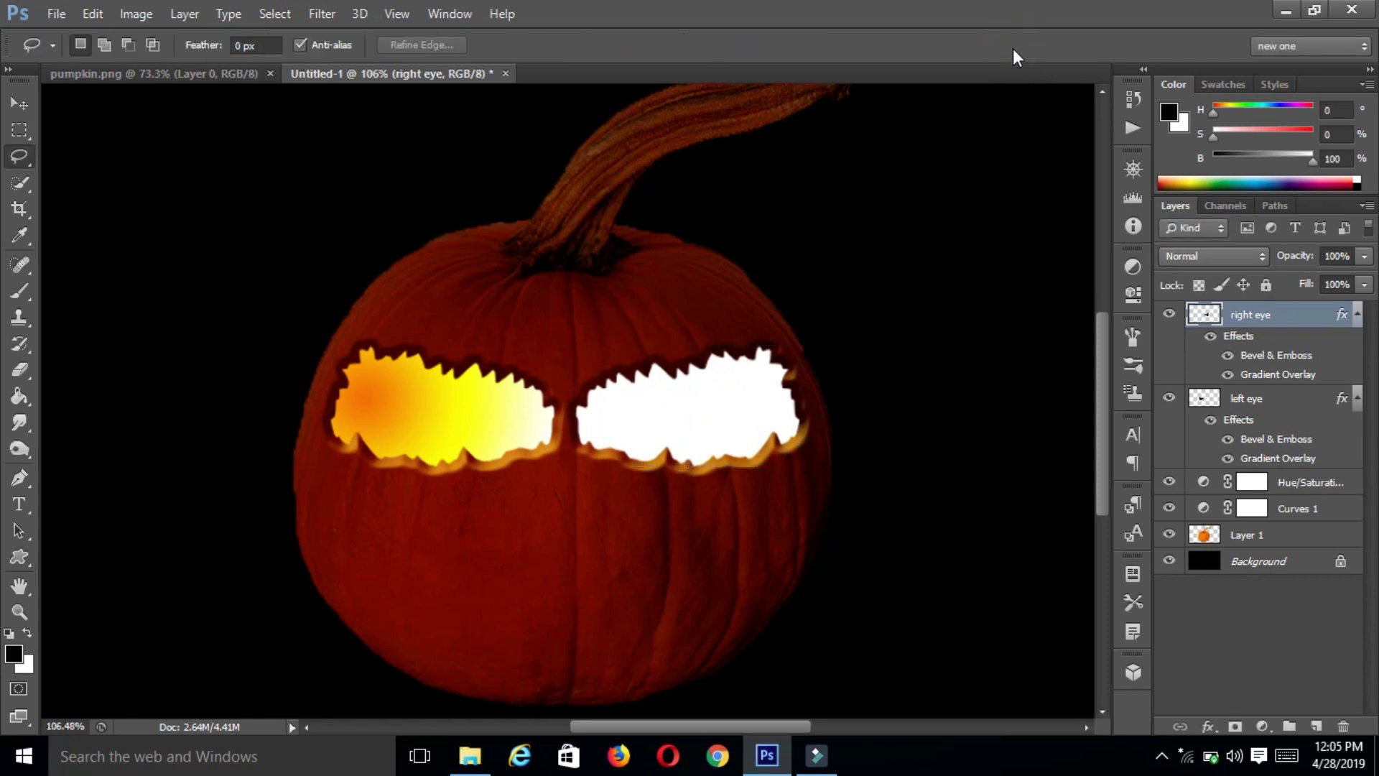
# - Reverse the right eye's gradient overlay, recentre its white glow further left, and apply it
pyautogui.doubleClick(1273, 374)
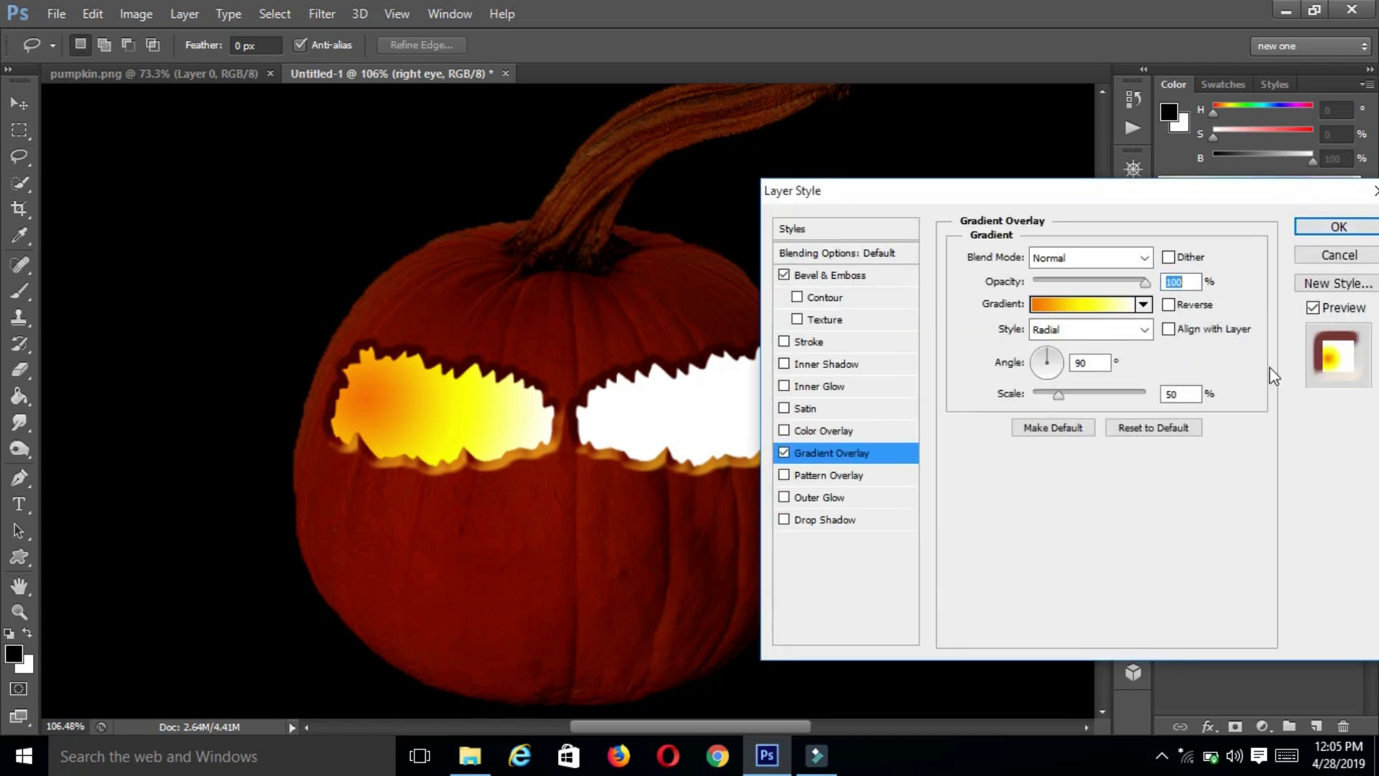
pyautogui.click(1168, 305)
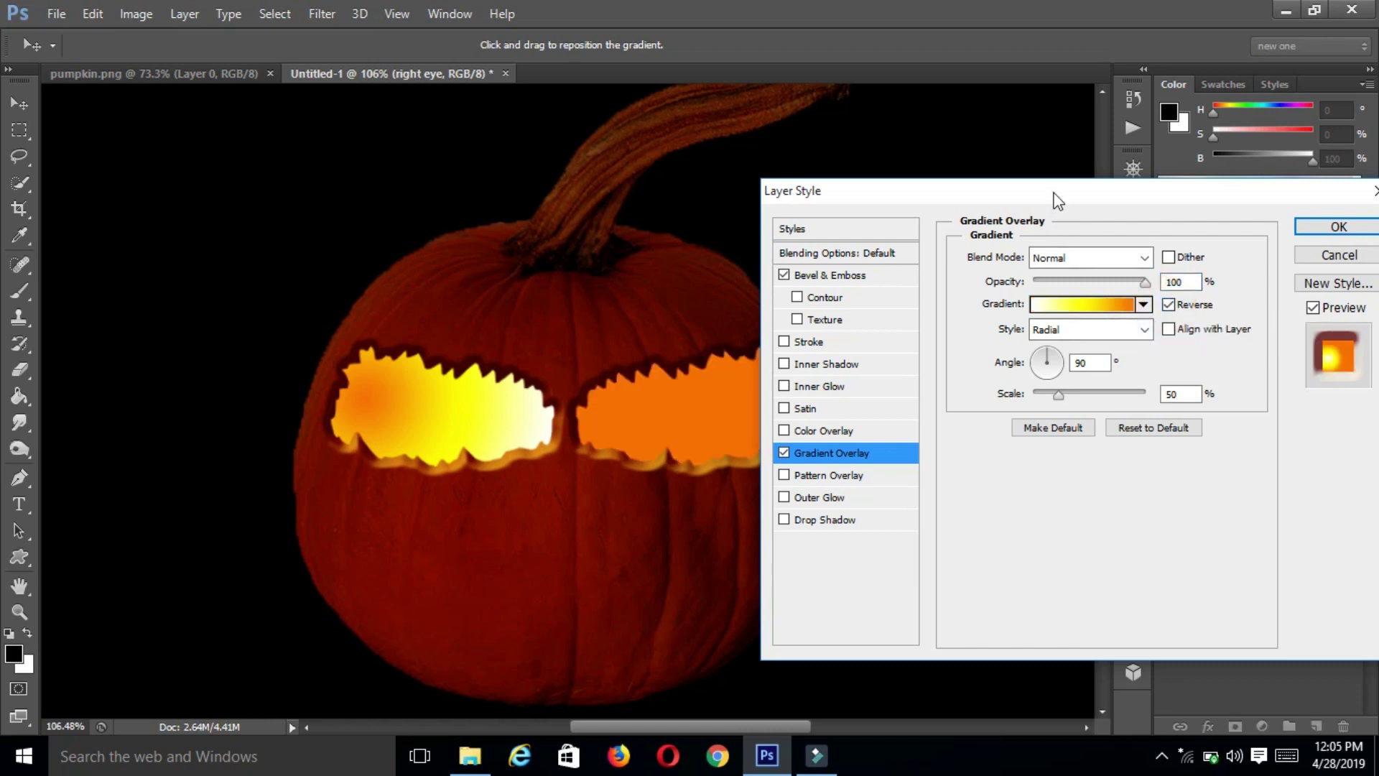
pyautogui.moveTo(1055, 191); pyautogui.dragTo(1152, 105)
pyautogui.moveTo(765, 392)
pyautogui.mouseDown()
pyautogui.moveTo(656, 412)
pyautogui.moveTo(726, 391)
pyautogui.moveTo(686, 403)
pyautogui.moveTo(692, 439)
pyautogui.mouseUp()
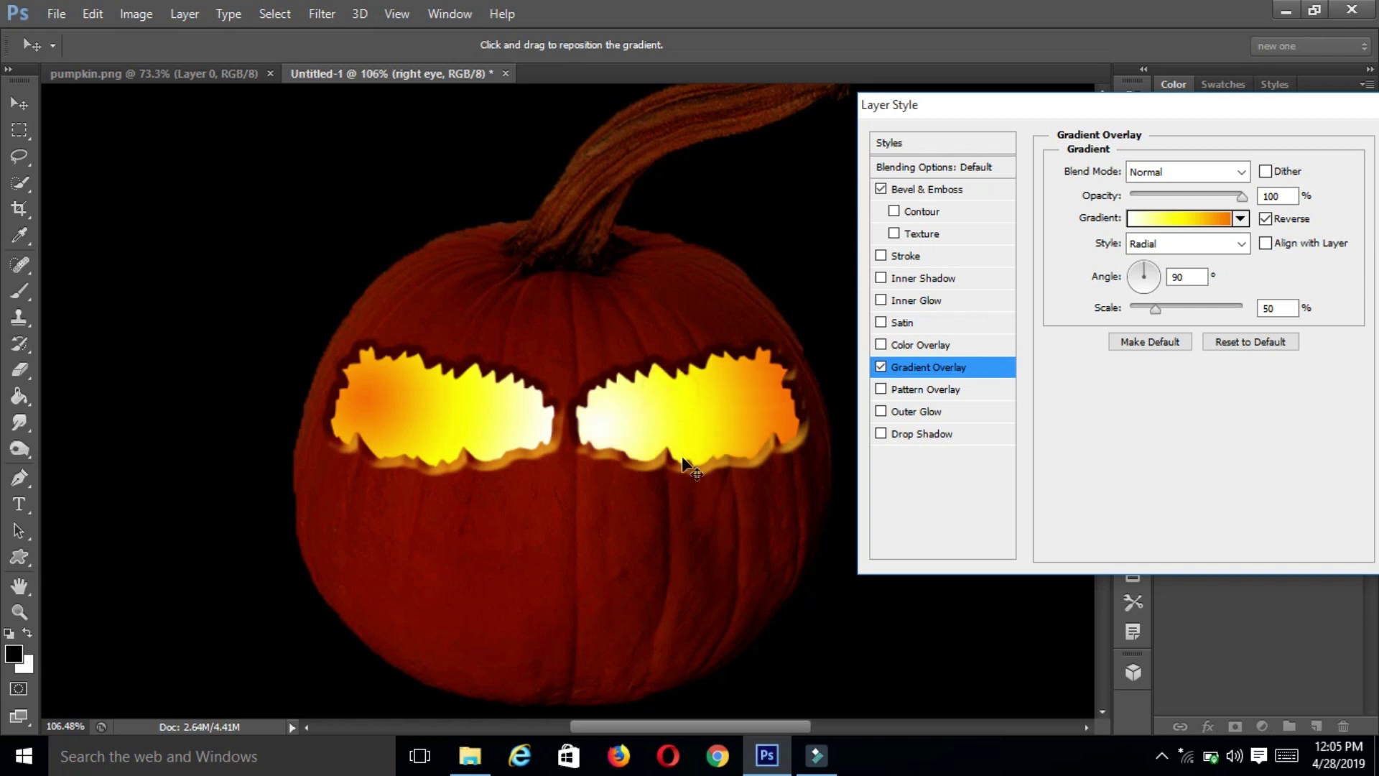
pyautogui.moveTo(693, 435)
pyautogui.mouseDown()
pyautogui.moveTo(665, 421)
pyautogui.moveTo(683, 414)
pyautogui.mouseUp()
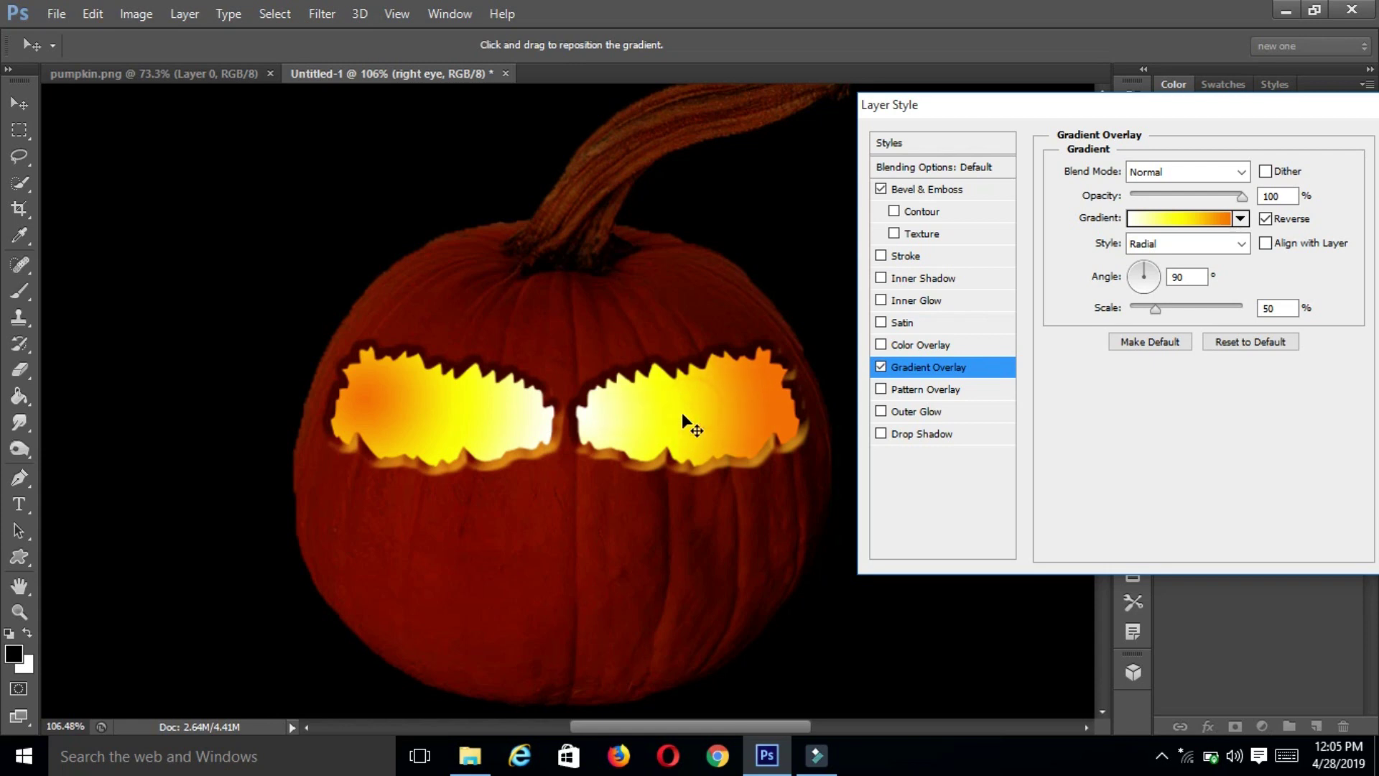
pyautogui.moveTo(1294, 113); pyautogui.dragTo(1189, 129)
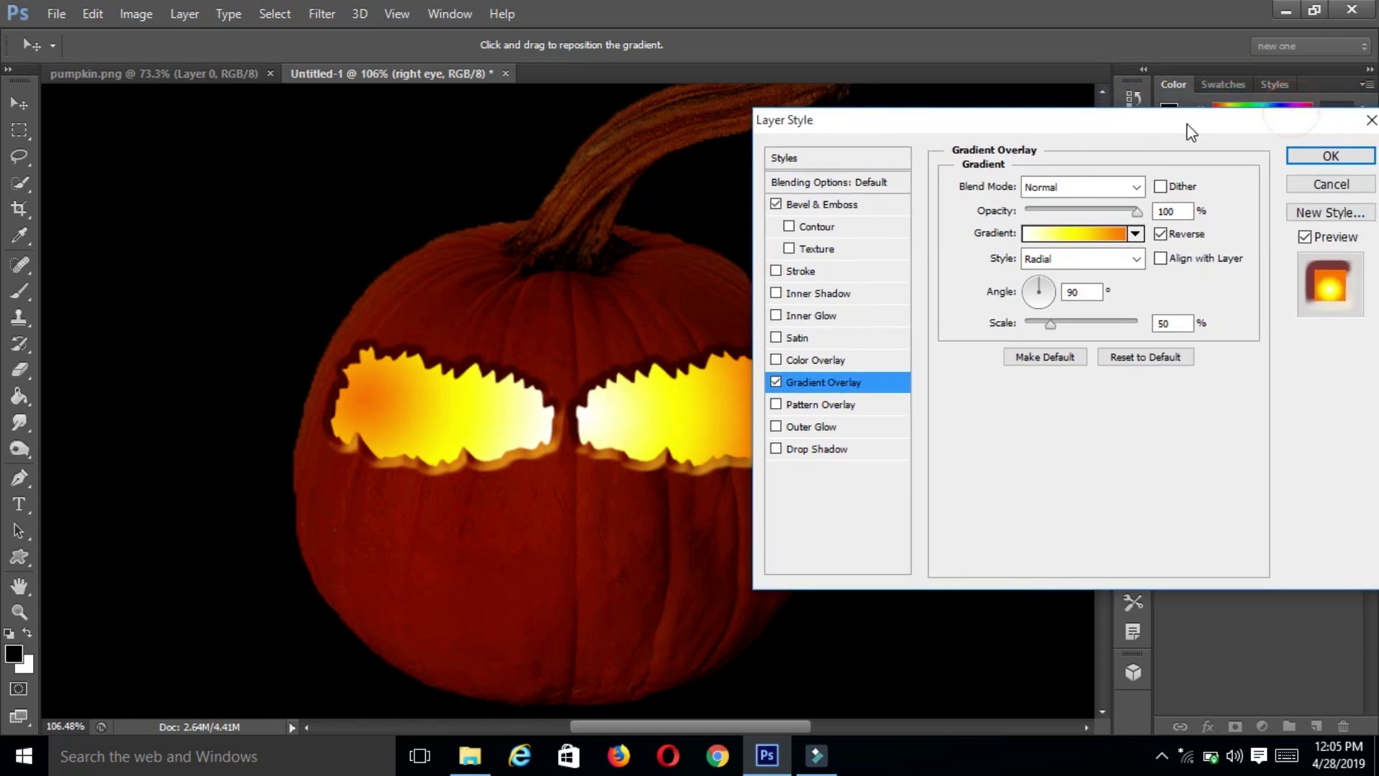
pyautogui.click(1332, 155)
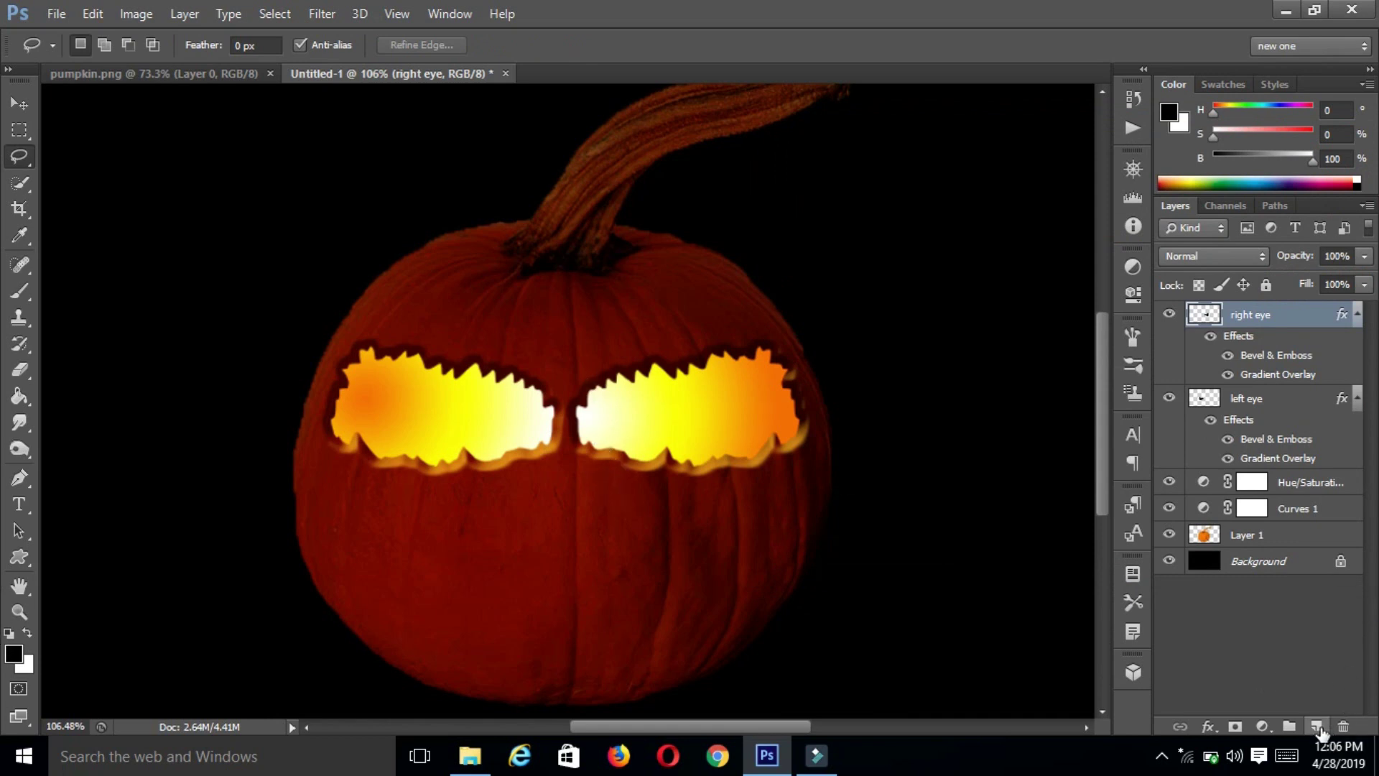
# - Create a 'nose' layer and draw a black lasso triangle nose below the eyes
pyautogui.click(1316, 726)
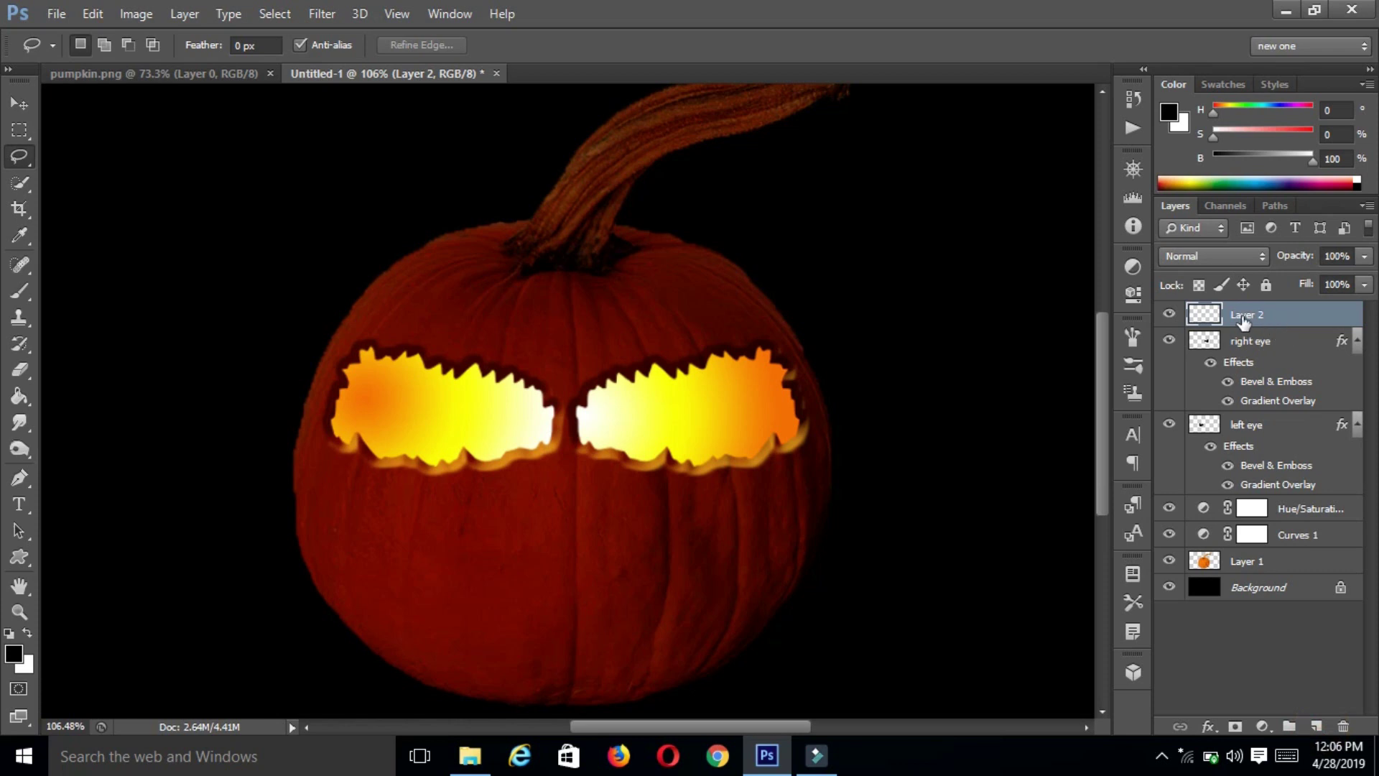
pyautogui.doubleClick(1264, 319)
pyautogui.write('nose')
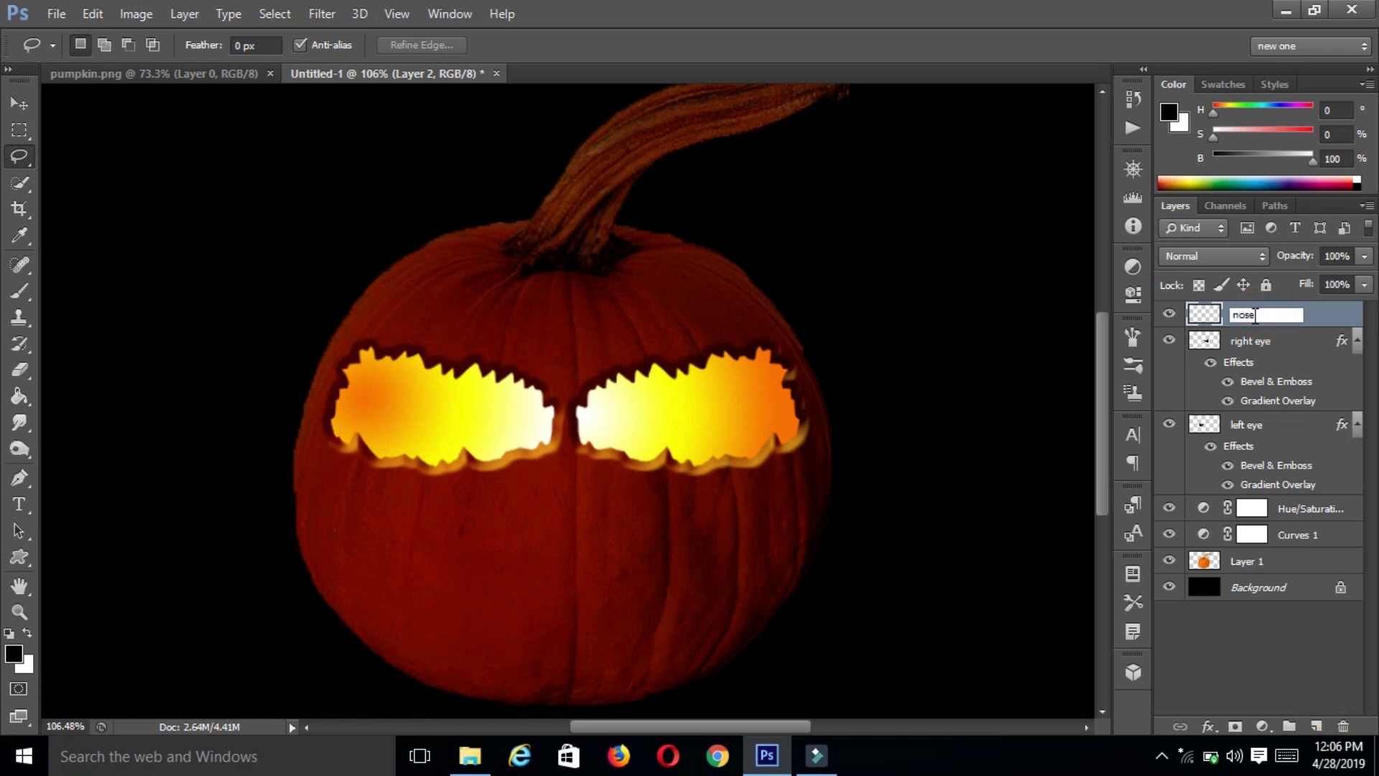
pyautogui.press('Return')
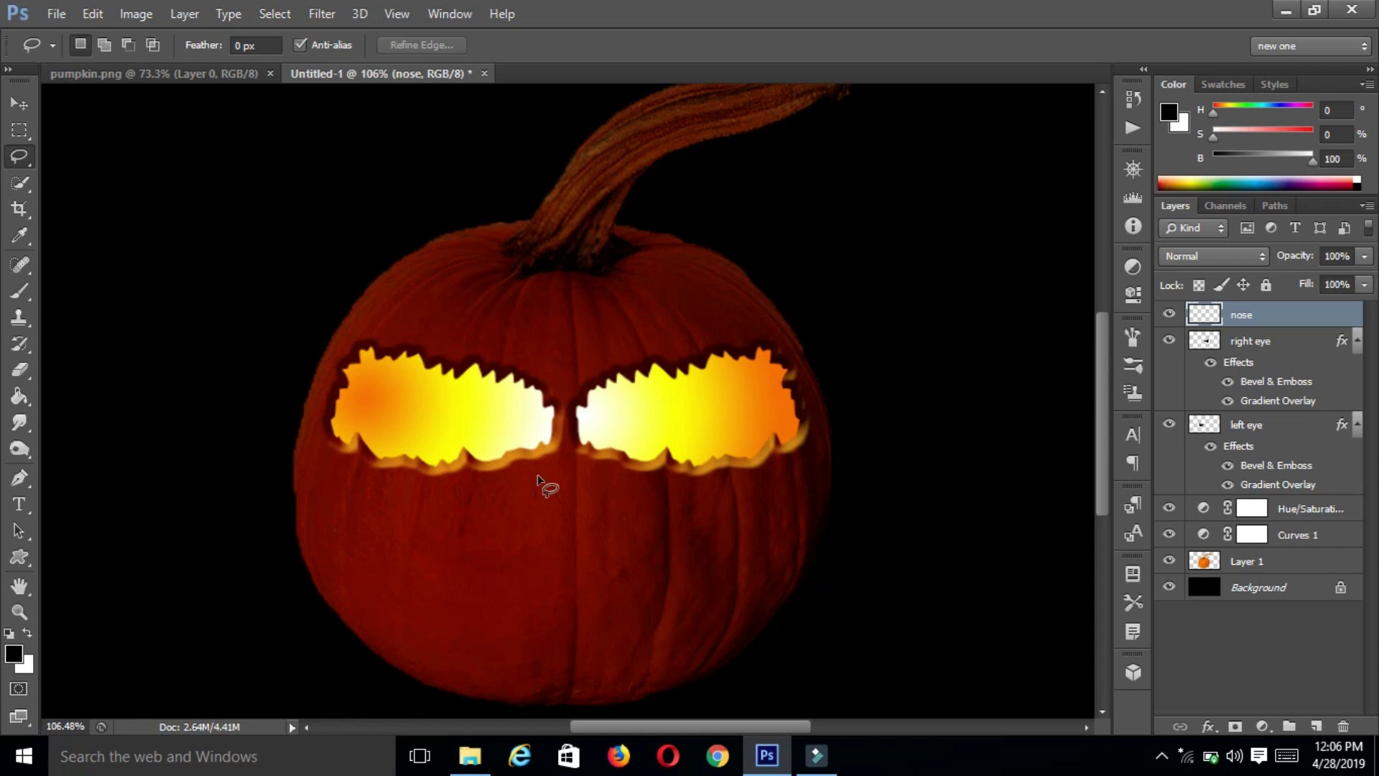
pyautogui.moveTo(536, 475)
pyautogui.mouseDown()
pyautogui.moveTo(569, 538)
pyautogui.moveTo(543, 478)
pyautogui.mouseUp()
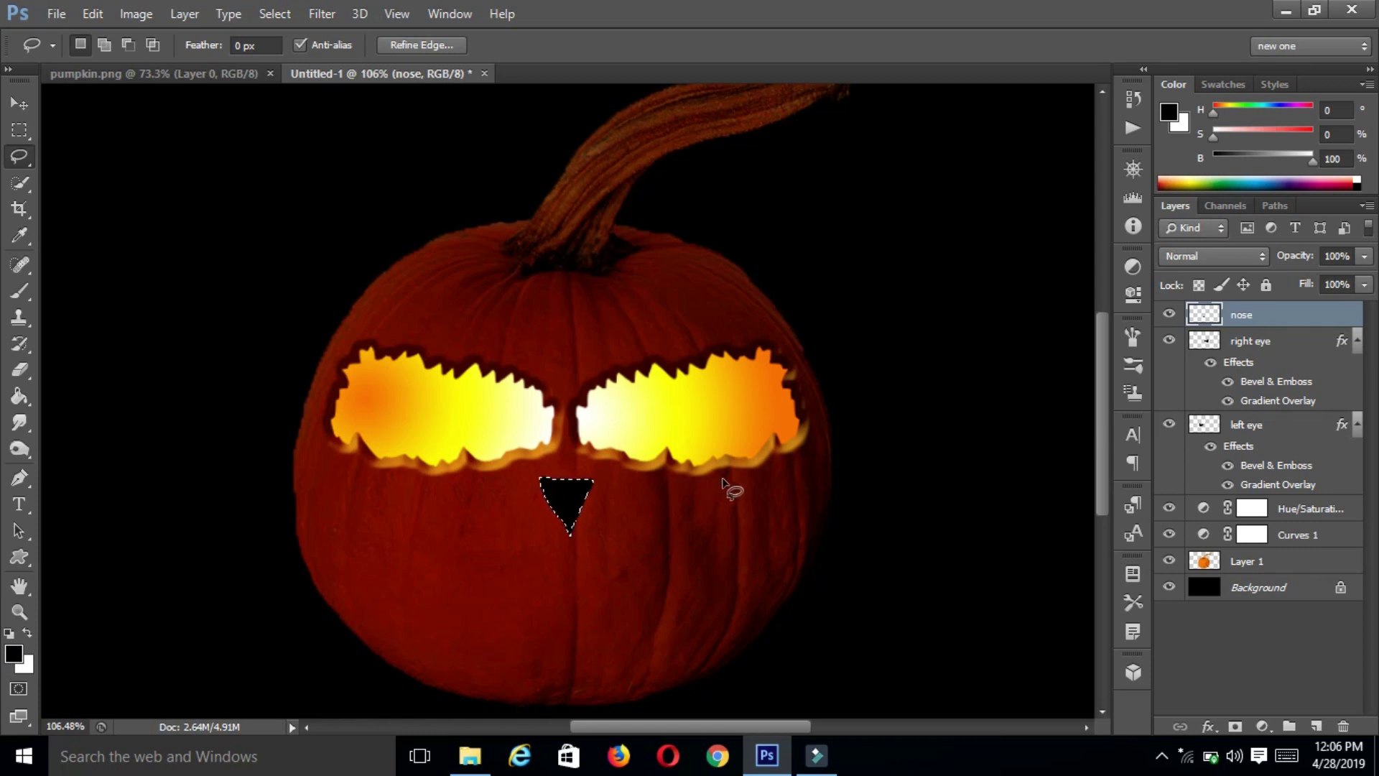
pyautogui.hotkey('ctrl', 'd')
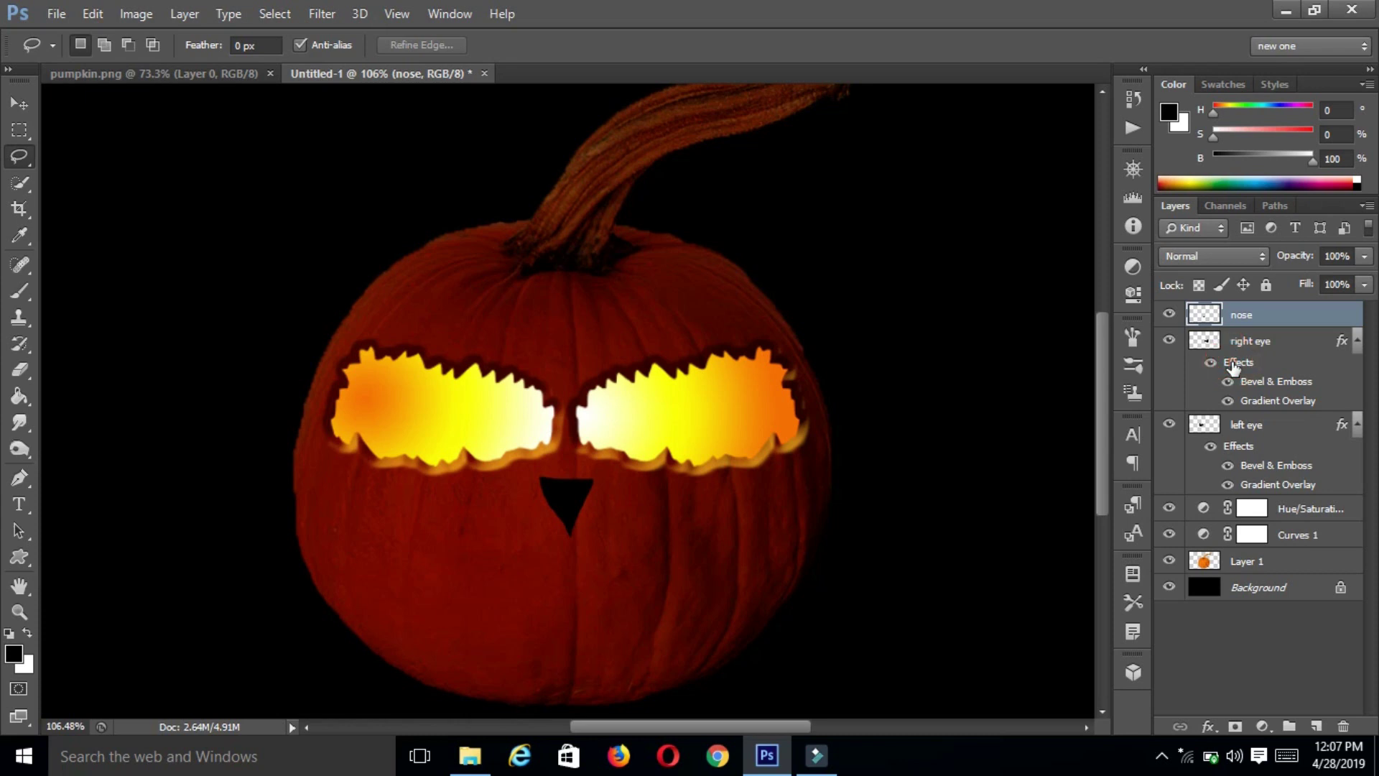
pyautogui.moveTo(1233, 367); pyautogui.dragTo(1271, 326)
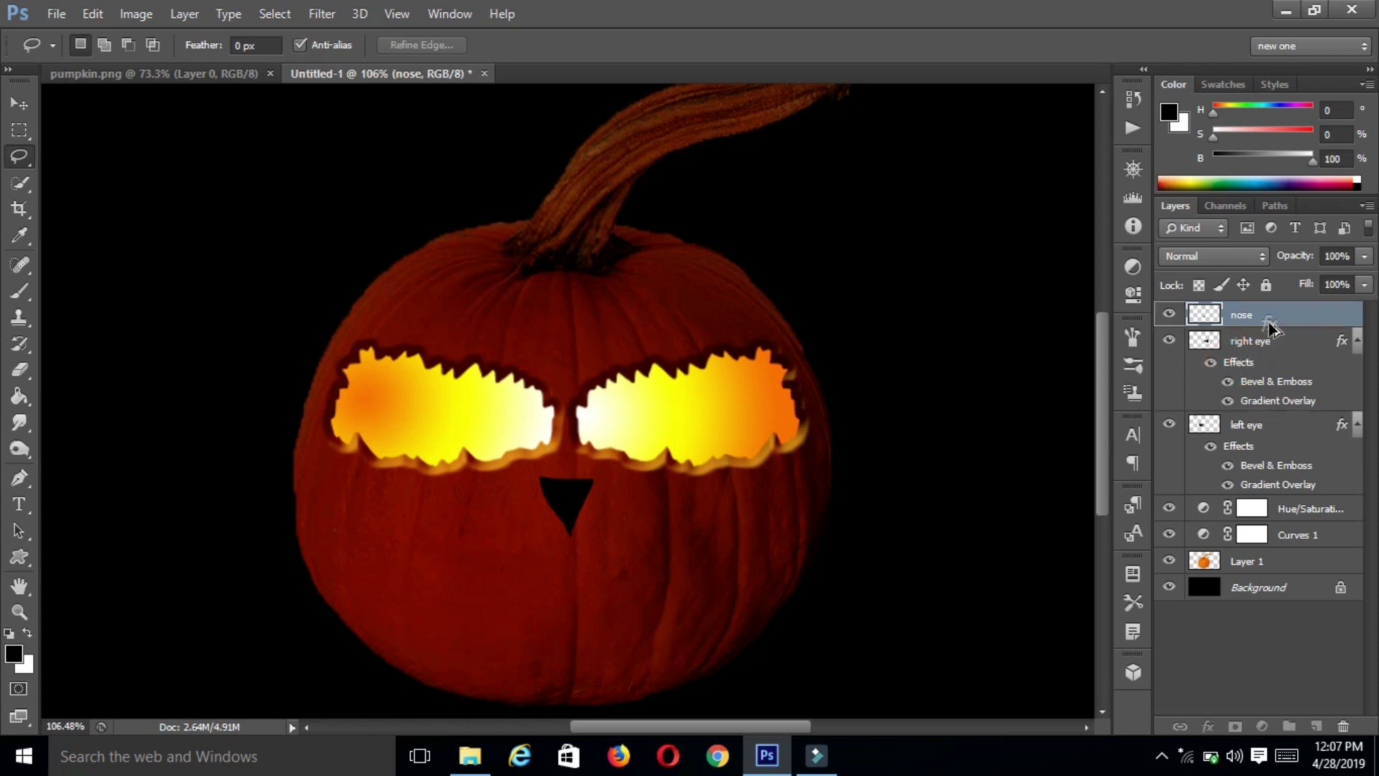
# - Copy the eye glow effects onto the nose and shift its gradient centre toward the upper left
pyautogui.moveTo(1271, 327); pyautogui.dragTo(1269, 318)
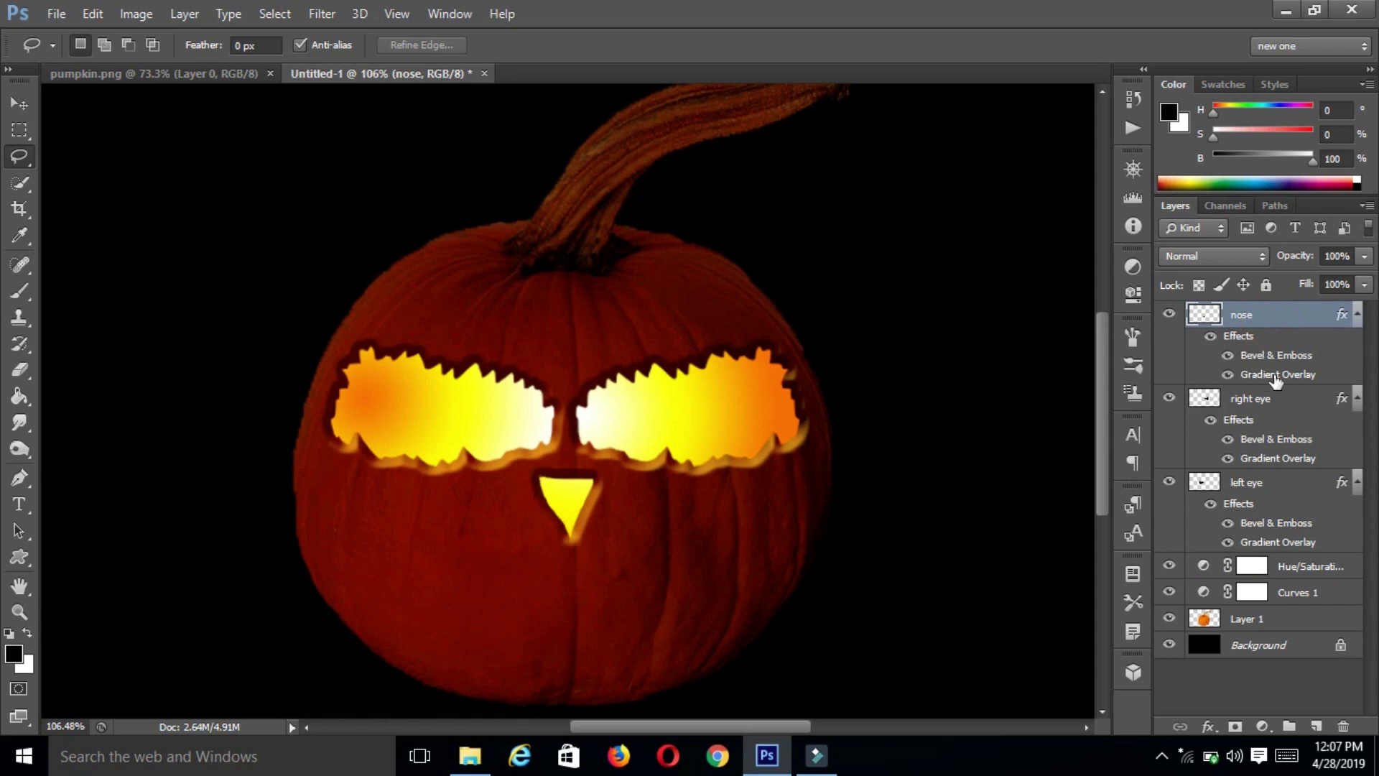
pyautogui.doubleClick(1269, 374)
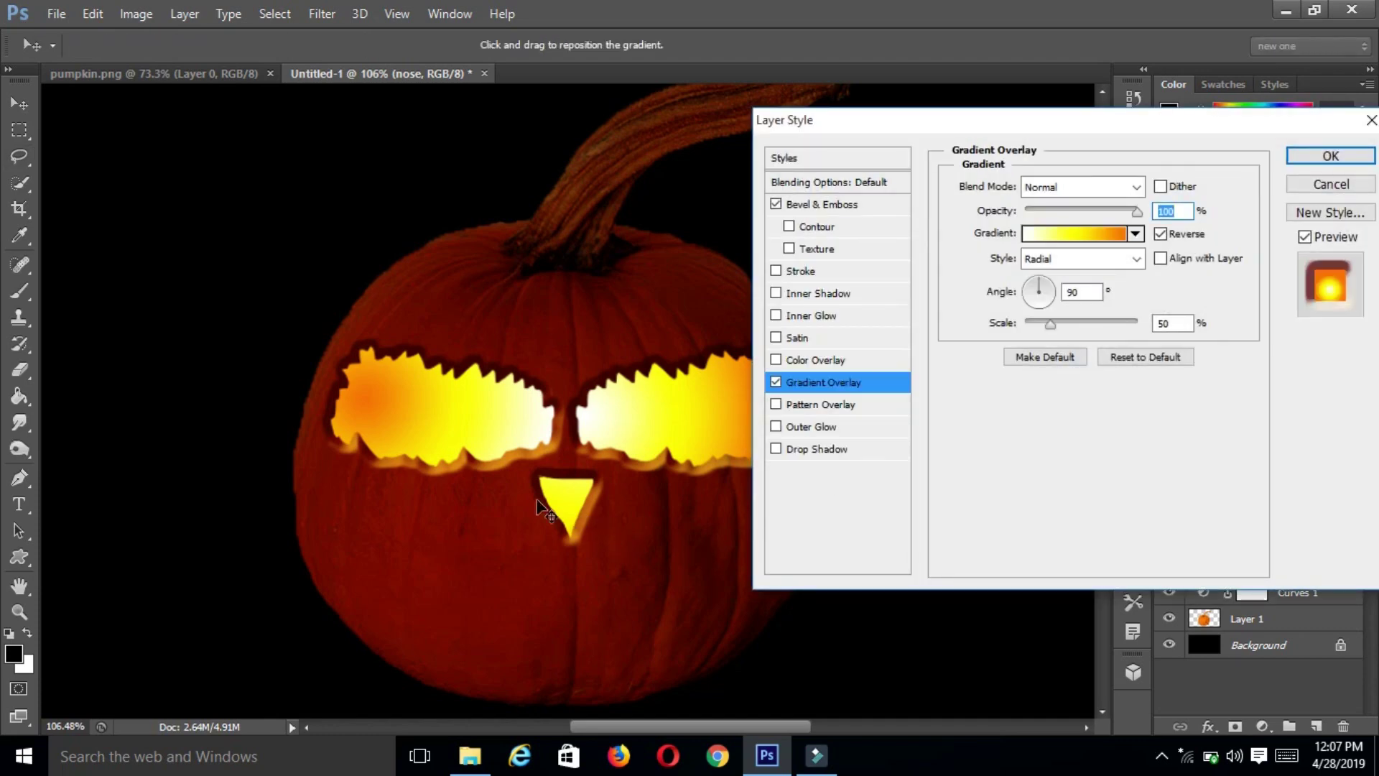
pyautogui.moveTo(548, 491)
pyautogui.mouseDown()
pyautogui.moveTo(549, 508)
pyautogui.moveTo(561, 495)
pyautogui.mouseUp()
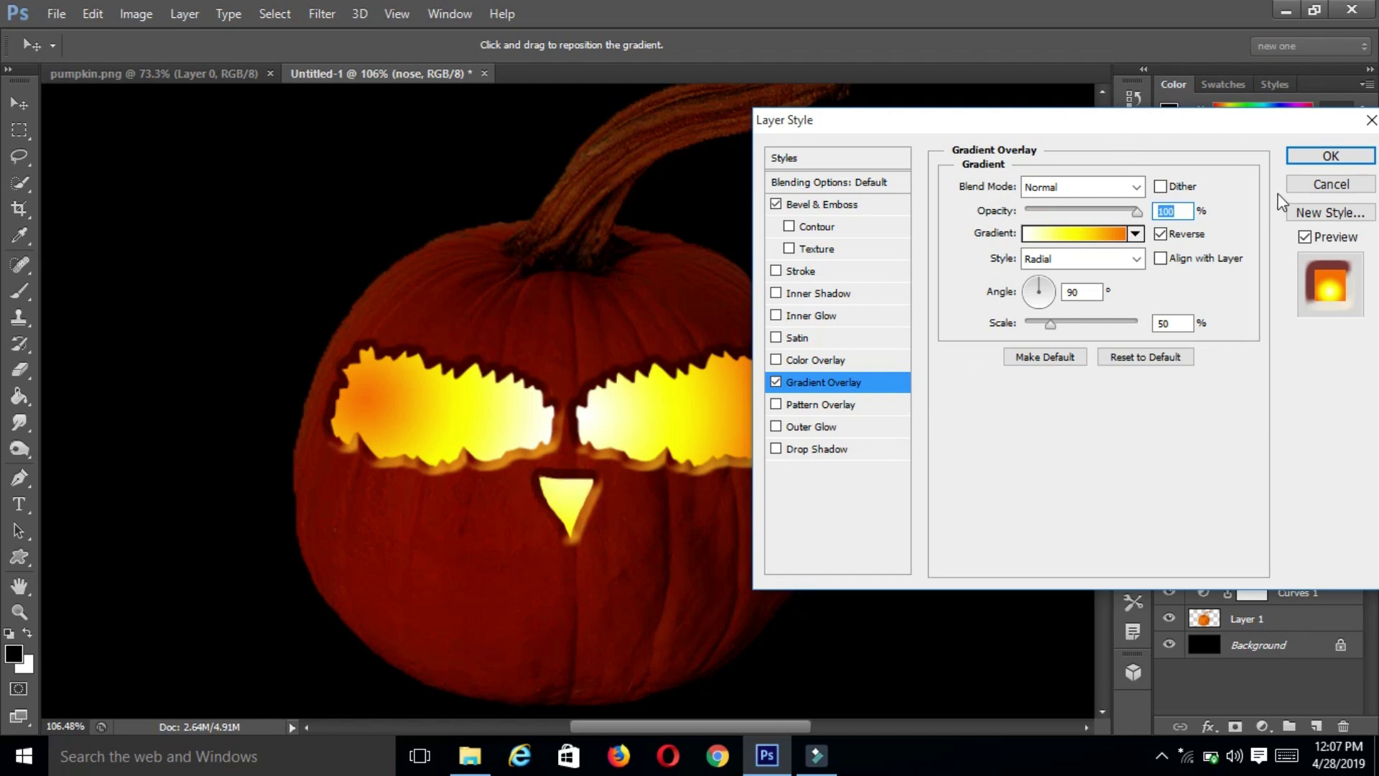
pyautogui.click(1329, 156)
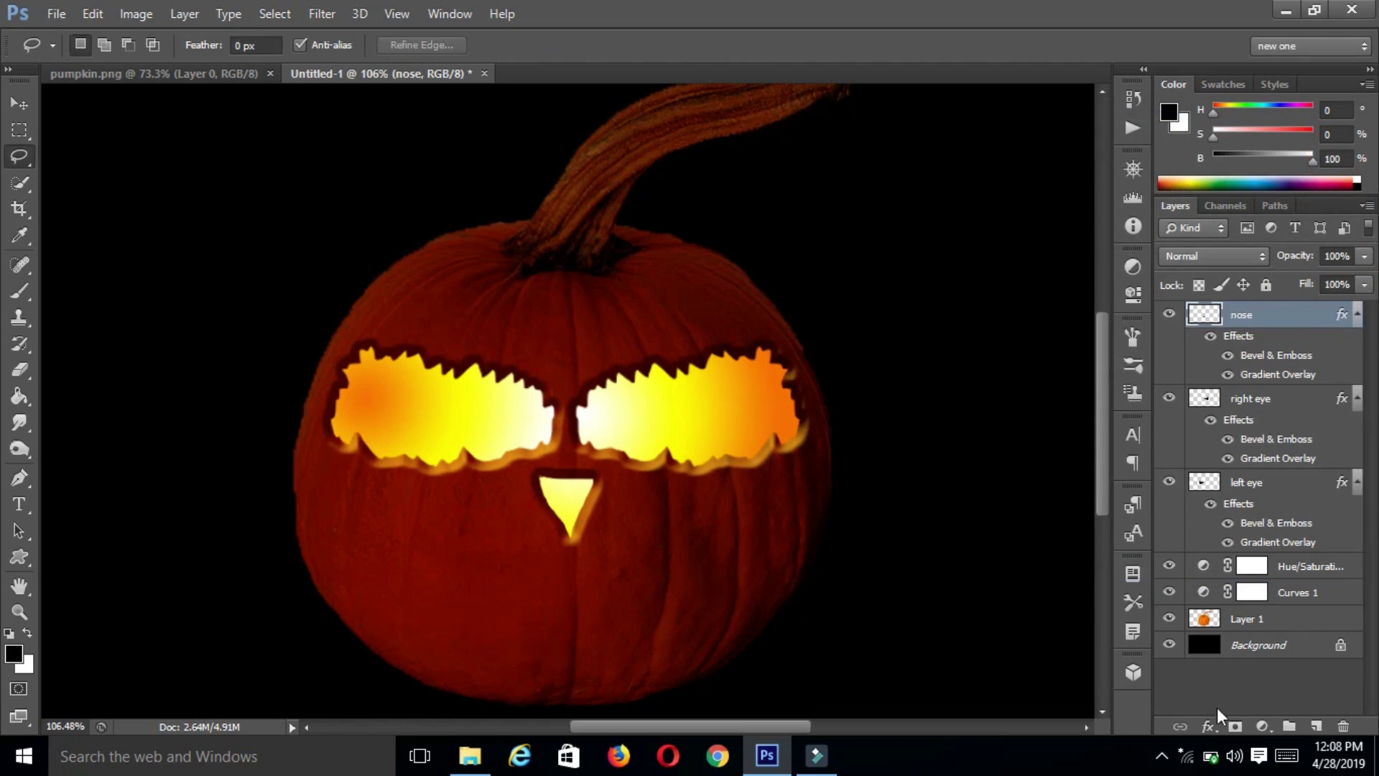
# - Create a 'mouth' layer and fill a jagged toothy lasso mouth with black
pyautogui.click(1316, 726)
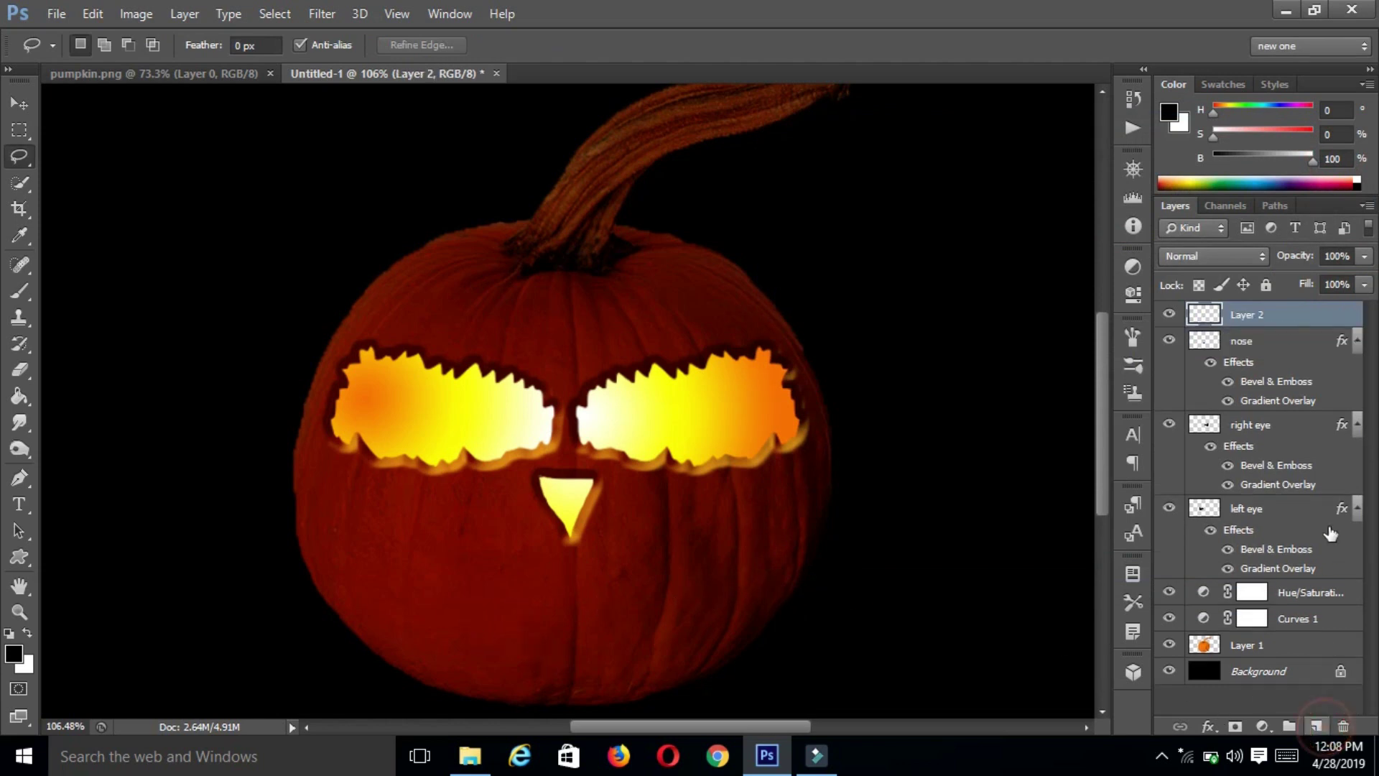
pyautogui.doubleClick(1264, 316)
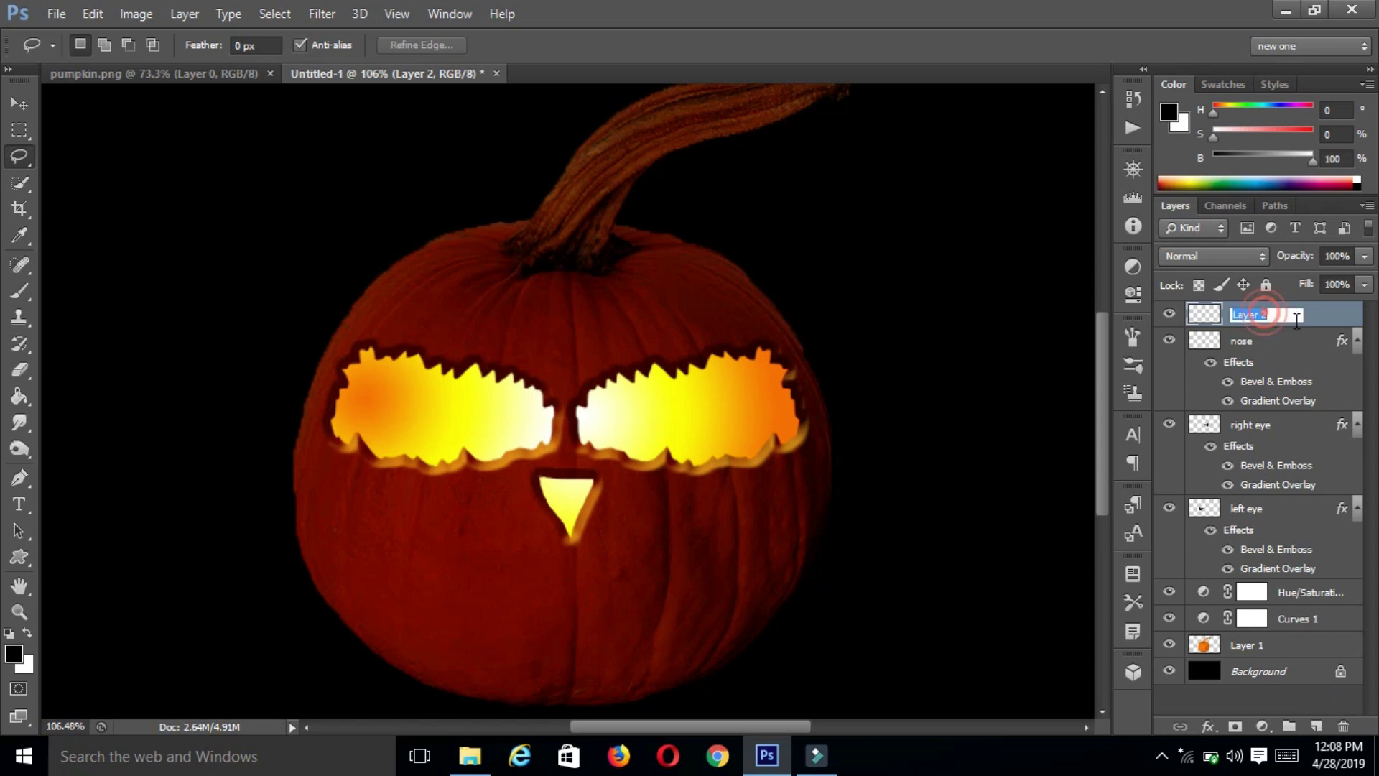
pyautogui.write('mouth')
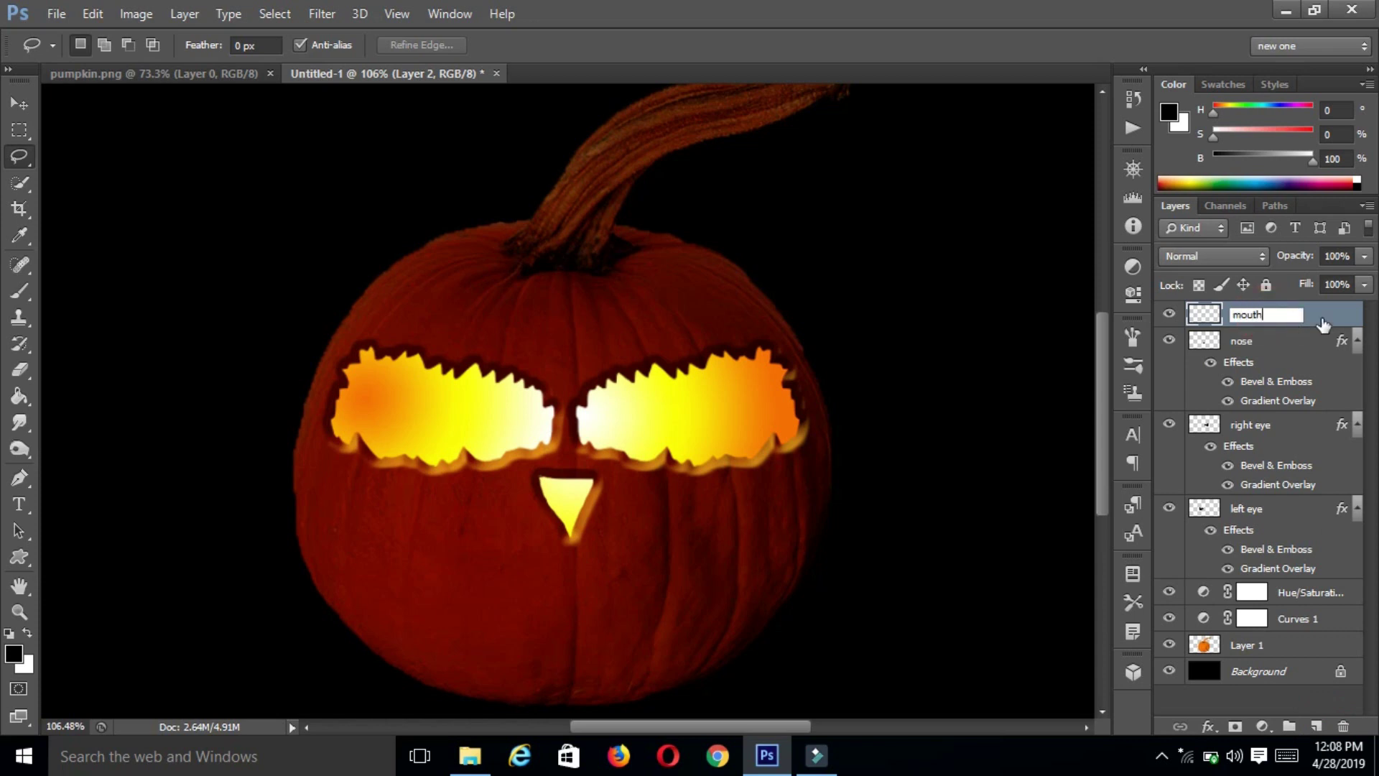
pyautogui.press('Return')
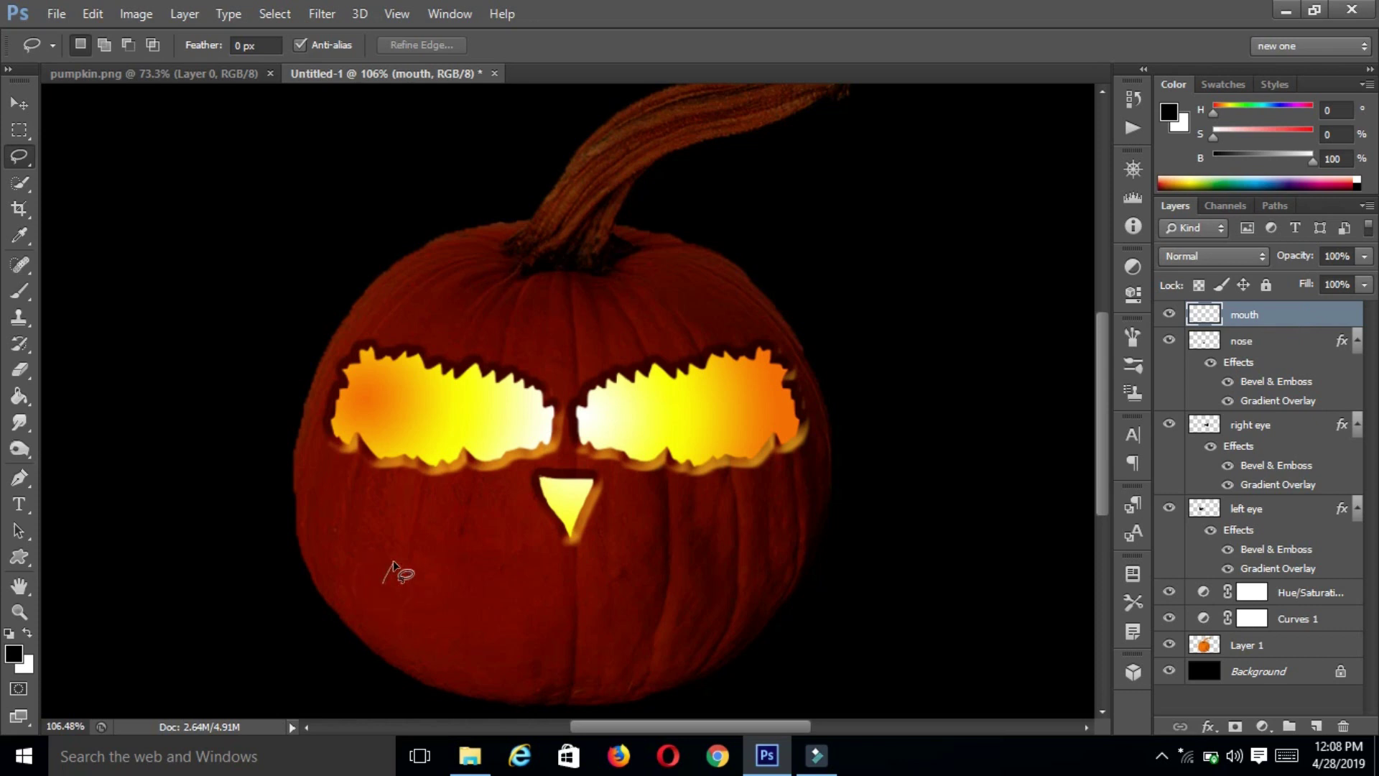
pyautogui.moveTo(393, 562)
pyautogui.mouseDown()
pyautogui.moveTo(505, 595)
pyautogui.moveTo(646, 605)
pyautogui.moveTo(694, 666)
pyautogui.moveTo(426, 626)
pyautogui.moveTo(387, 579)
pyautogui.moveTo(435, 610)
pyautogui.mouseUp()
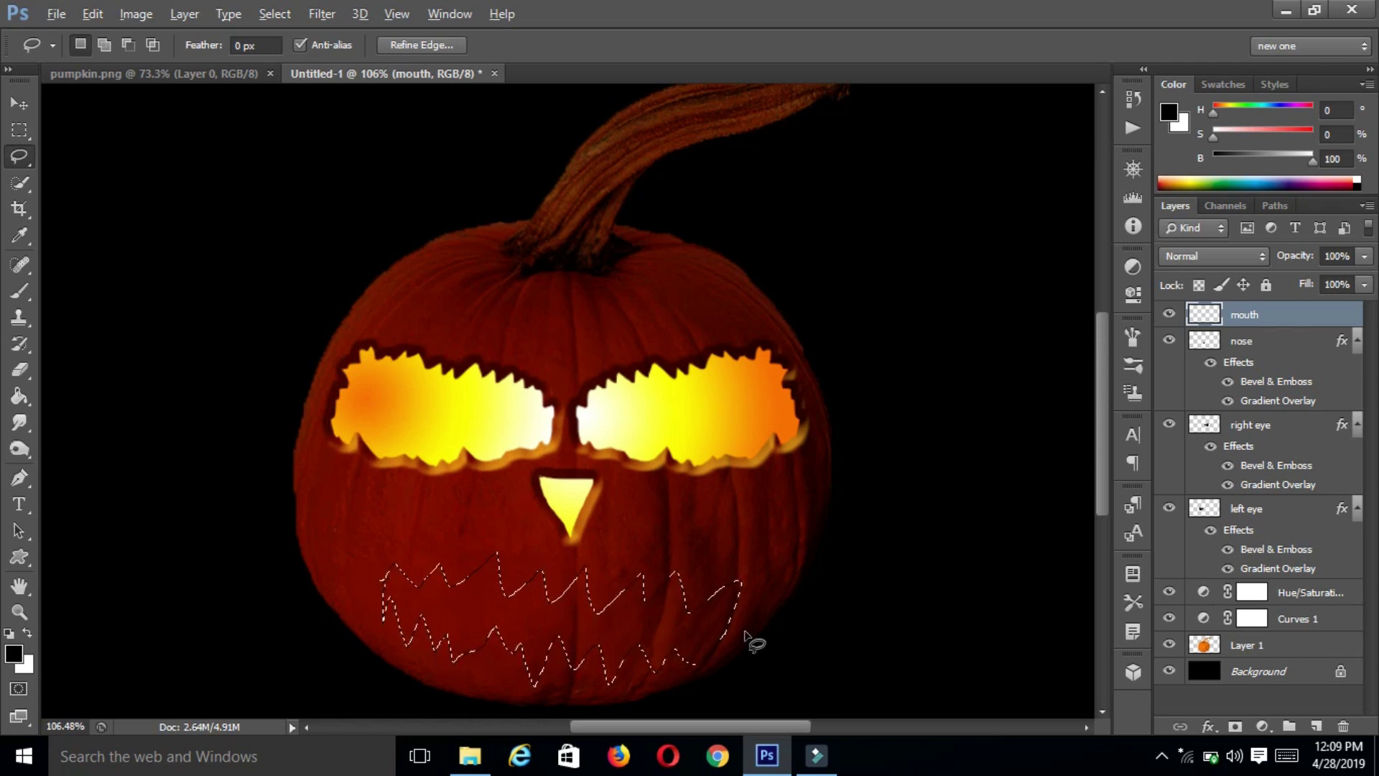
pyautogui.hotkey('alt', 'BackSpace')
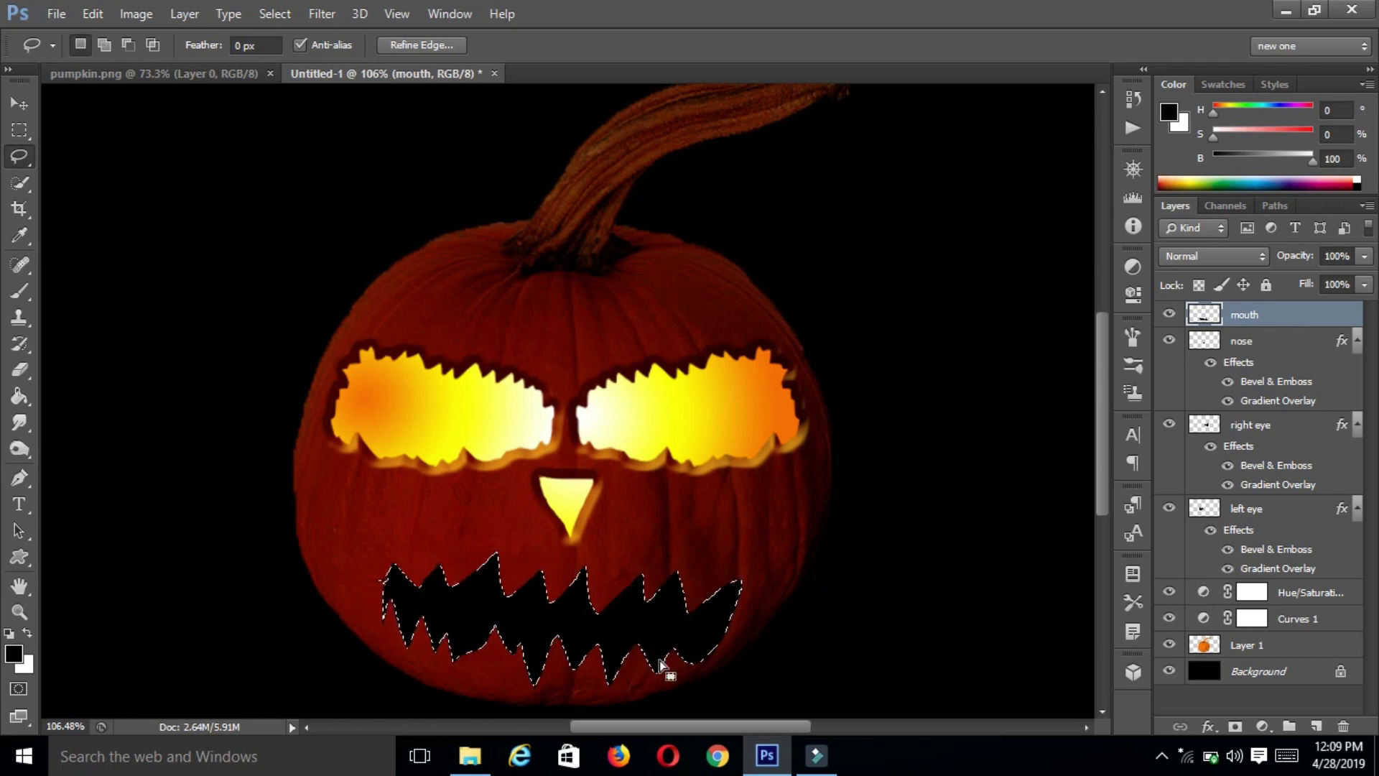
pyautogui.hotkey('ctrl', 'd')
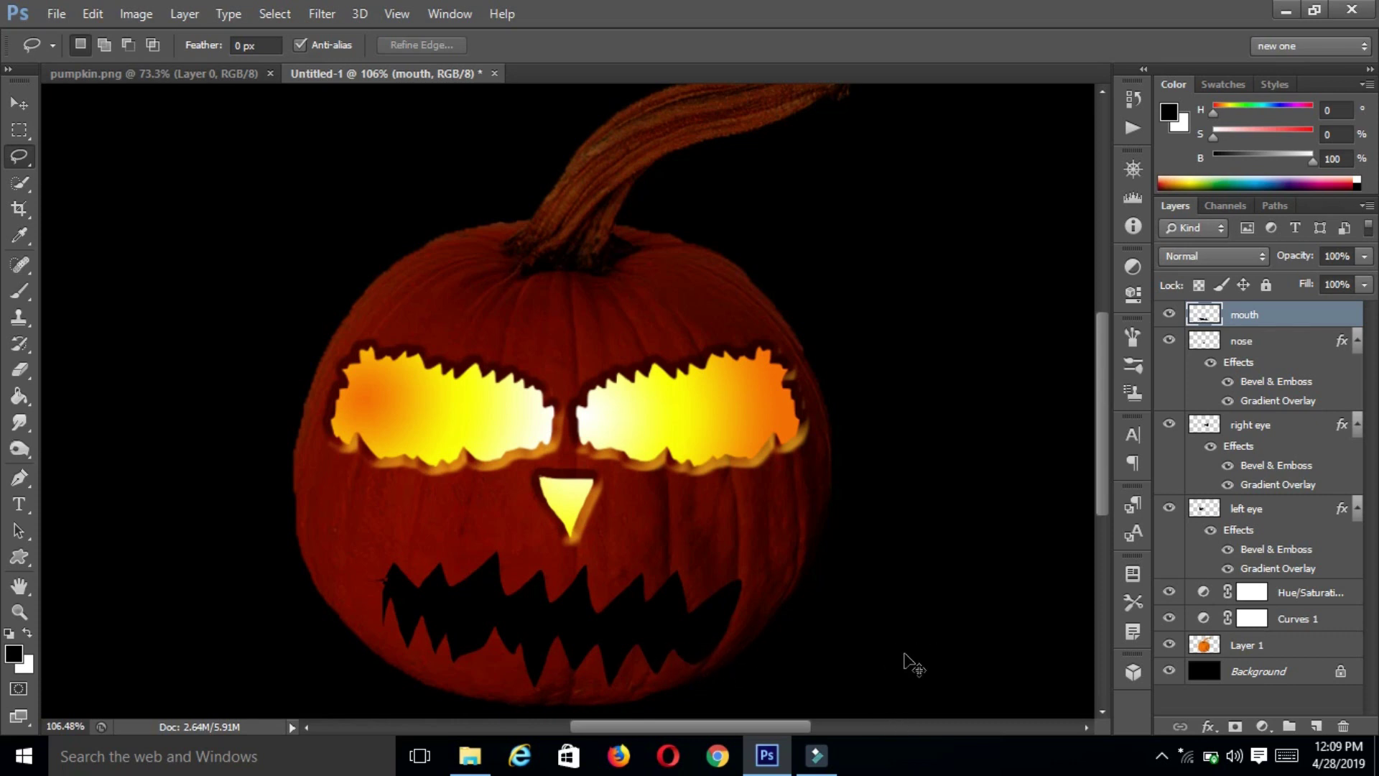
pyautogui.hotkey('ctrl', 't')
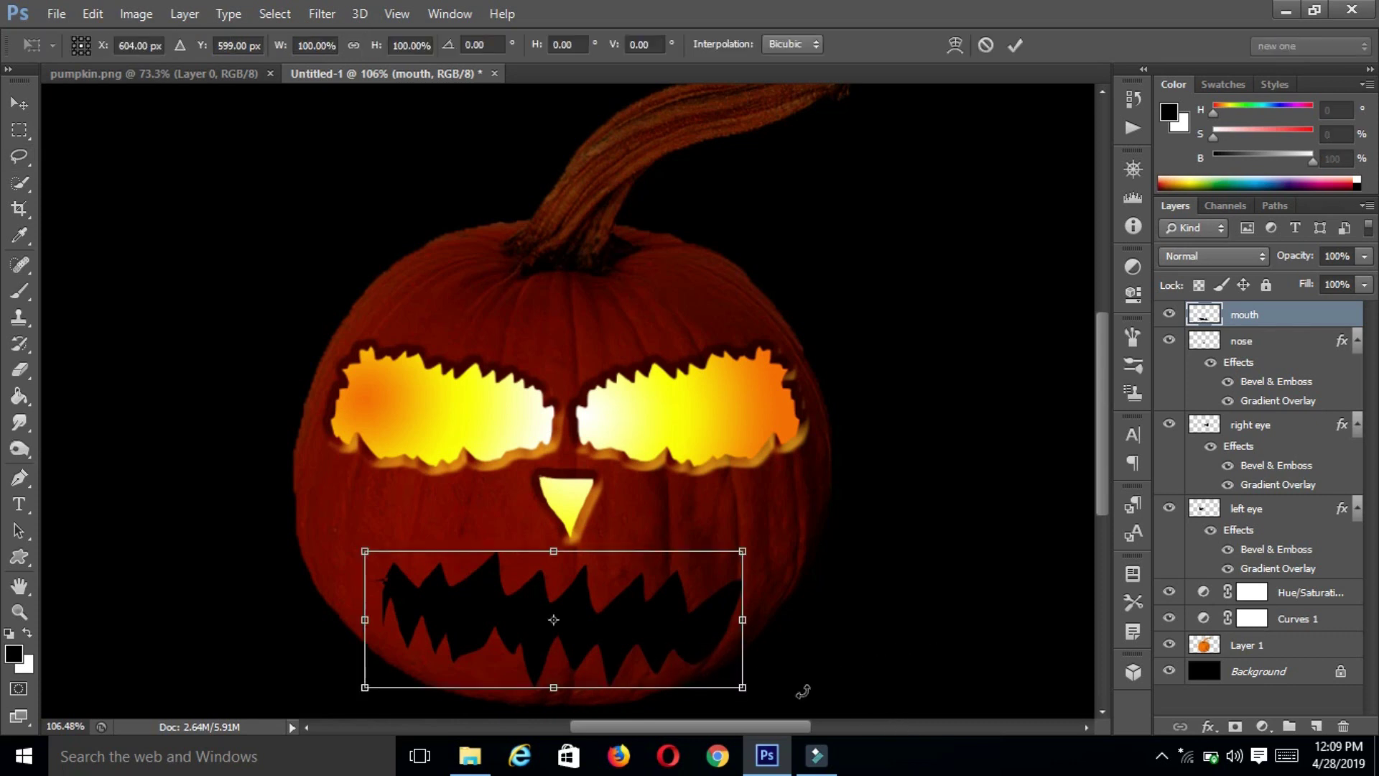
# - Rotate the mouth about −3.7° and nudge it up under the nose
pyautogui.moveTo(760, 695); pyautogui.dragTo(764, 670)
pyautogui.moveTo(612, 624); pyautogui.dragTo(614, 612)
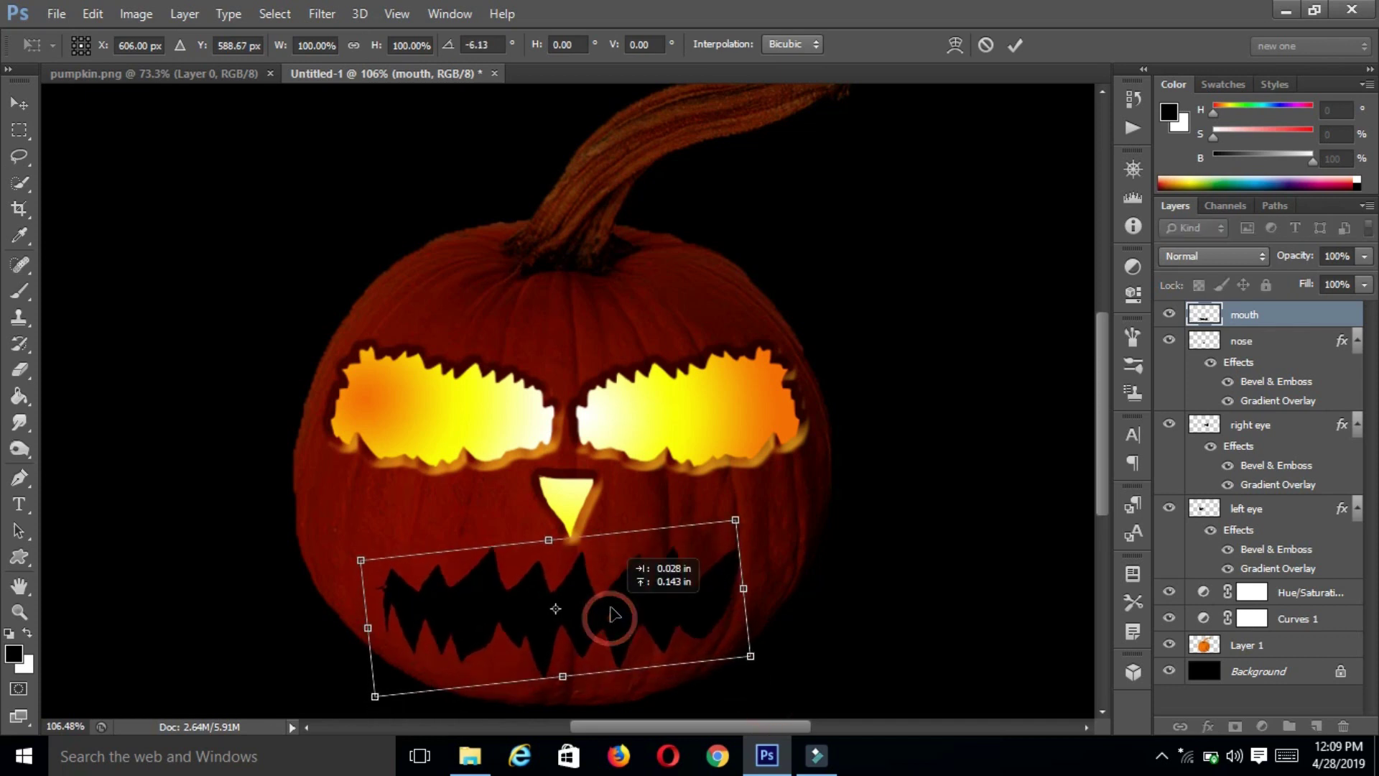
pyautogui.moveTo(759, 668); pyautogui.dragTo(767, 686)
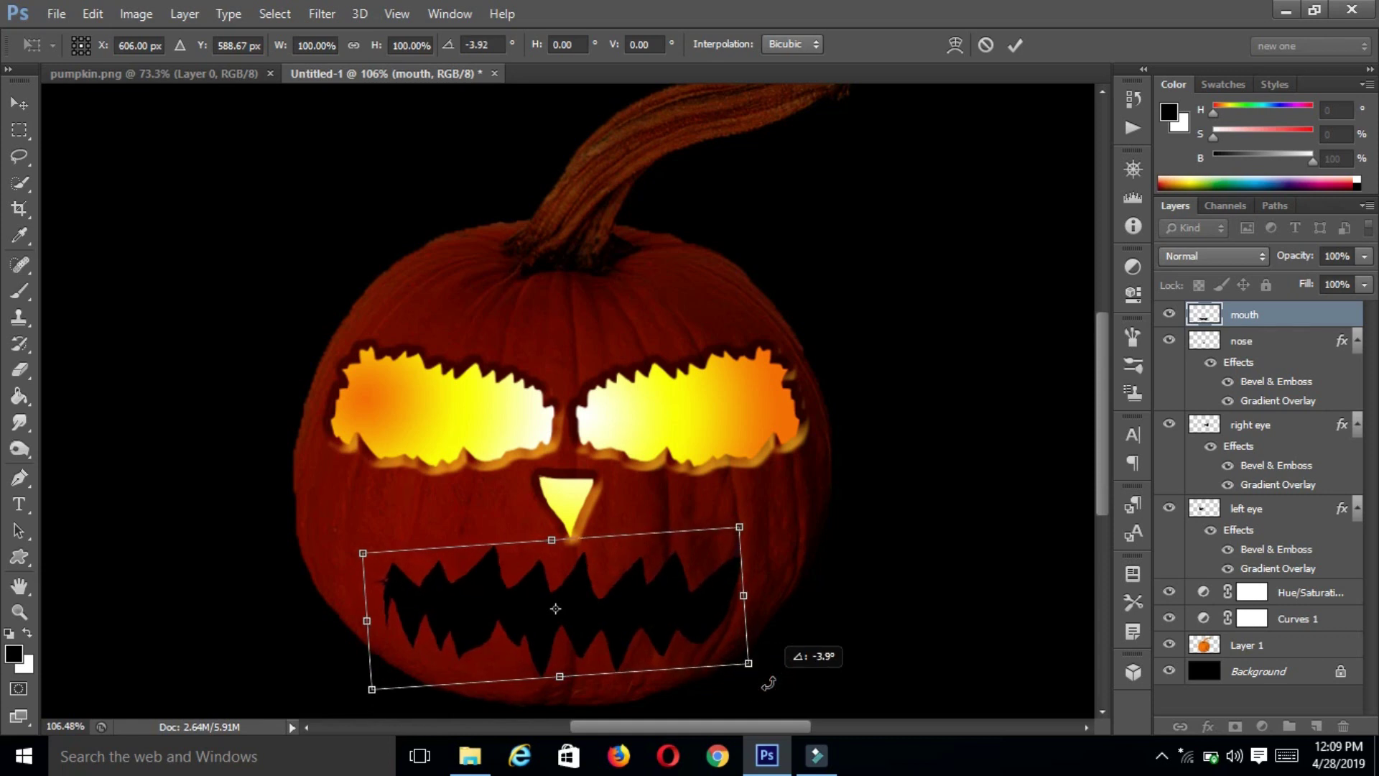
pyautogui.click(1012, 47)
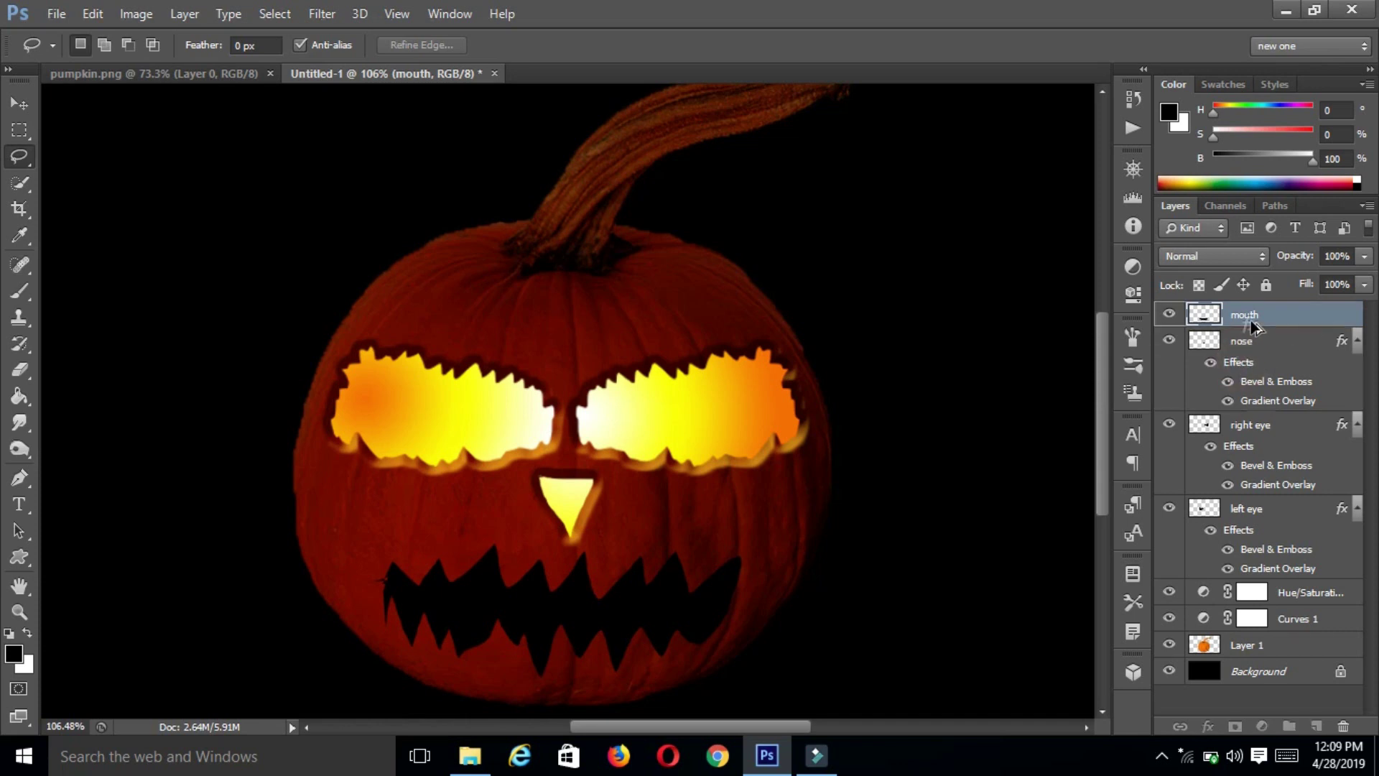
# - Copy the nose's glow effects onto the mouth and move its gradient centre to brighten the teeth
pyautogui.moveTo(1250, 324); pyautogui.dragTo(1251, 325)
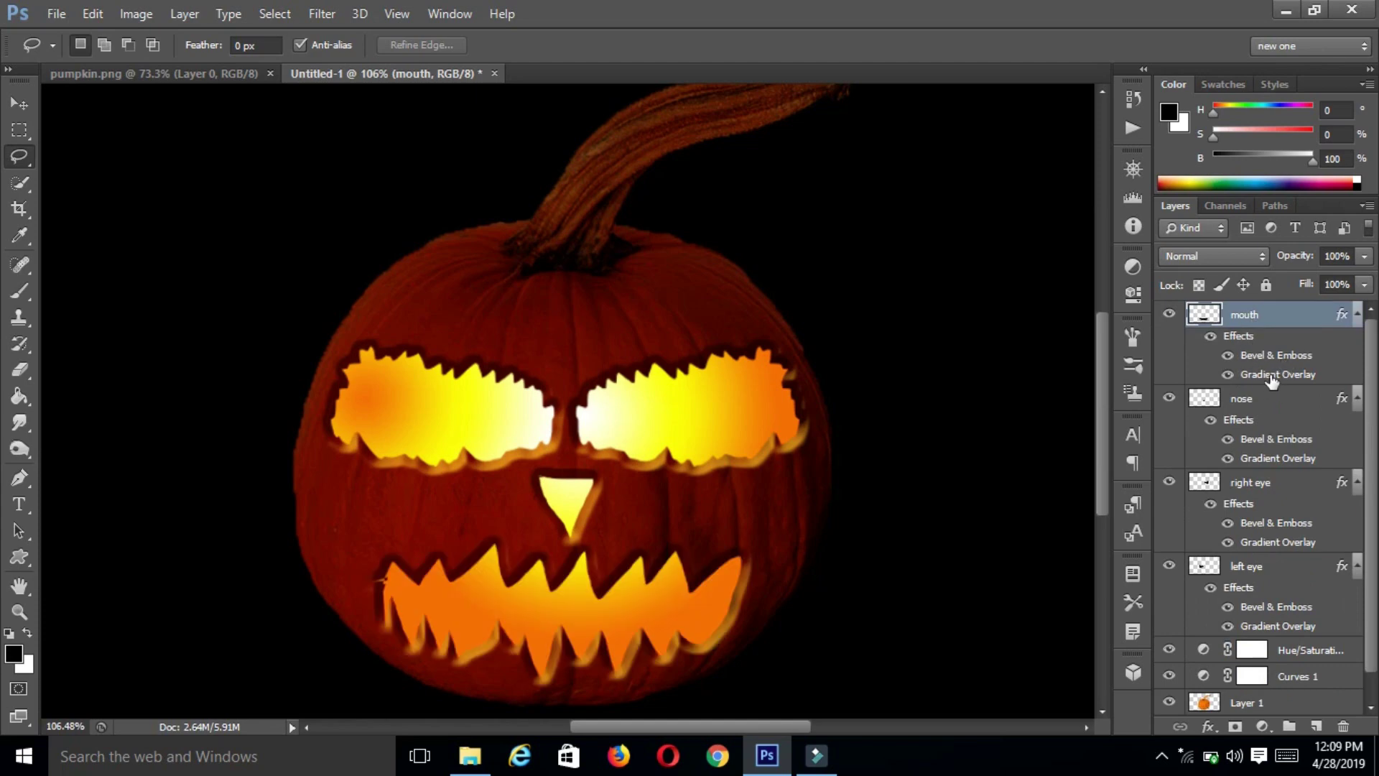
pyautogui.doubleClick(1270, 379)
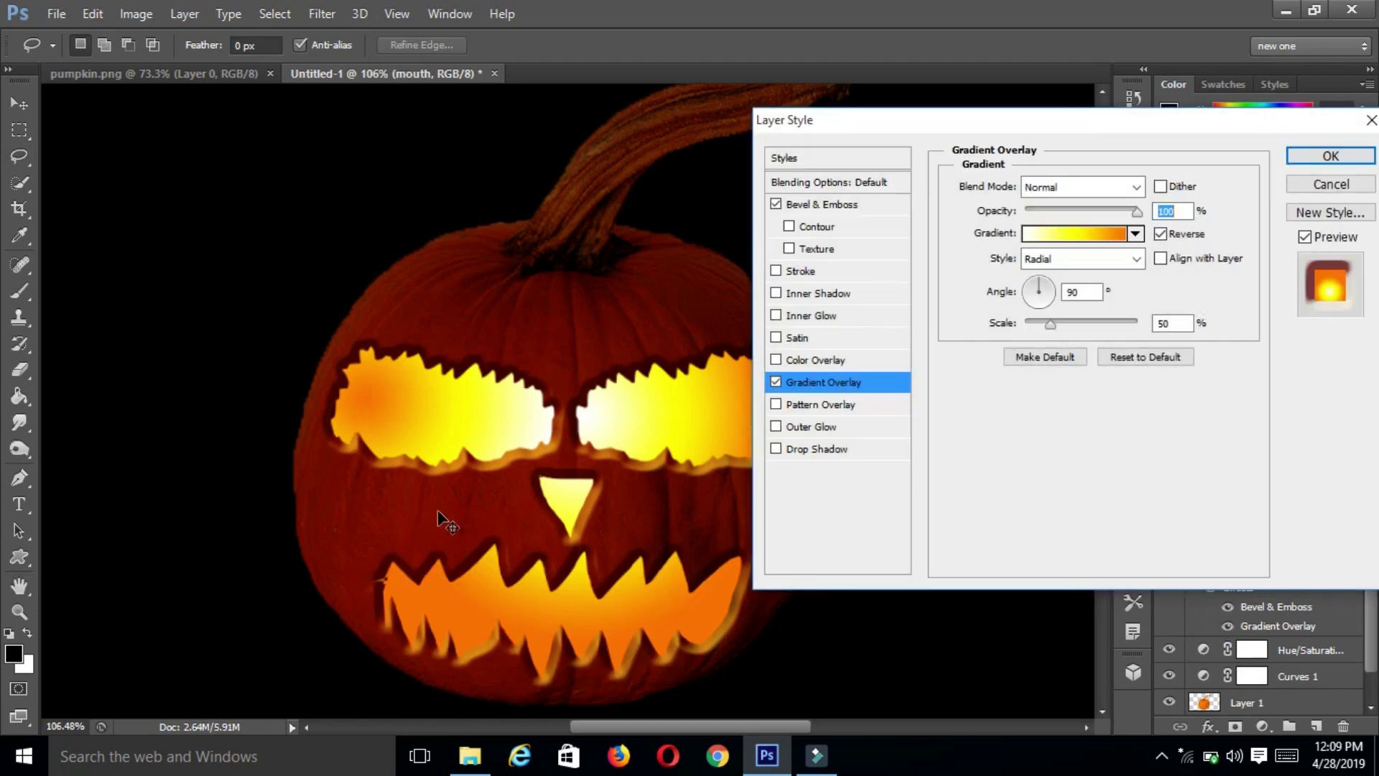
pyautogui.moveTo(555, 637); pyautogui.dragTo(563, 596)
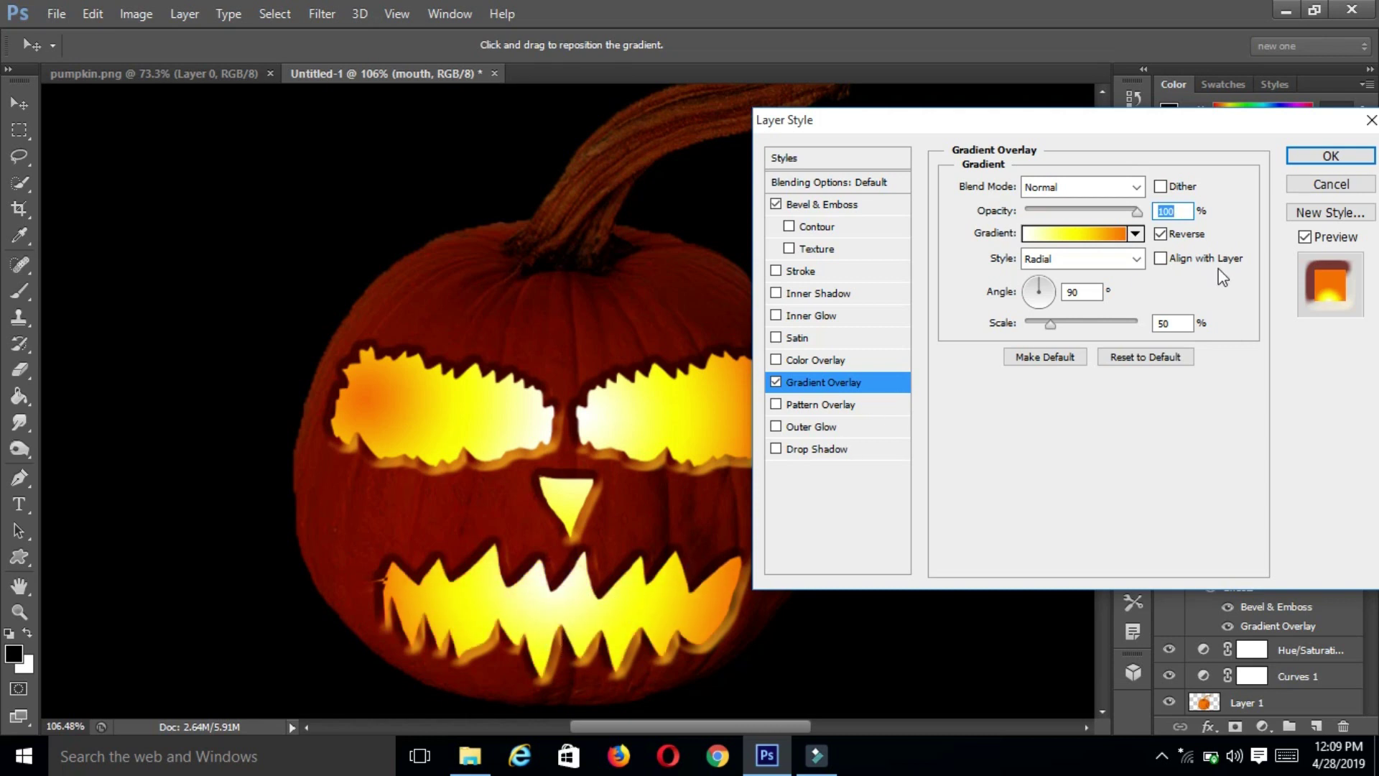
pyautogui.click(1330, 155)
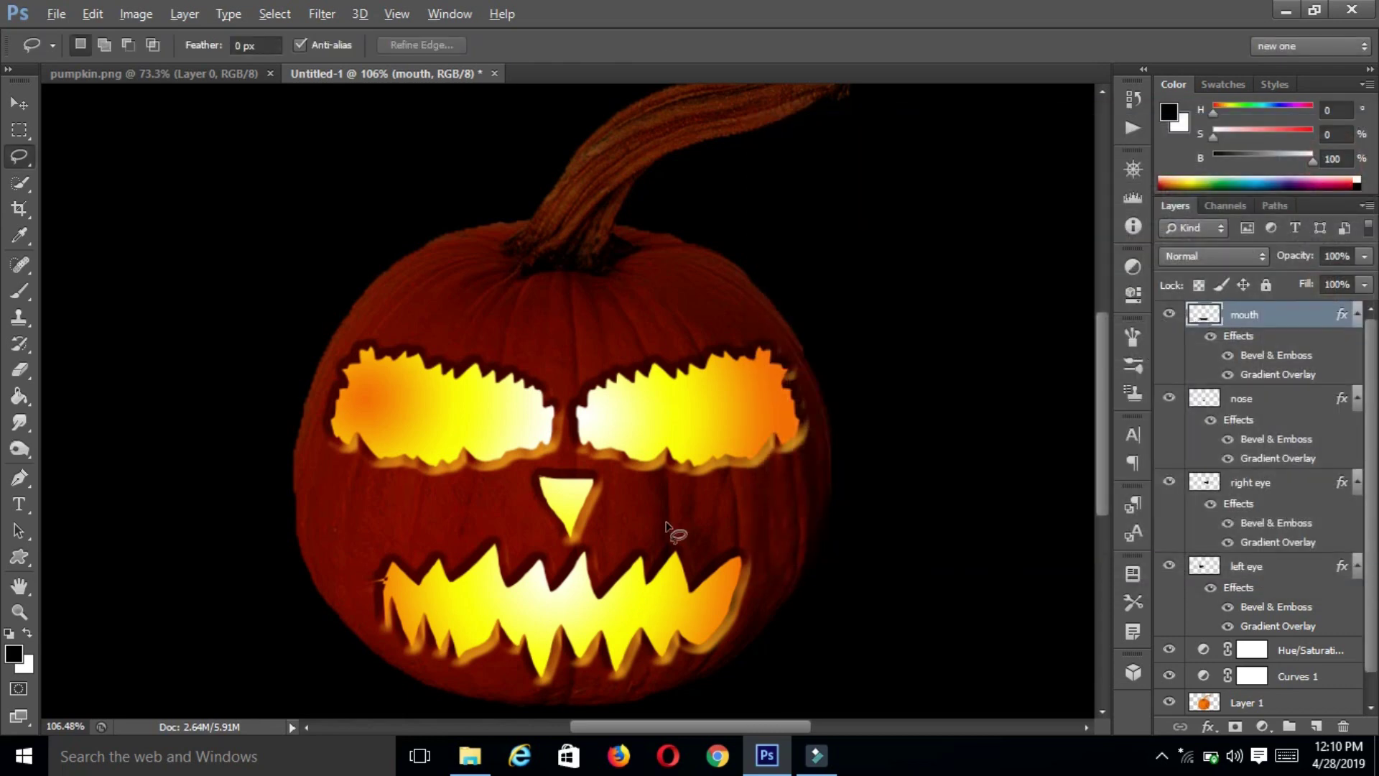
pyautogui.scroll(-1, 667, 525)
pyautogui.scroll(-1, 666, 525)
pyautogui.press('alt')
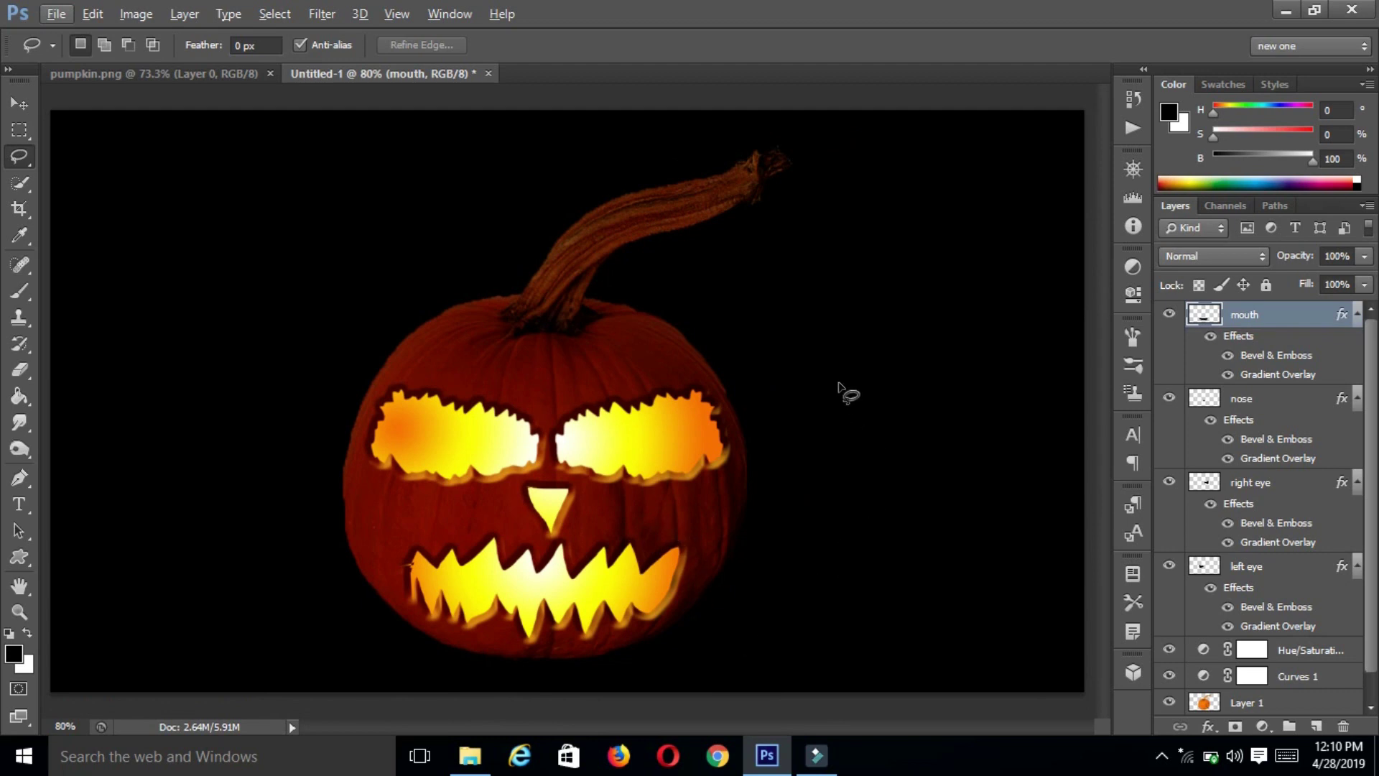
# - On a new top layer, fill the mouth shape with white, then select the nose shape
pyautogui.click(1323, 732)
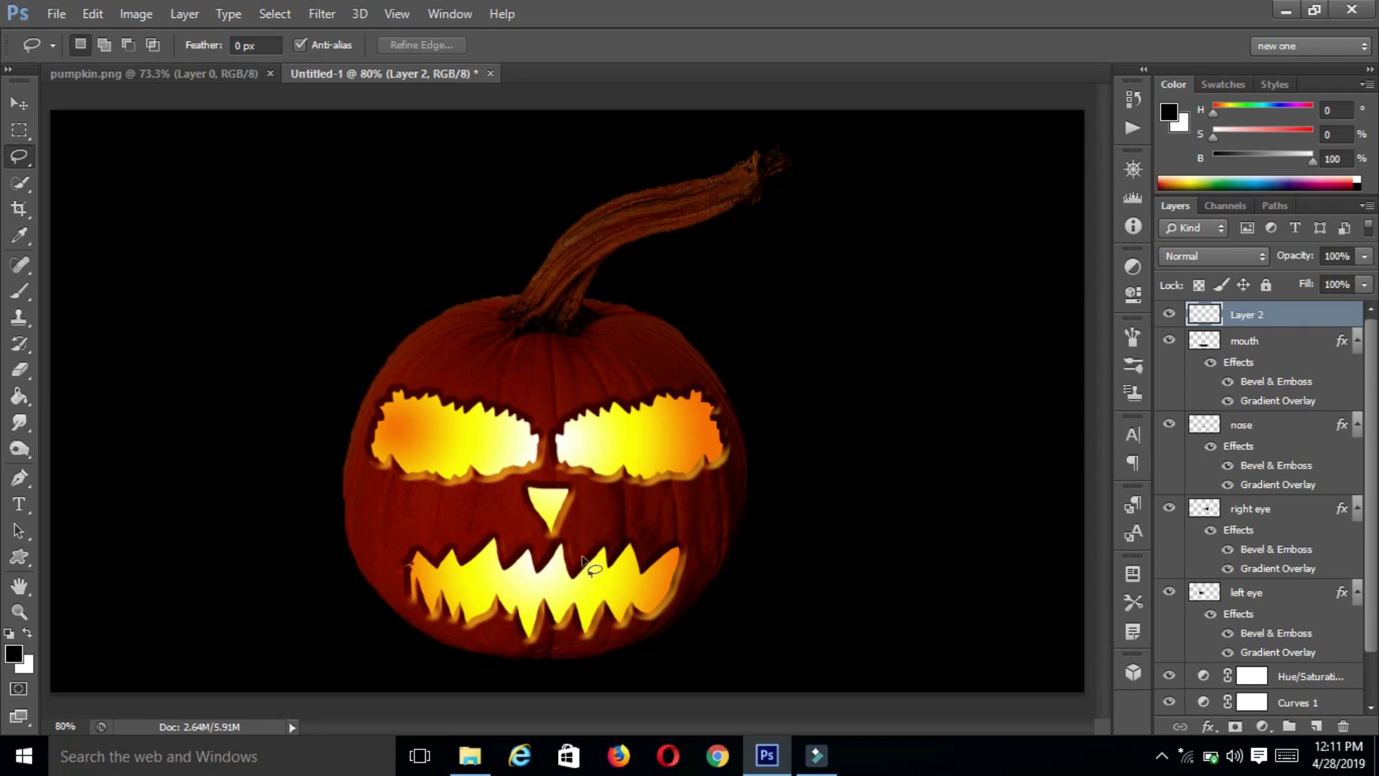
pyautogui.keyDown('ctrl'); pyautogui.click(1202, 343); pyautogui.keyUp('ctrl')
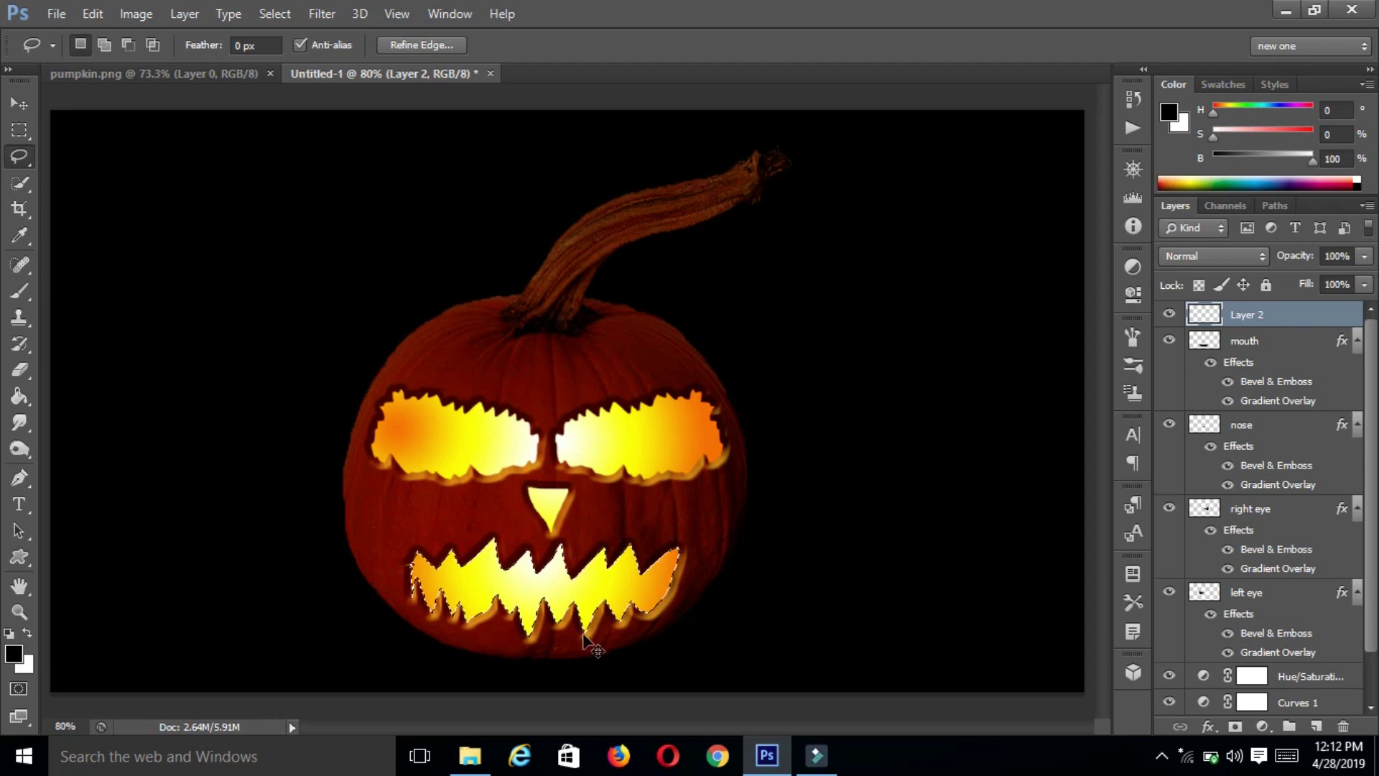
pyautogui.hotkey('ctrl', 'BackSpace')
pyautogui.hotkey('ctrl', 'd')
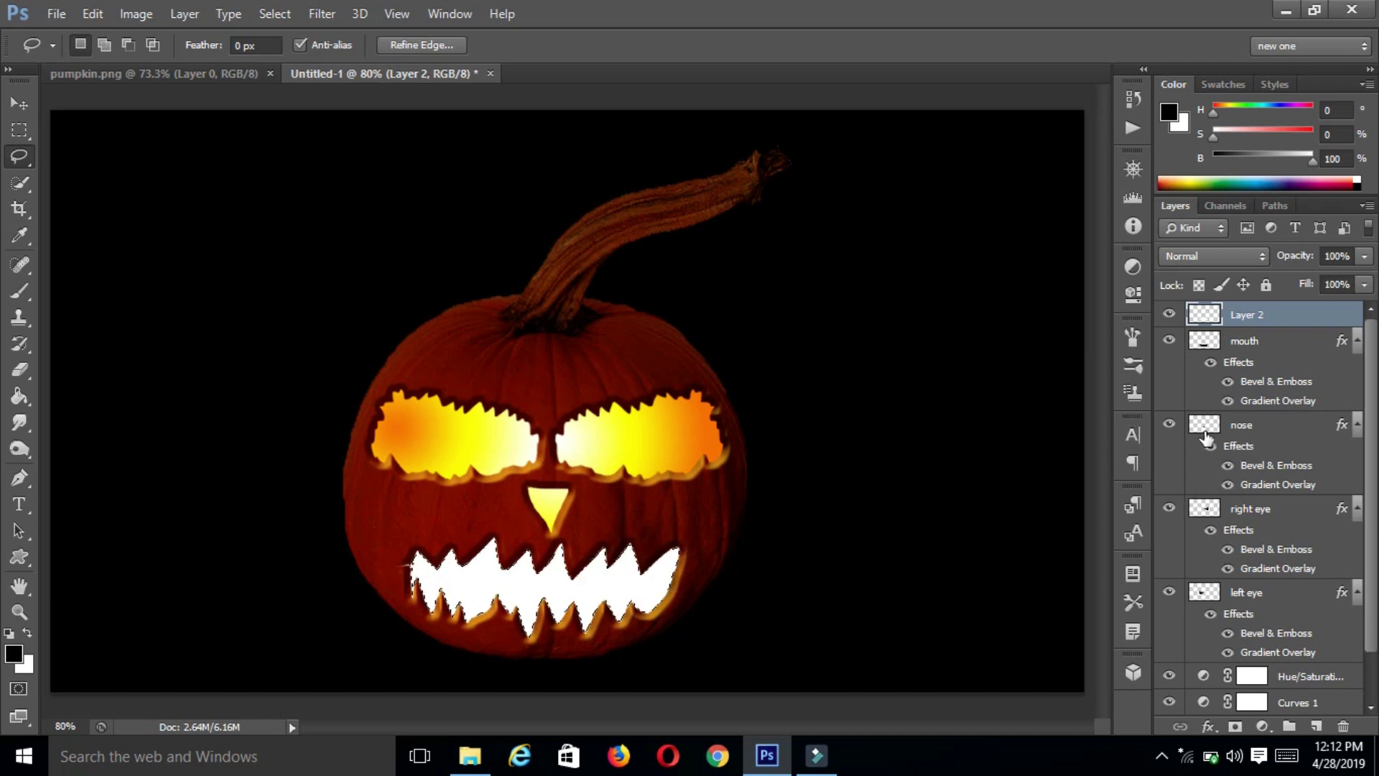
pyautogui.moveTo(1209, 444); pyautogui.dragTo(1213, 432)
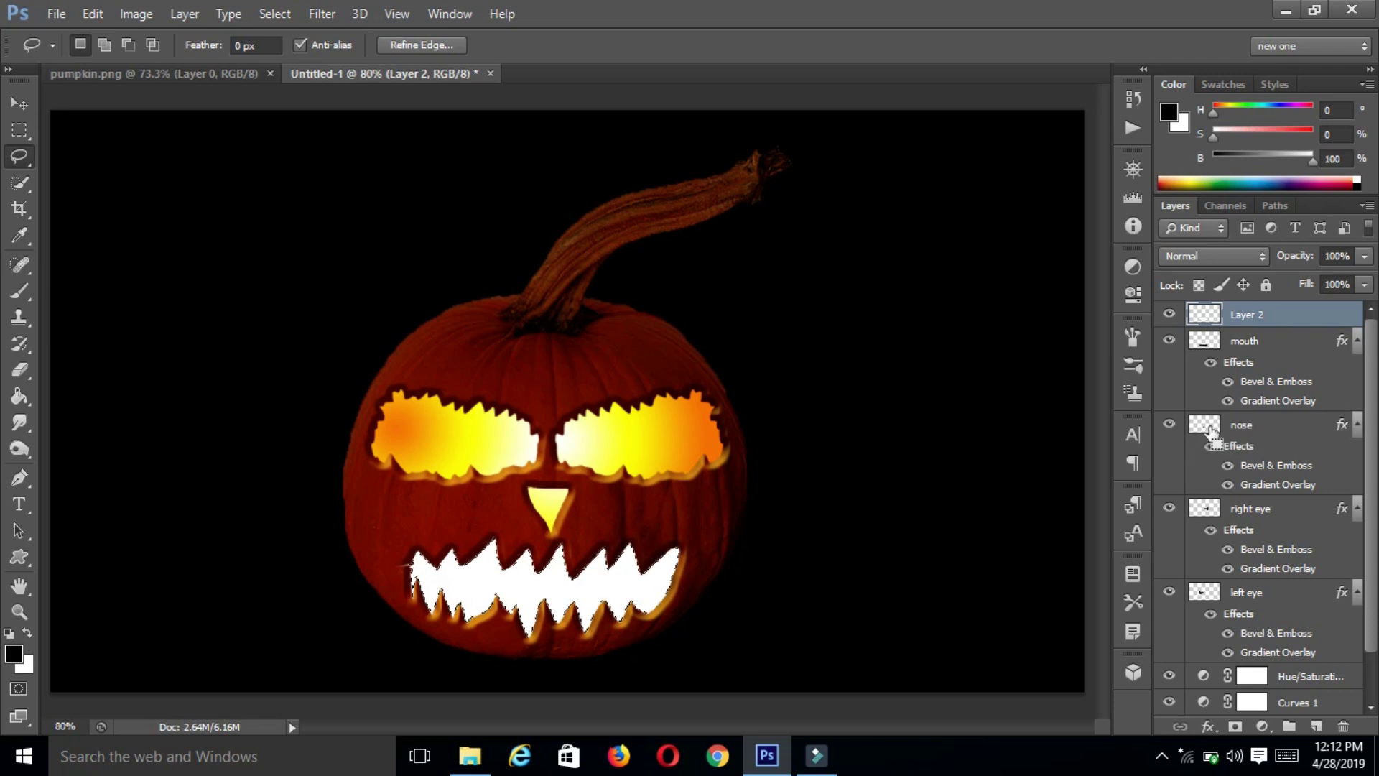
pyautogui.keyDown('ctrl'); pyautogui.click(1203, 425); pyautogui.keyUp('ctrl')
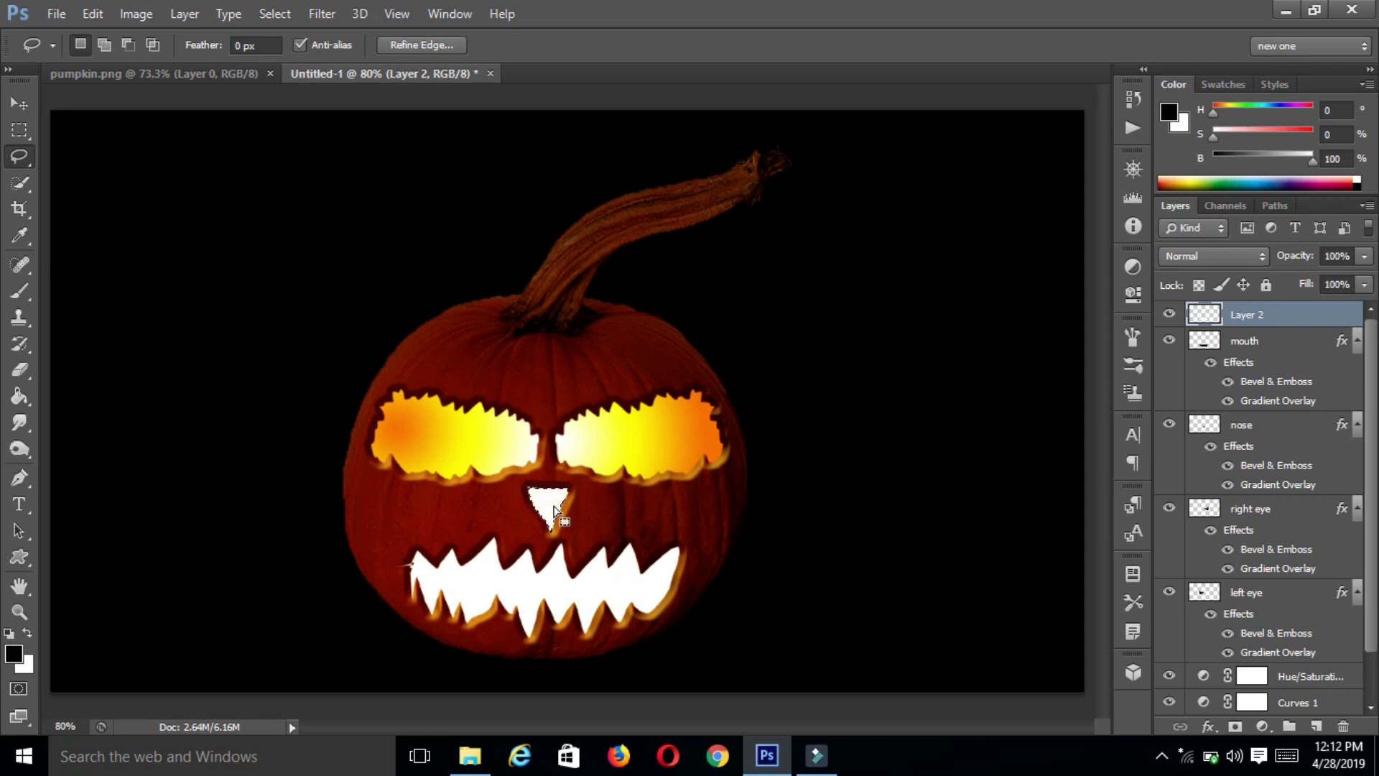
# - Fill the left eye solid white on Layer 2, replacing its yellow gradient, and deselect
pyautogui.keyDown('ctrl'); pyautogui.click(1200, 510); pyautogui.keyUp('ctrl')
pyautogui.hotkey('ctrl', 'BackSpace')
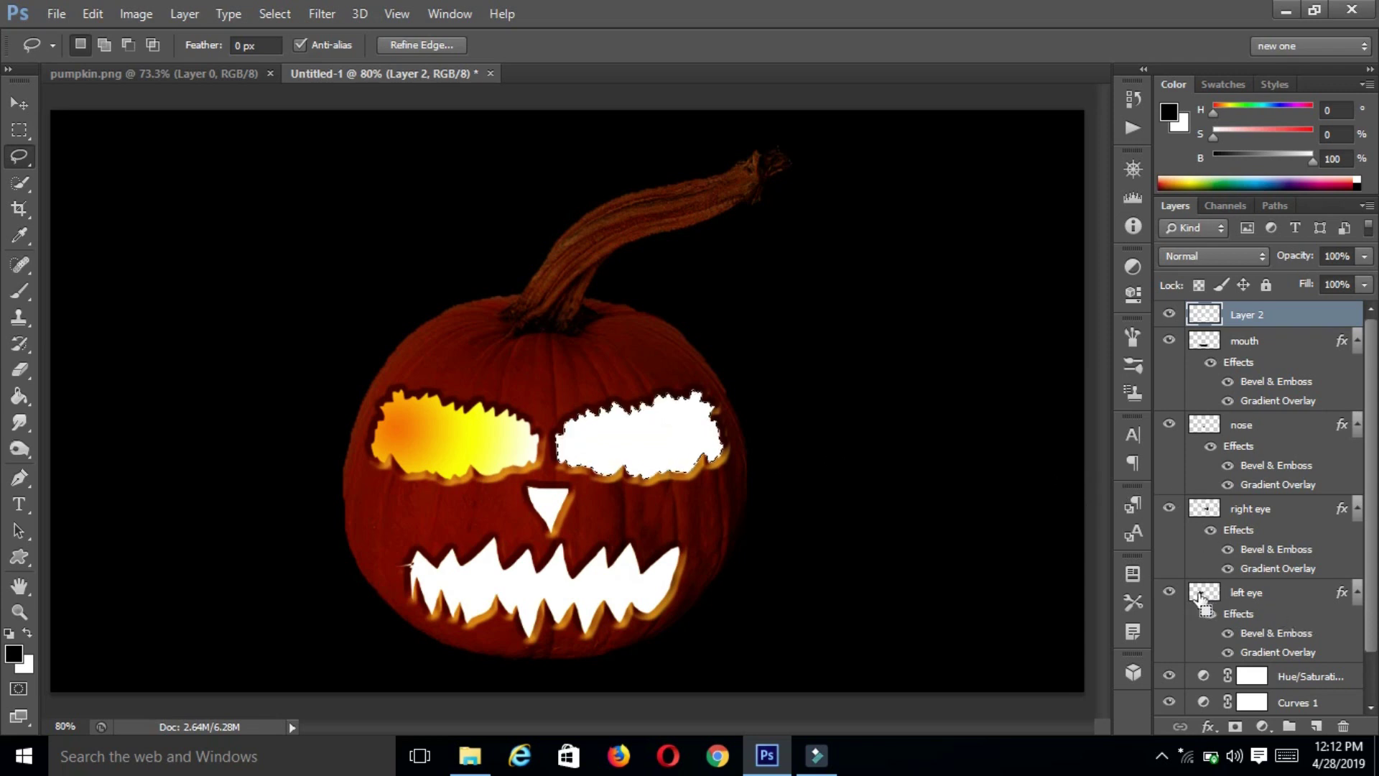
pyautogui.keyDown('ctrl'); pyautogui.click(1201, 593); pyautogui.keyUp('ctrl')
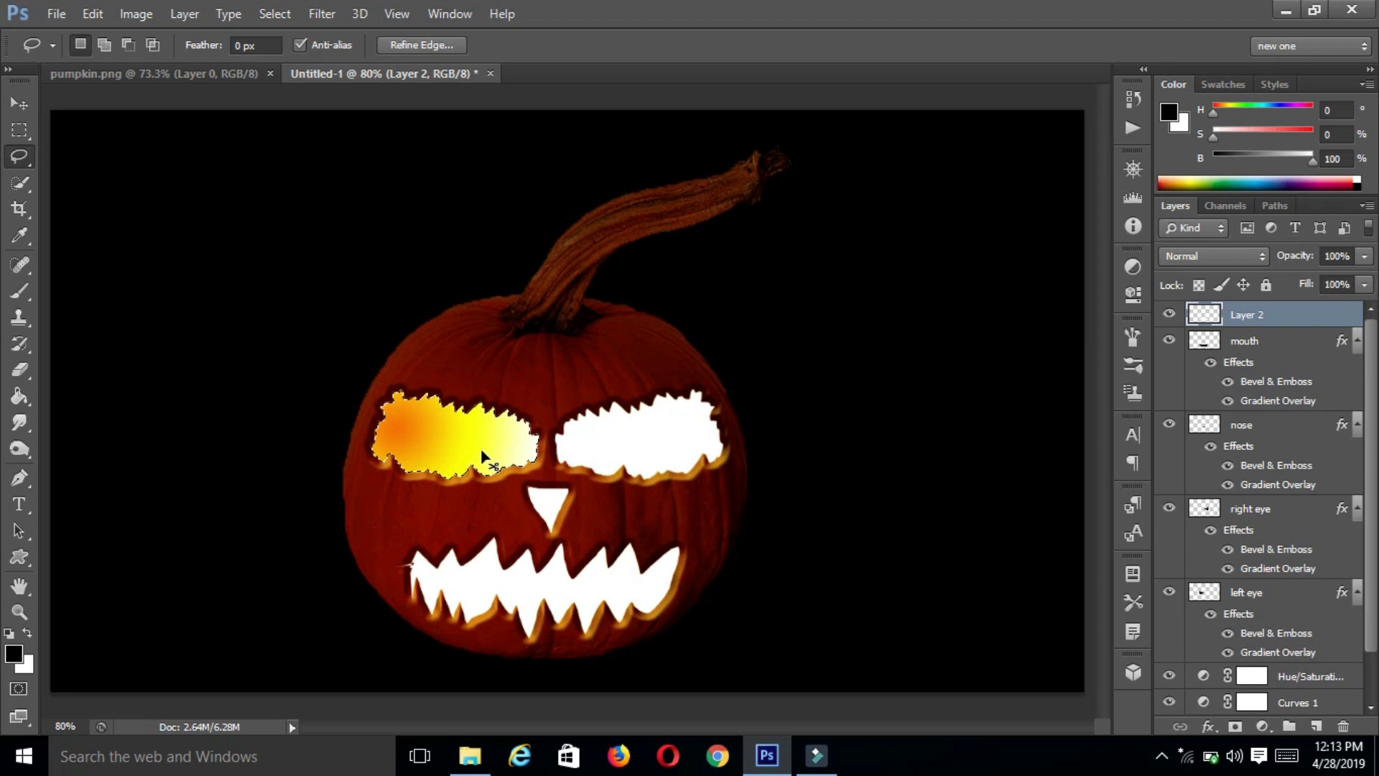
pyautogui.hotkey('ctrl', 'z')
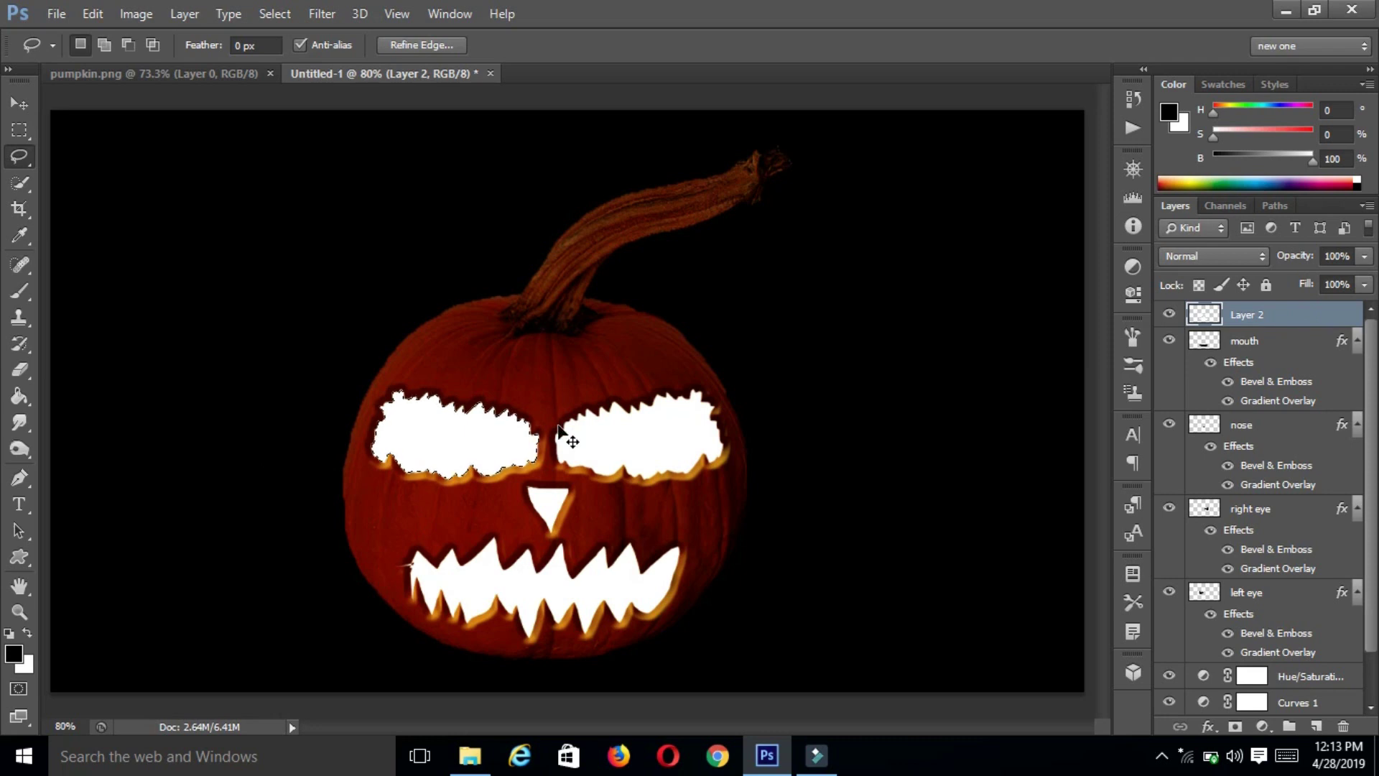
pyautogui.hotkey('ctrl', 'd')
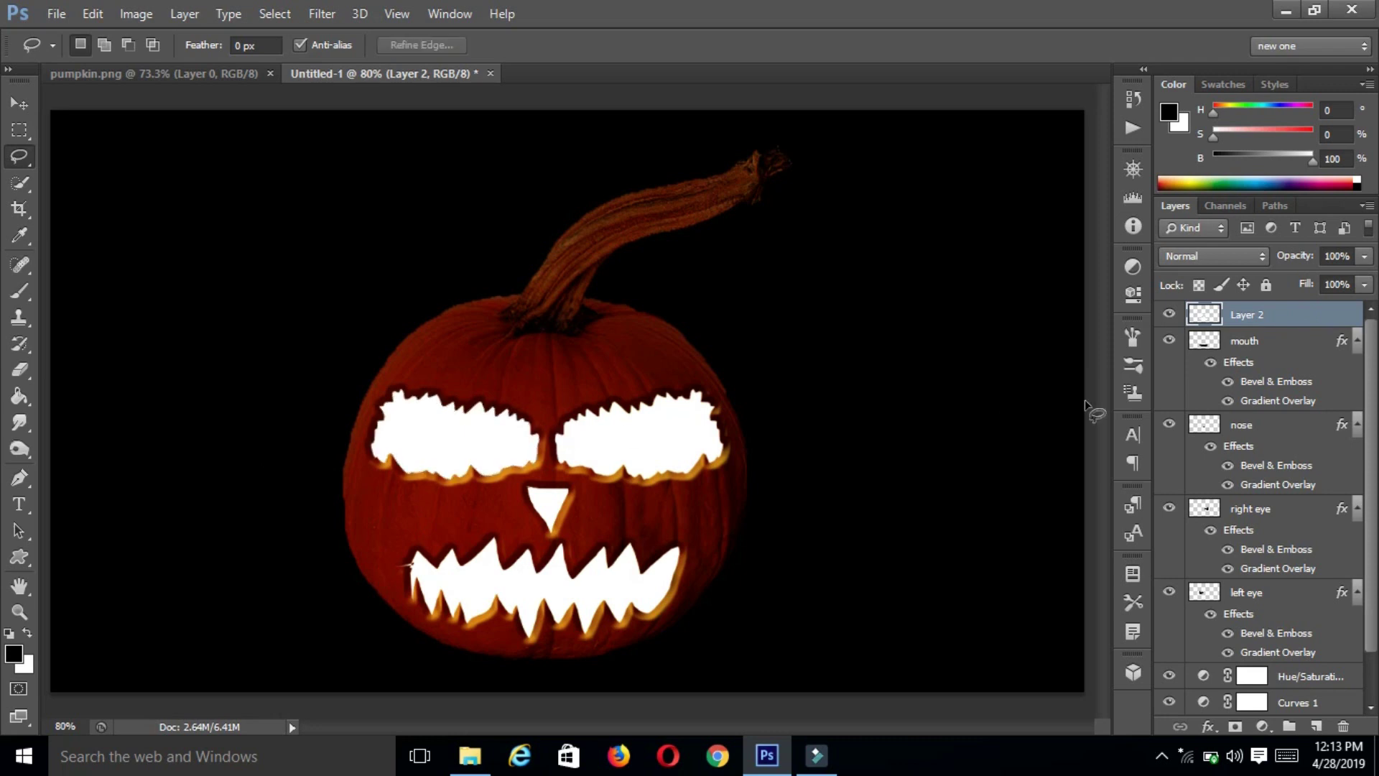
# - Apply a centered Radial Blur to Layer 2 with Amount 100 and the Zoom method
pyautogui.click(1169, 314)
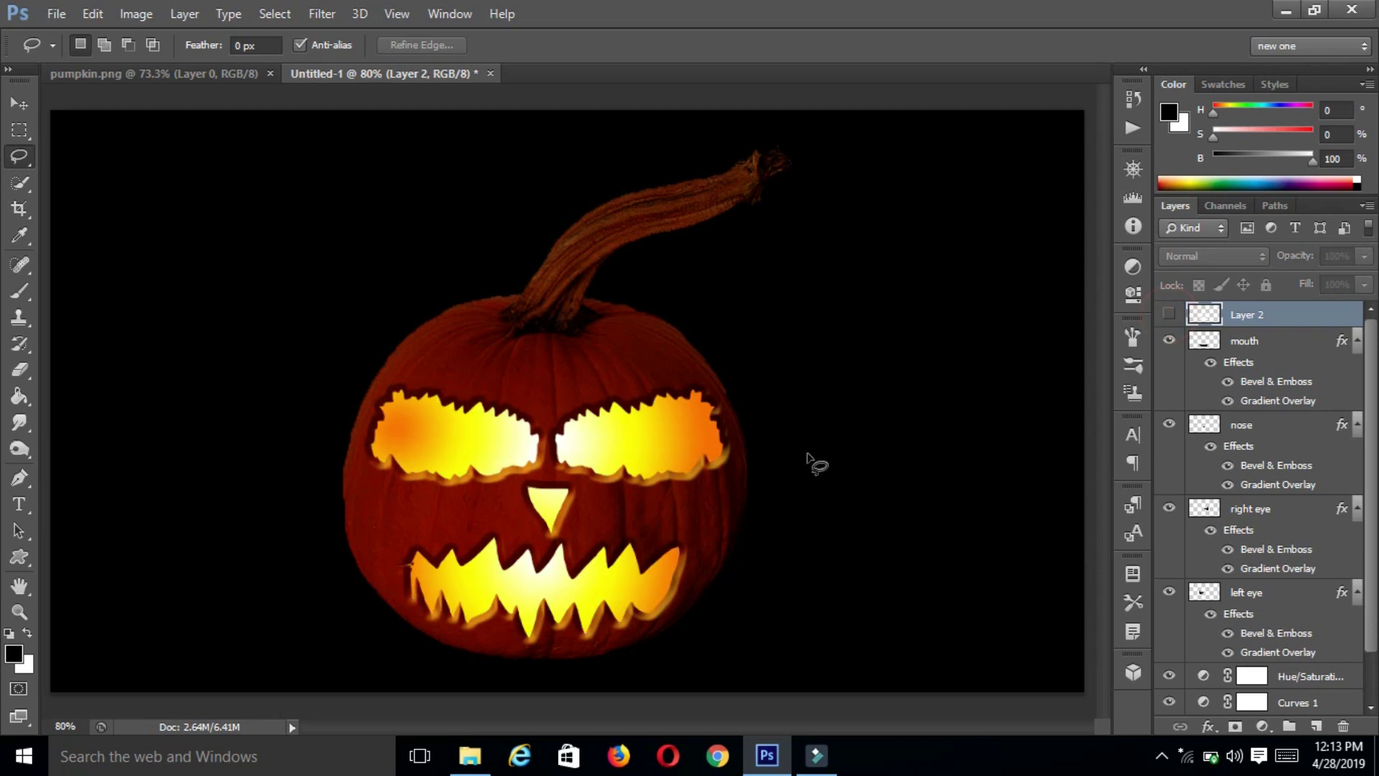
pyautogui.click(1169, 316)
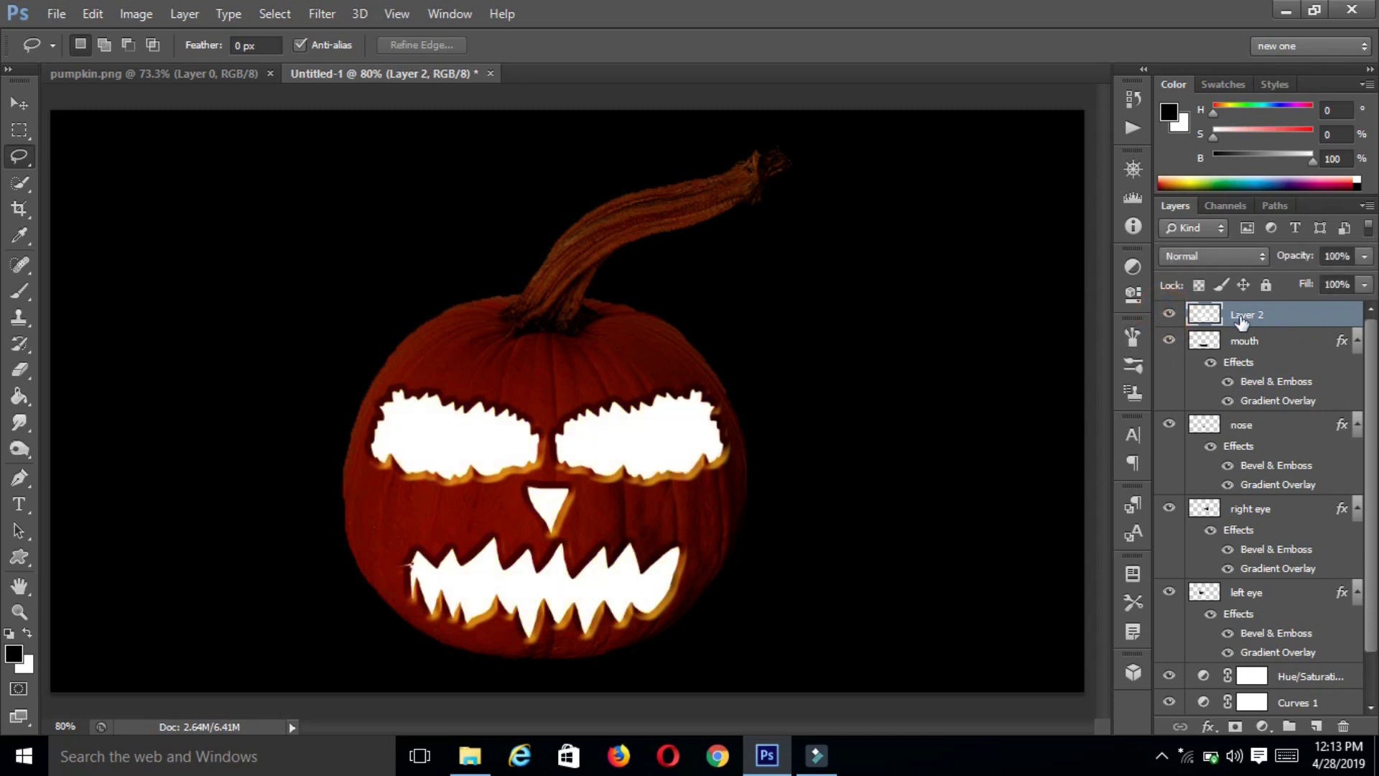
pyautogui.click(321, 16)
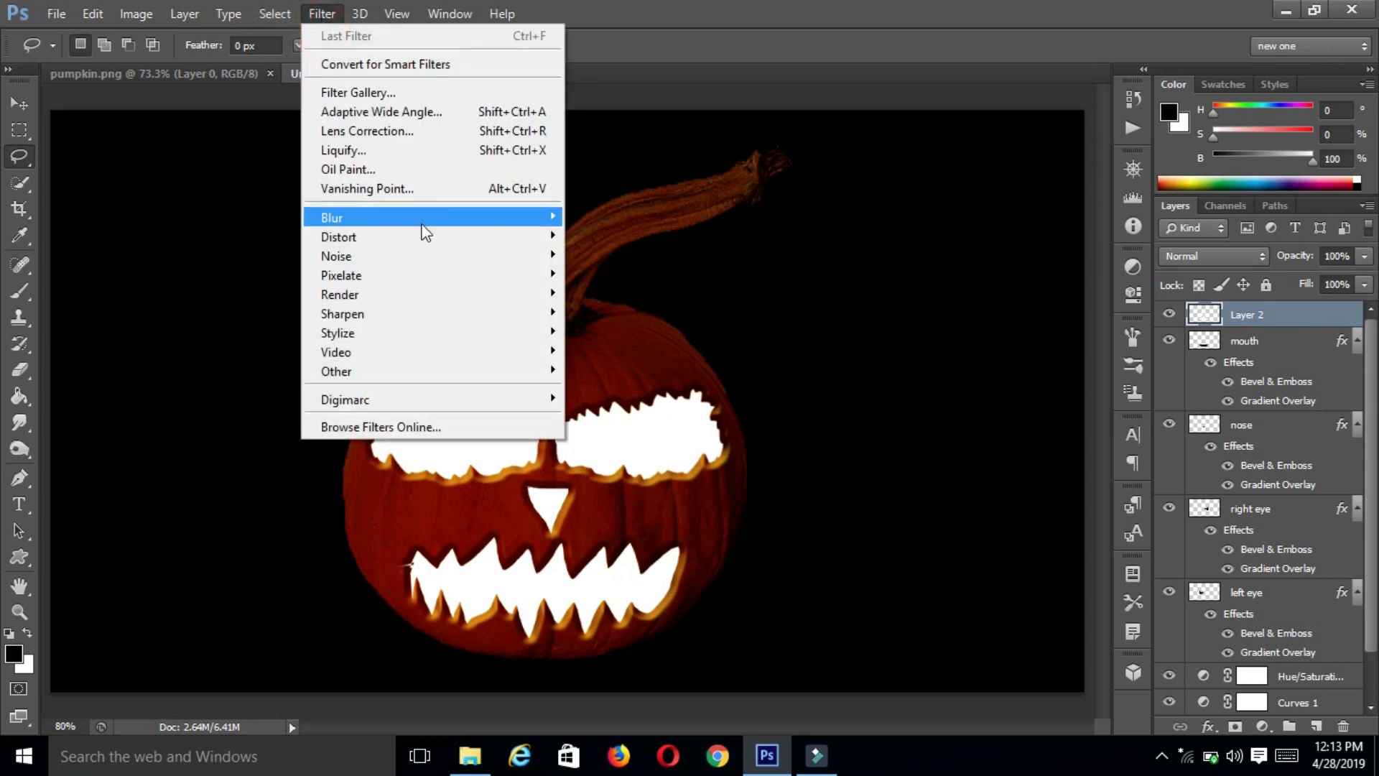
pyautogui.moveTo(431, 217)
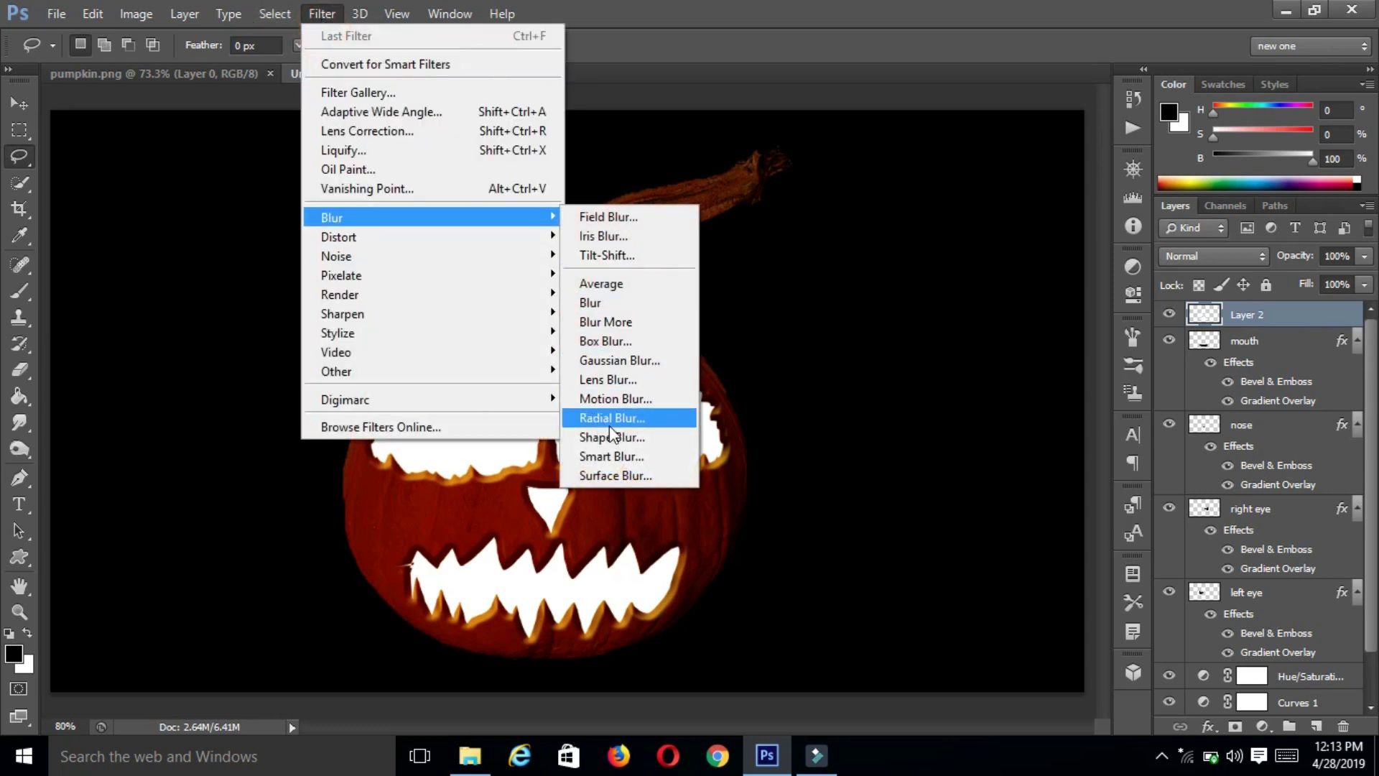
pyautogui.click(639, 419)
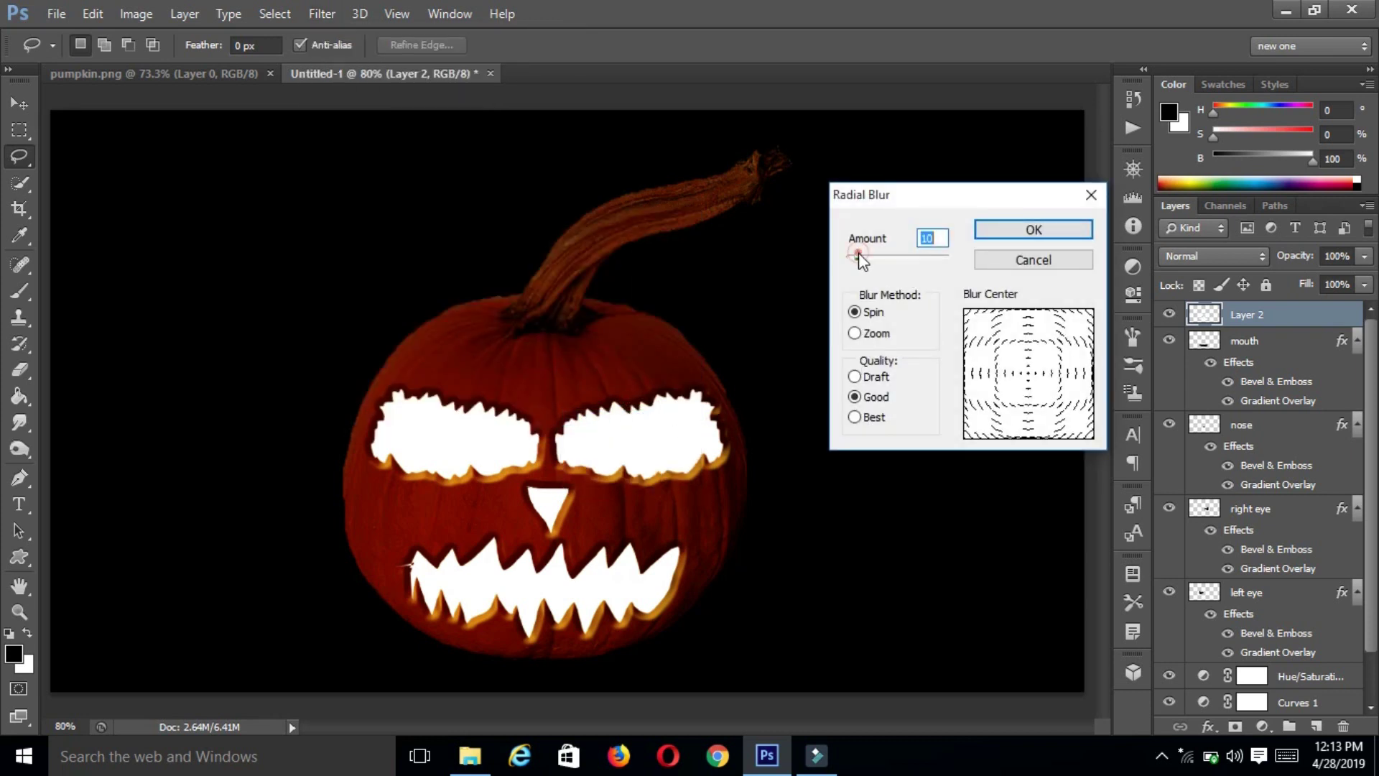
pyautogui.moveTo(858, 256); pyautogui.dragTo(996, 262)
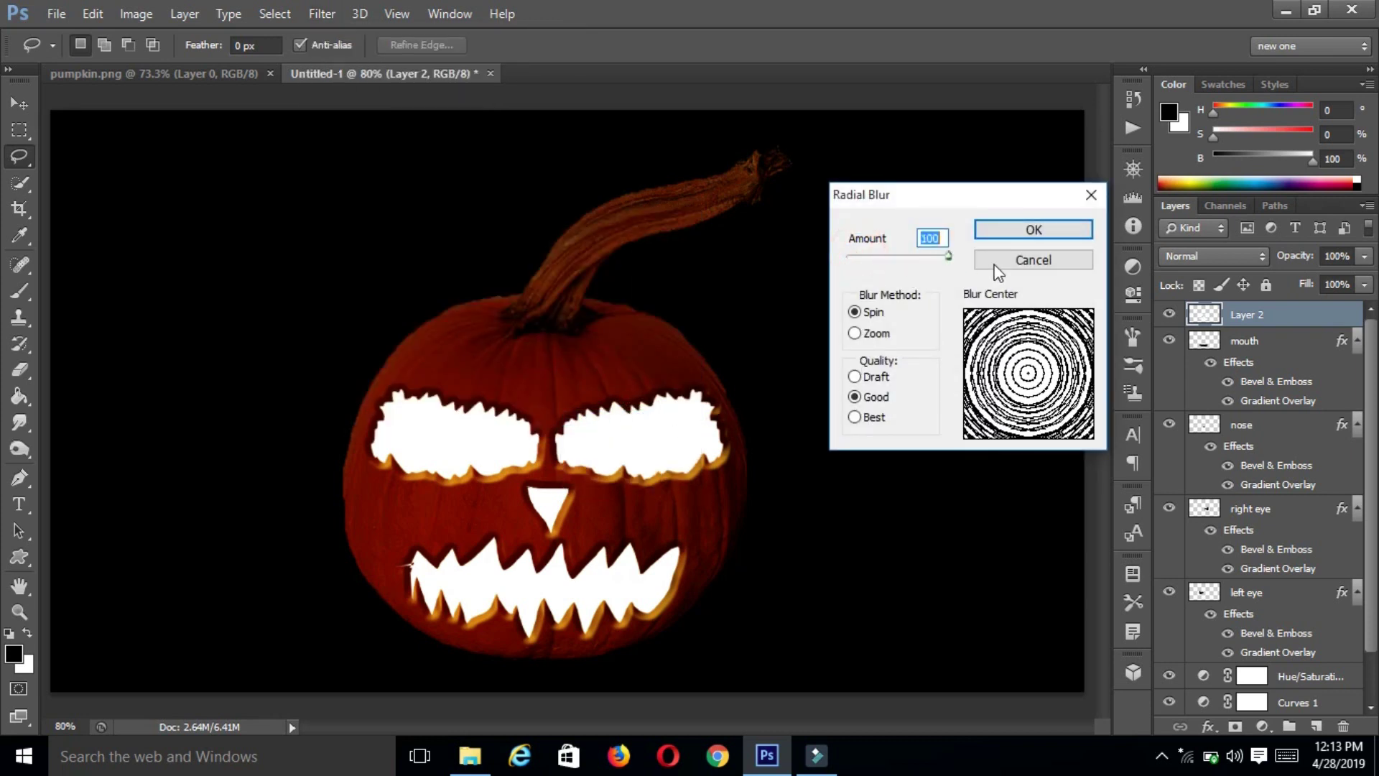
pyautogui.click(856, 334)
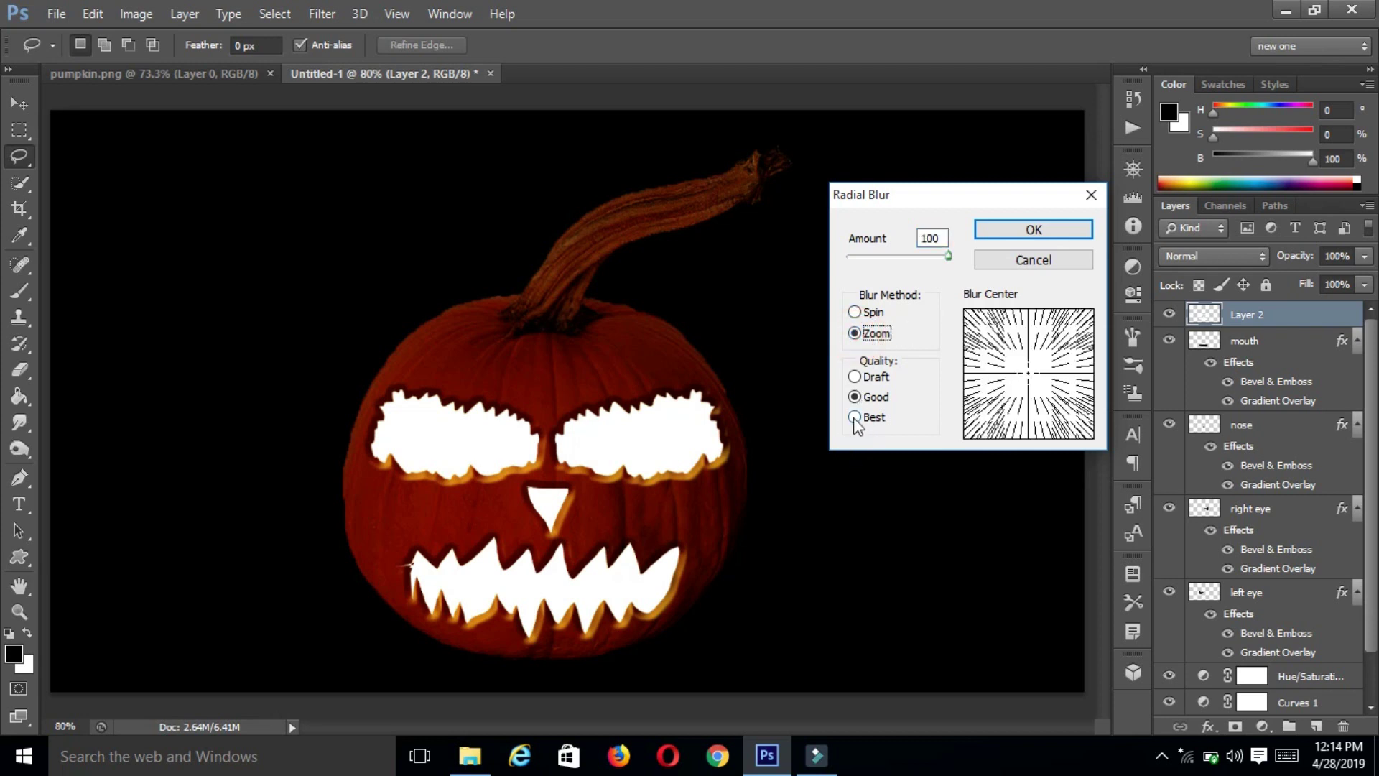
pyautogui.click(1028, 375)
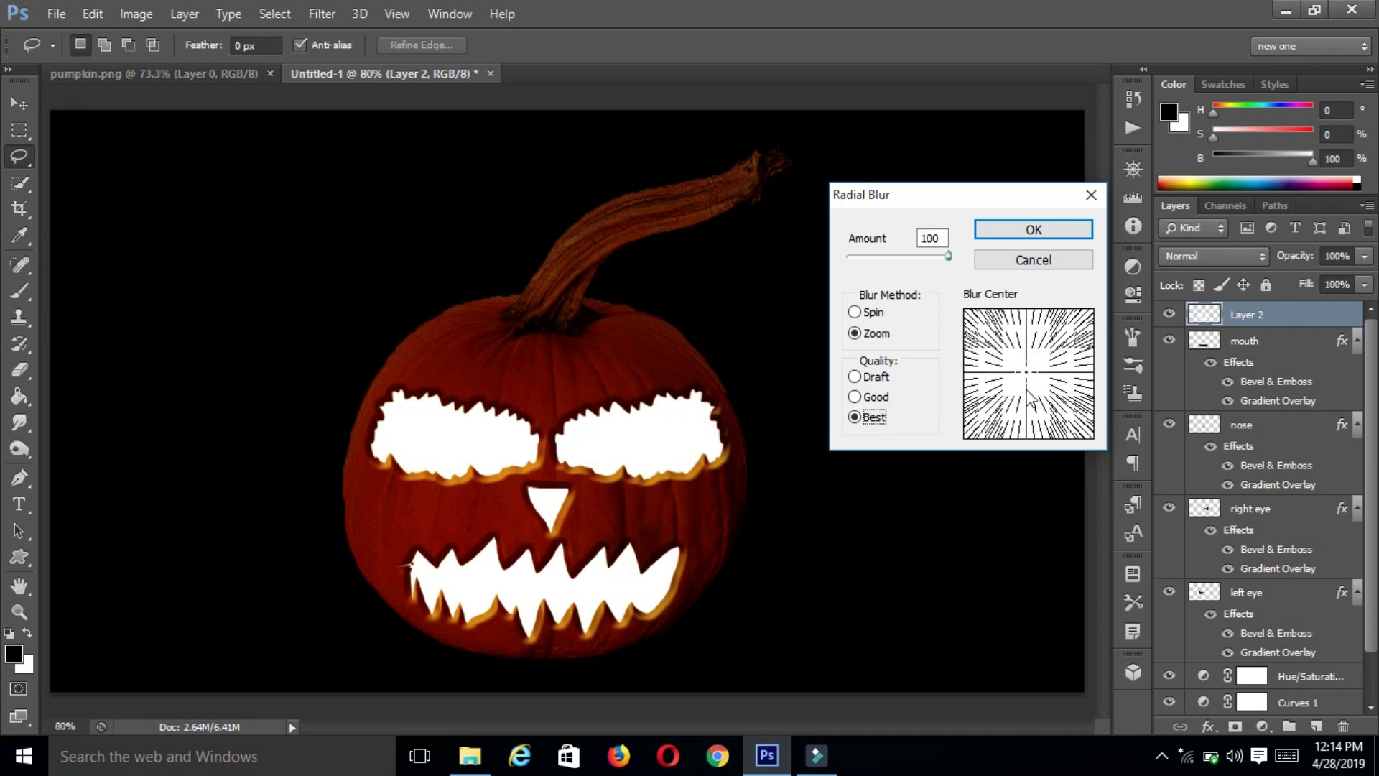
pyautogui.click(1034, 229)
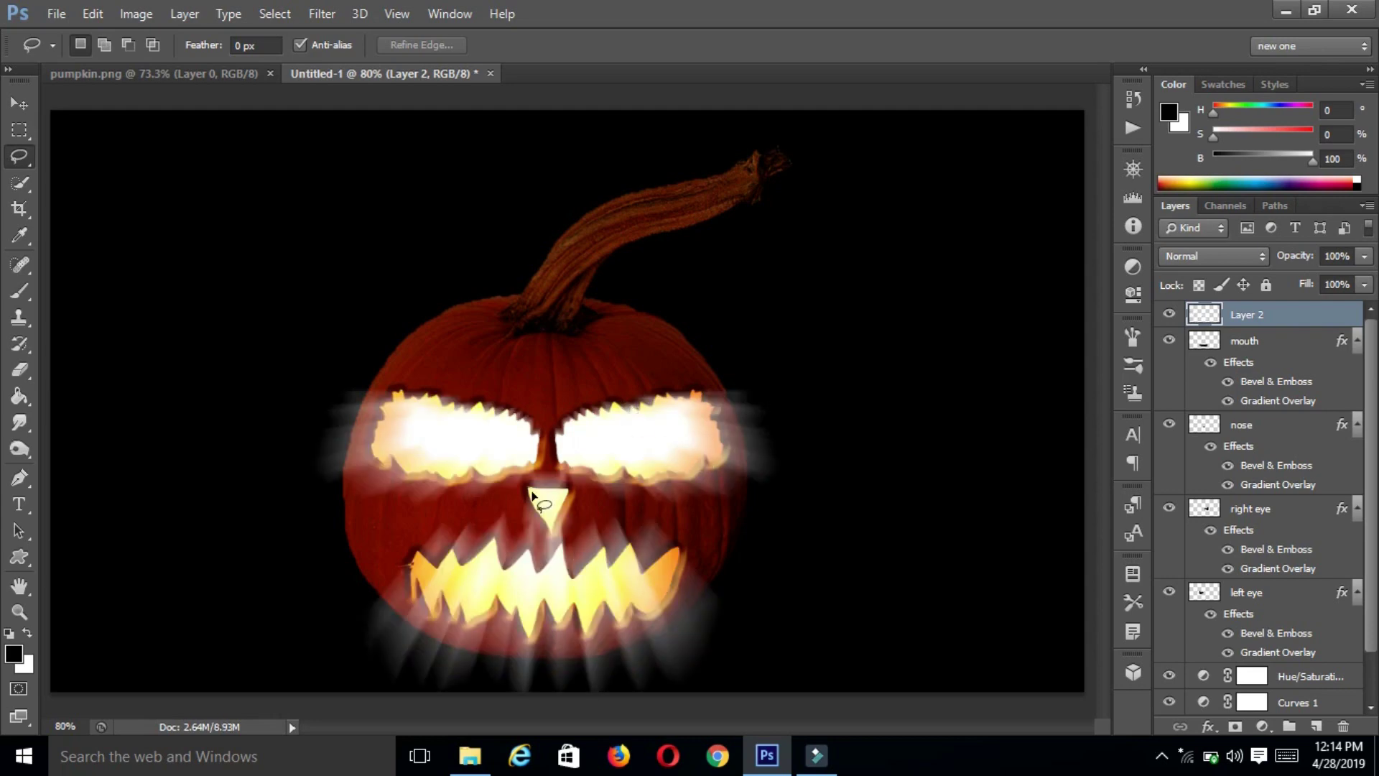
# - Give Layer 2 a yellow #fffc00 Color Overlay layer style
pyautogui.rightClick(1251, 321)
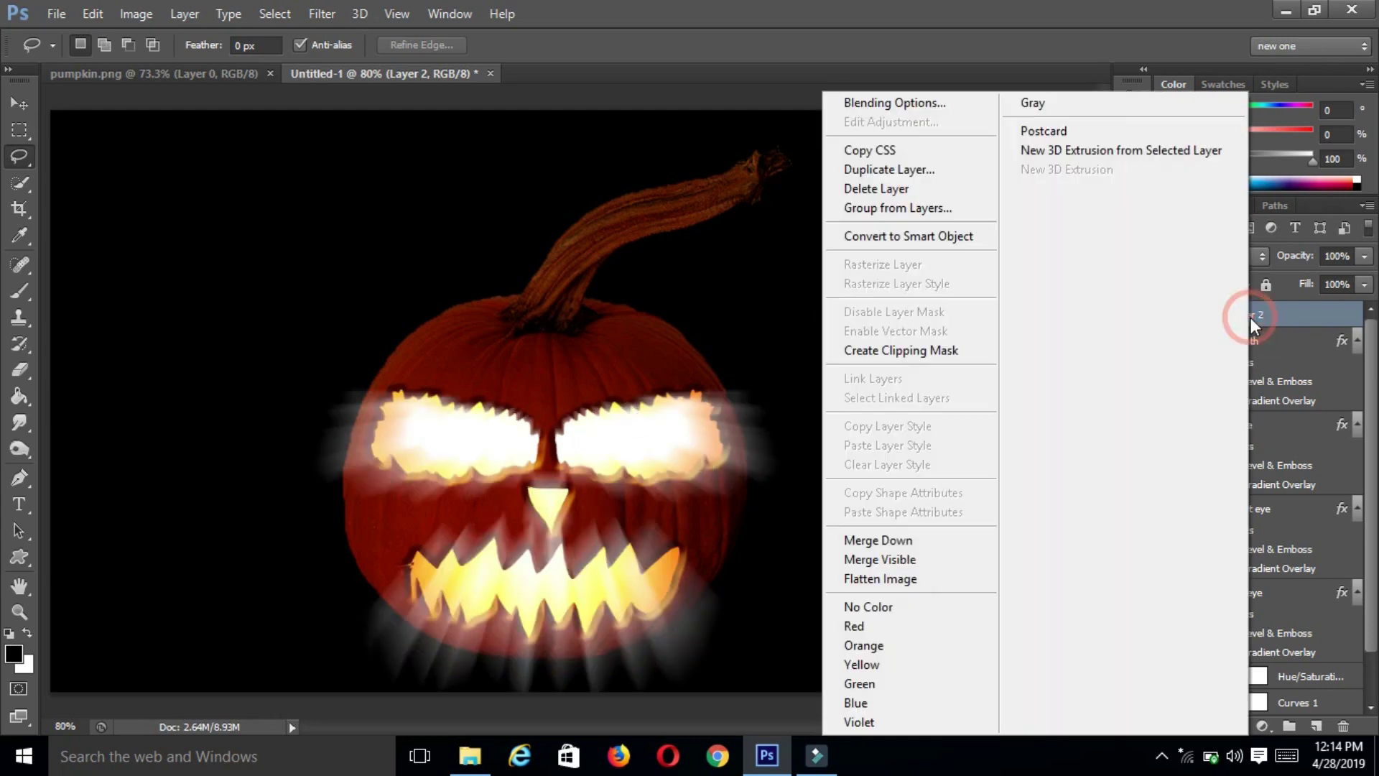
pyautogui.click(929, 102)
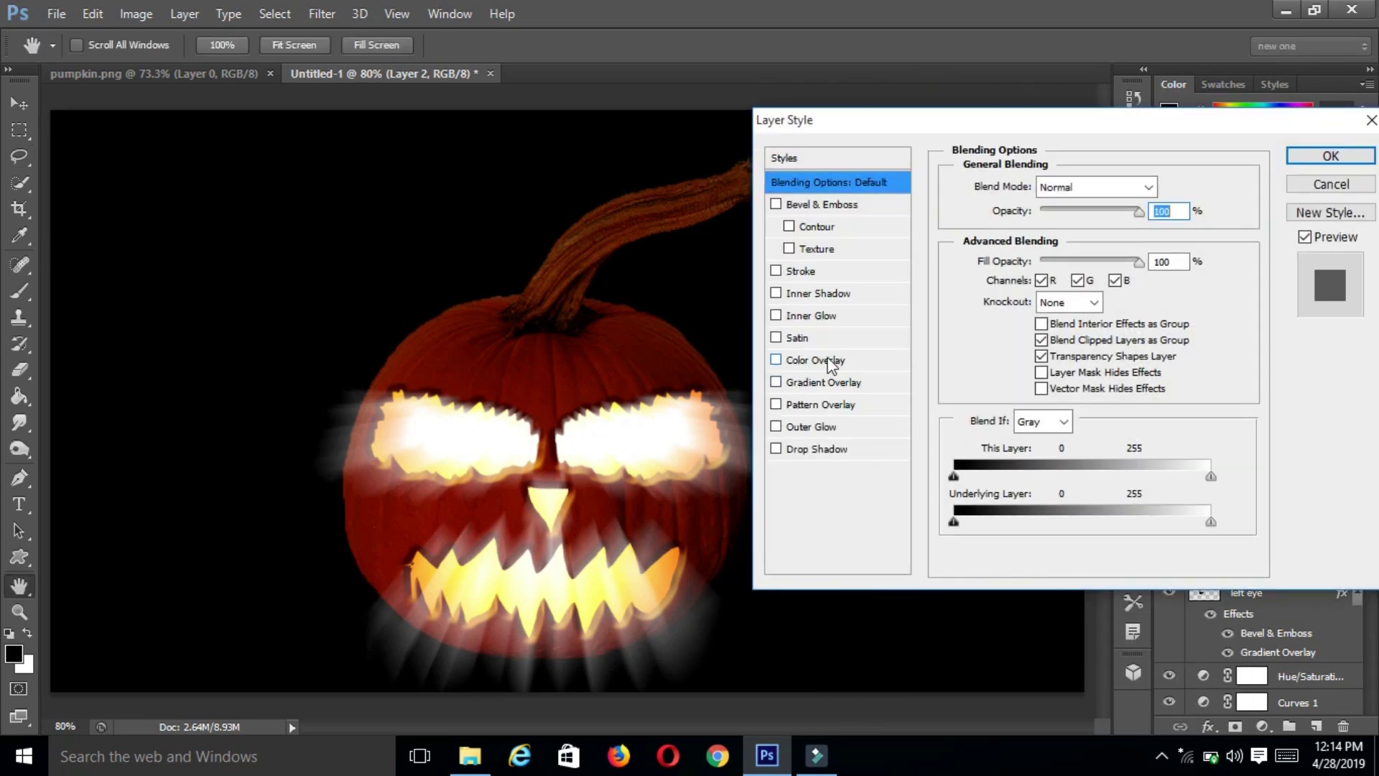
pyautogui.click(828, 361)
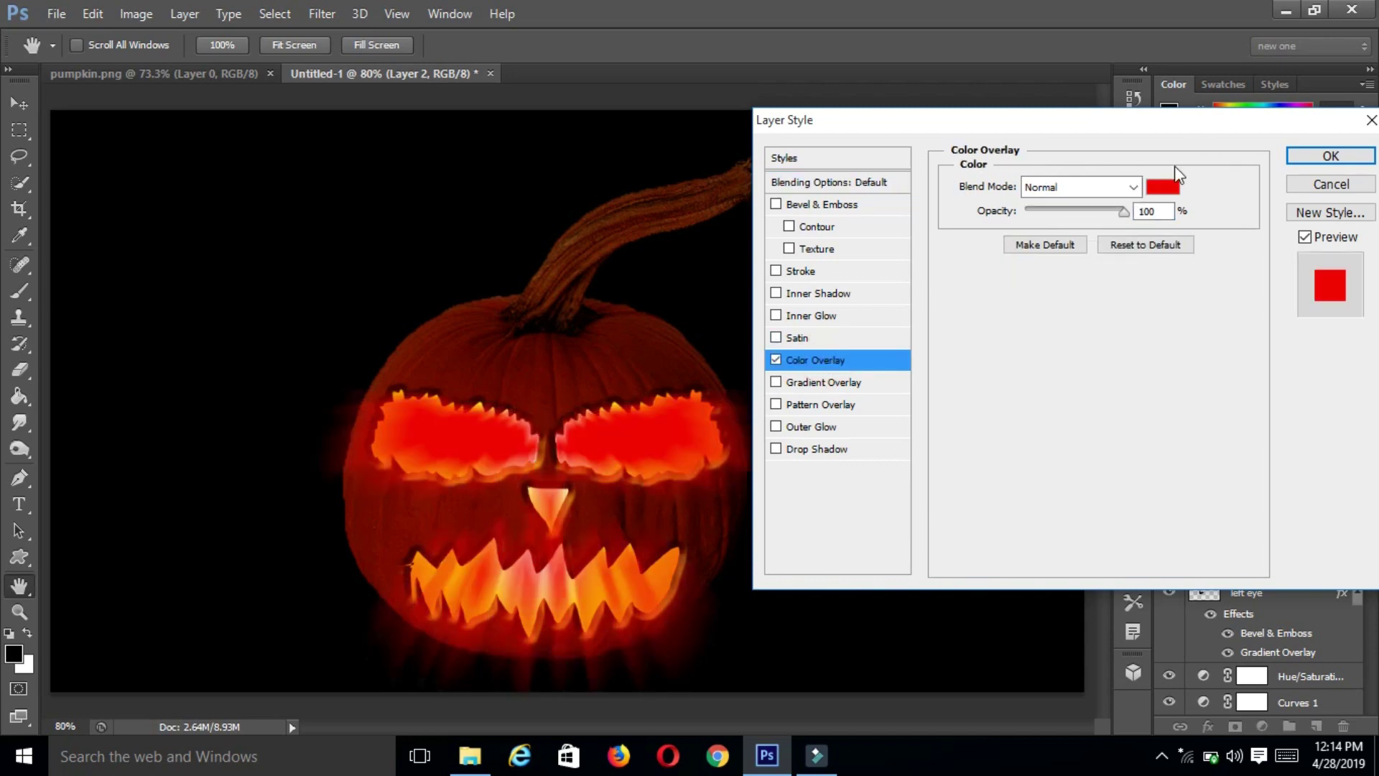
pyautogui.click(1162, 189)
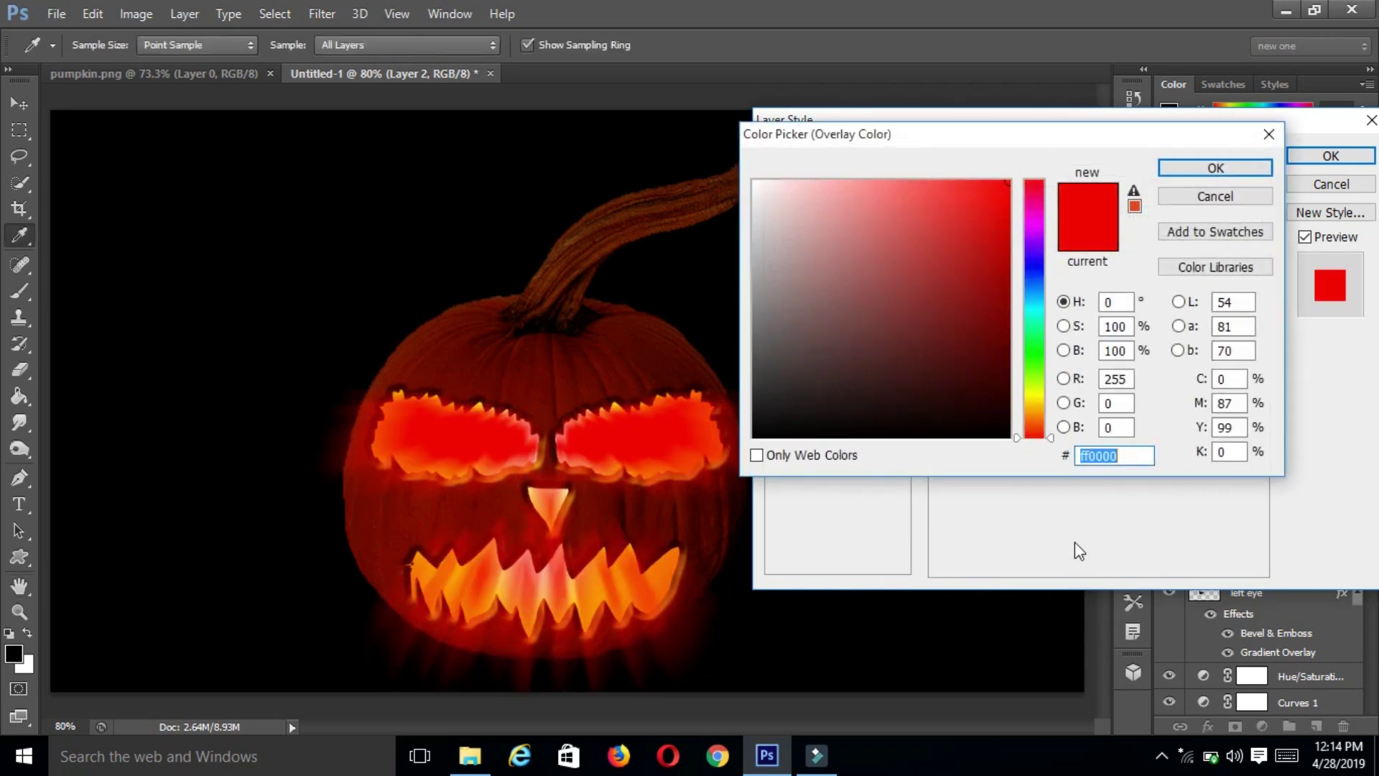
pyautogui.click(1033, 395)
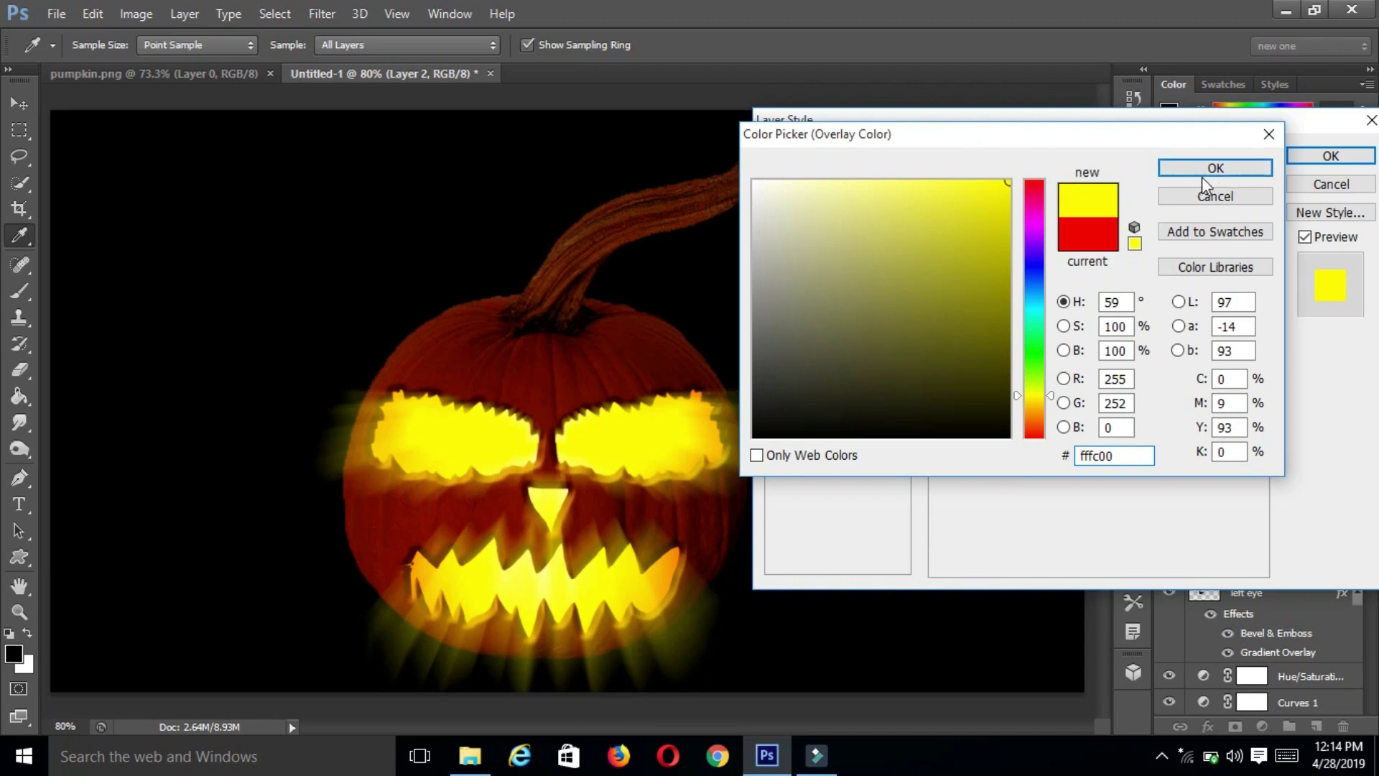
pyautogui.click(1221, 169)
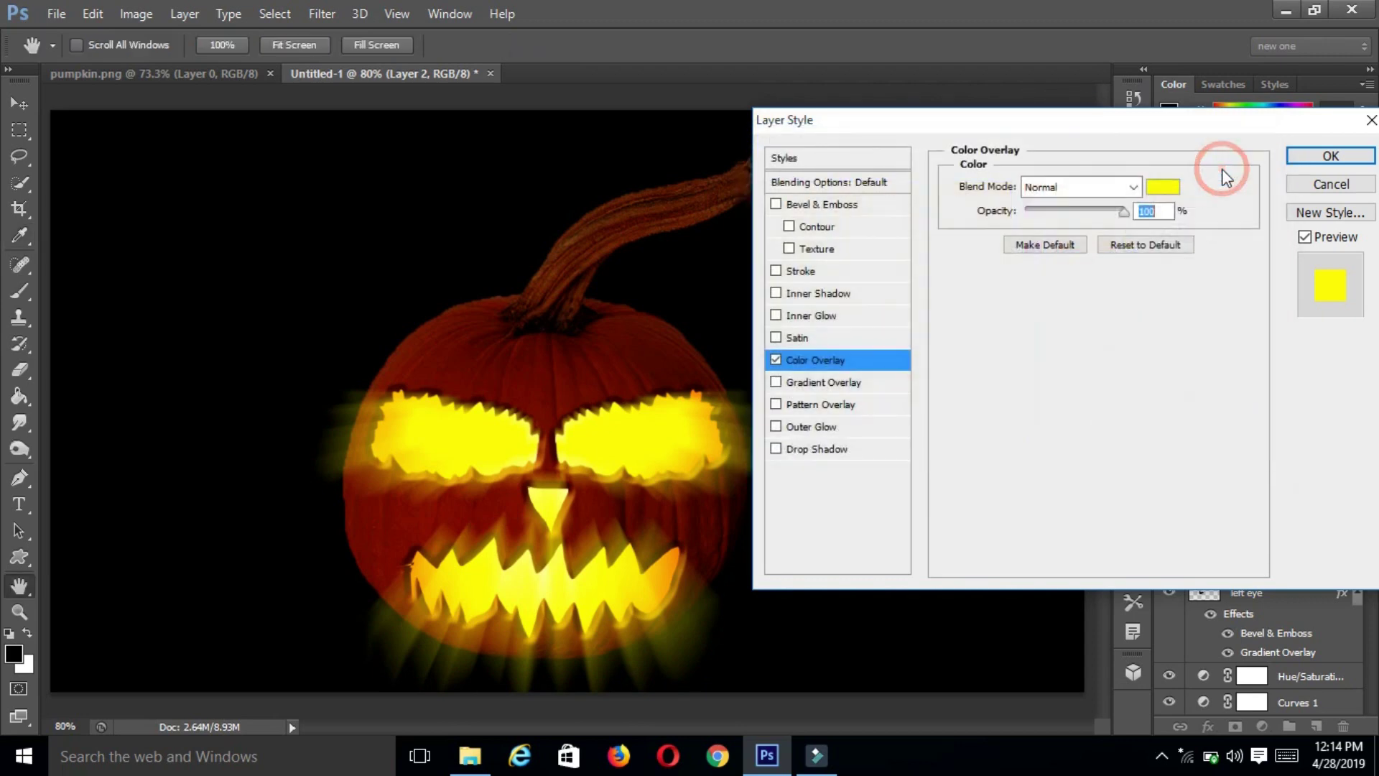
pyautogui.click(1331, 156)
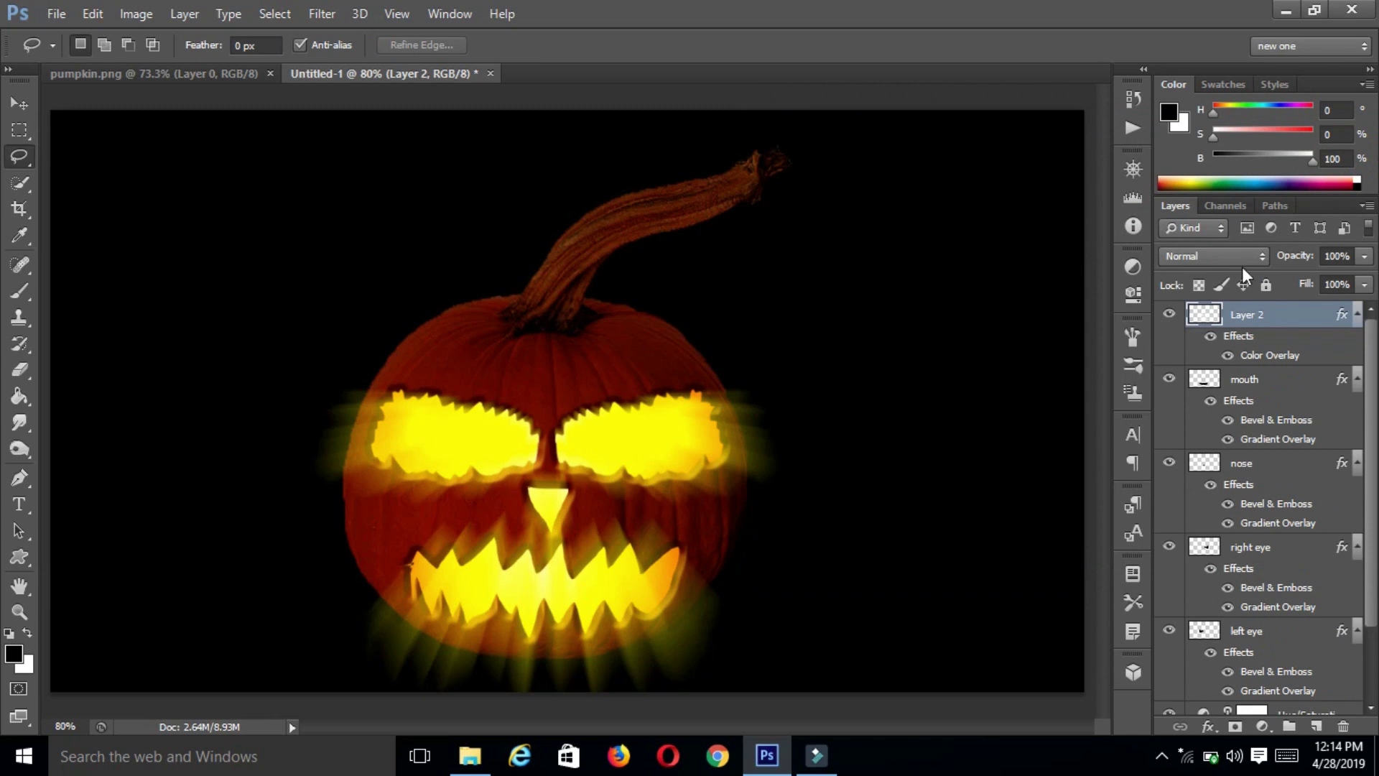
pyautogui.click(1232, 256)
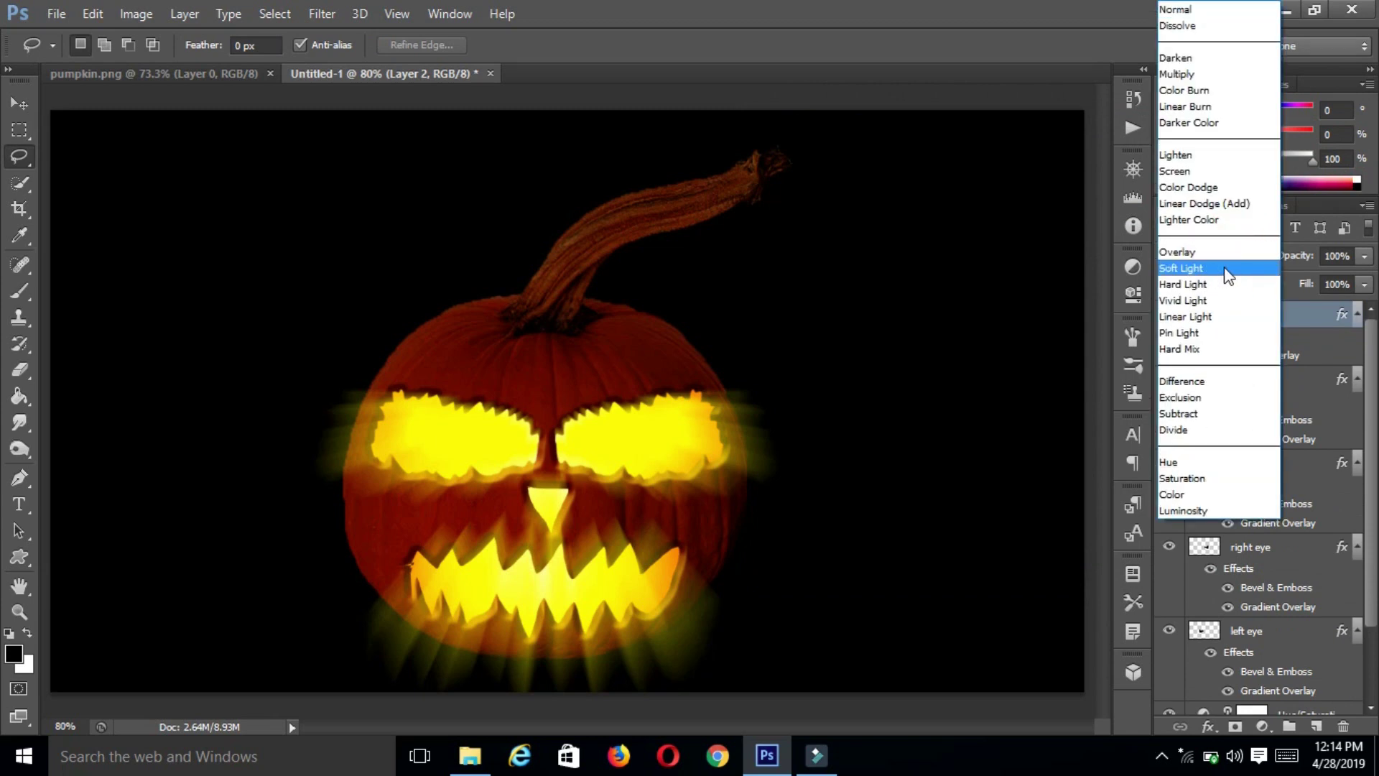
# - Set Layer 2 to Soft Light blending at 50% opacity and add a white layer mask
pyautogui.click(1225, 271)
pyautogui.doubleClick(1336, 256)
pyautogui.write('50')
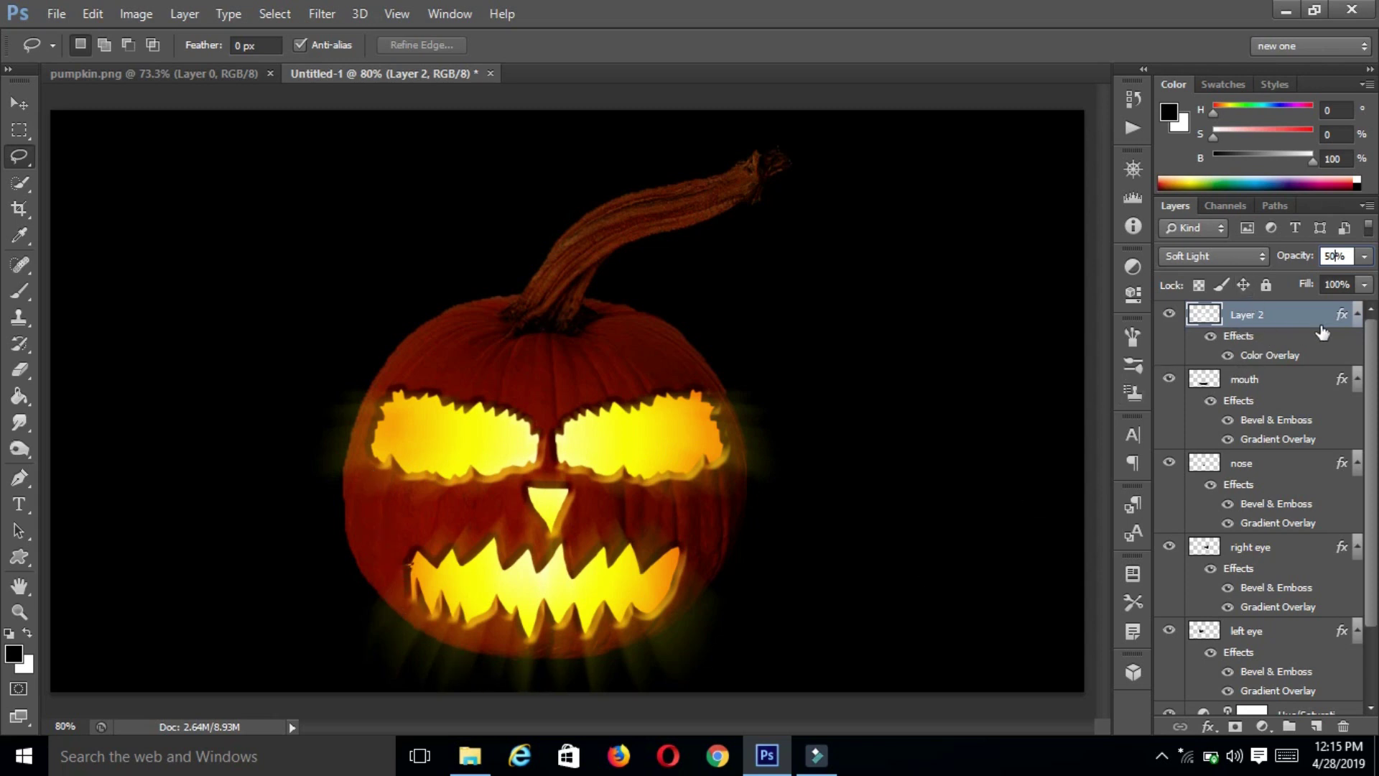
pyautogui.click(1234, 727)
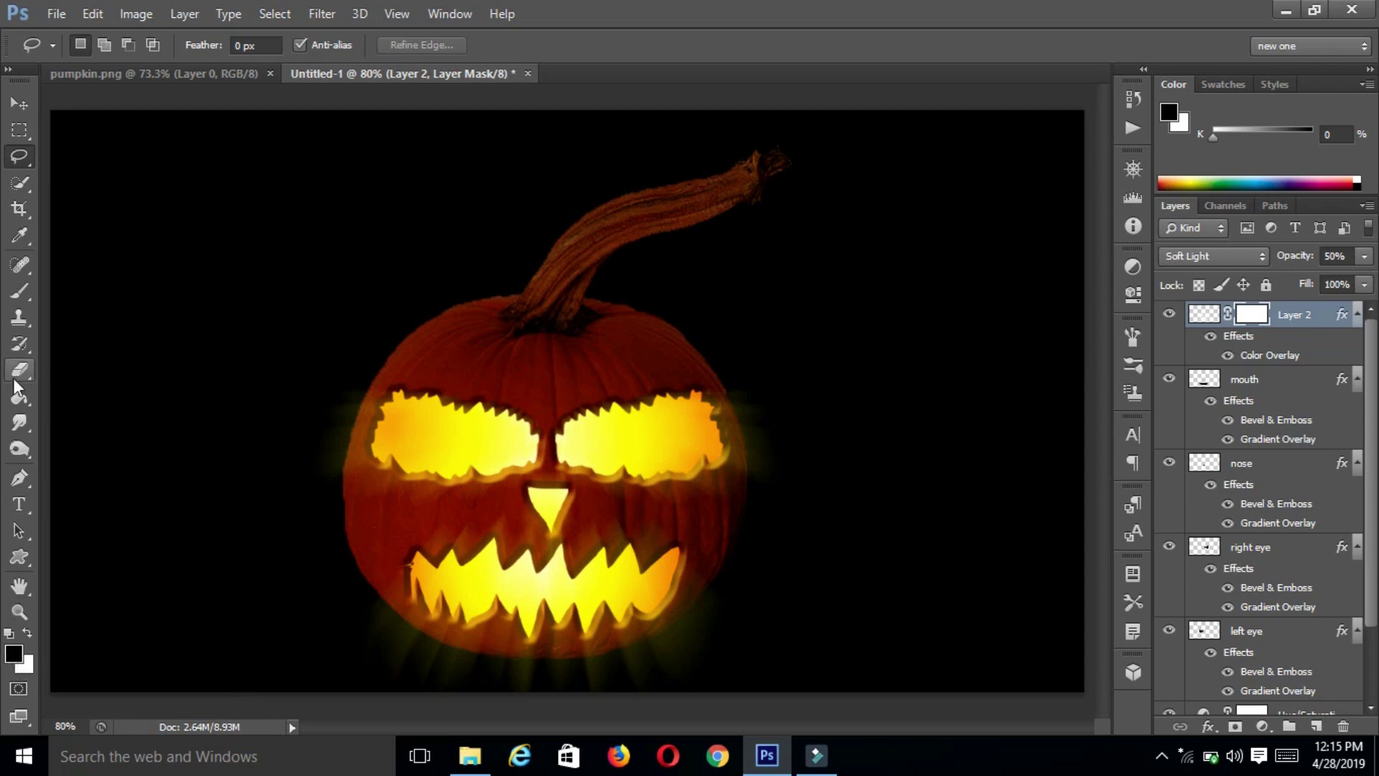
# - Choose the Brush tool with a Soft Round 40 px brush at 50% opacity
pyautogui.click(27, 290)
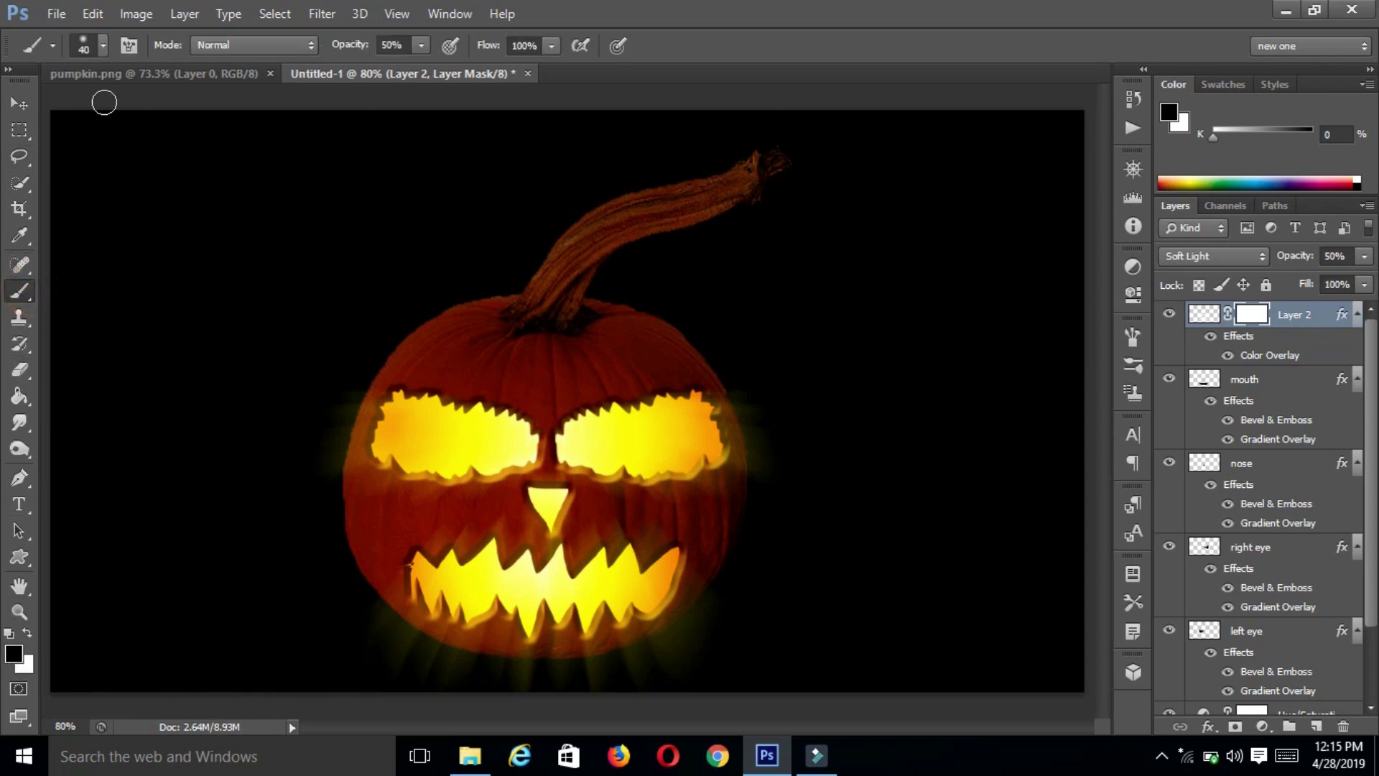
pyautogui.click(105, 46)
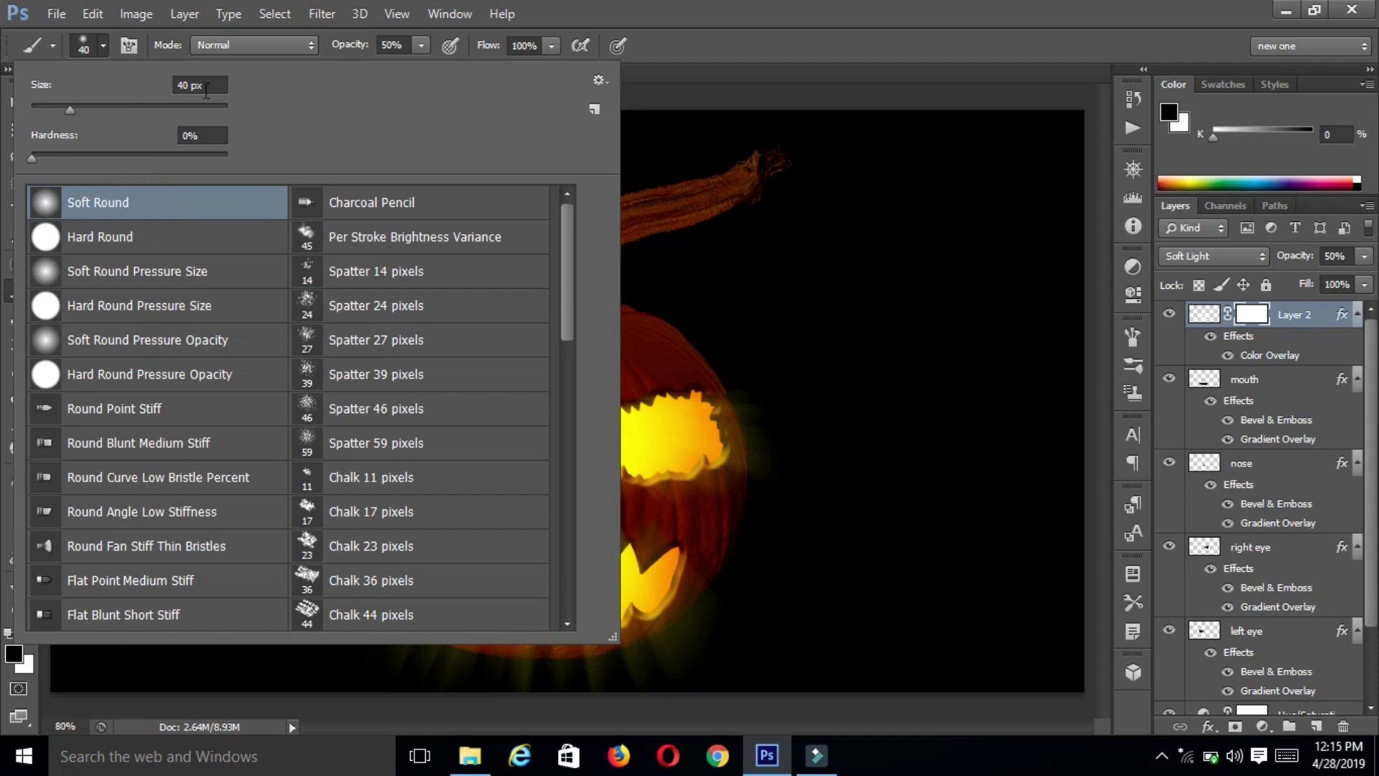
pyautogui.click(102, 42)
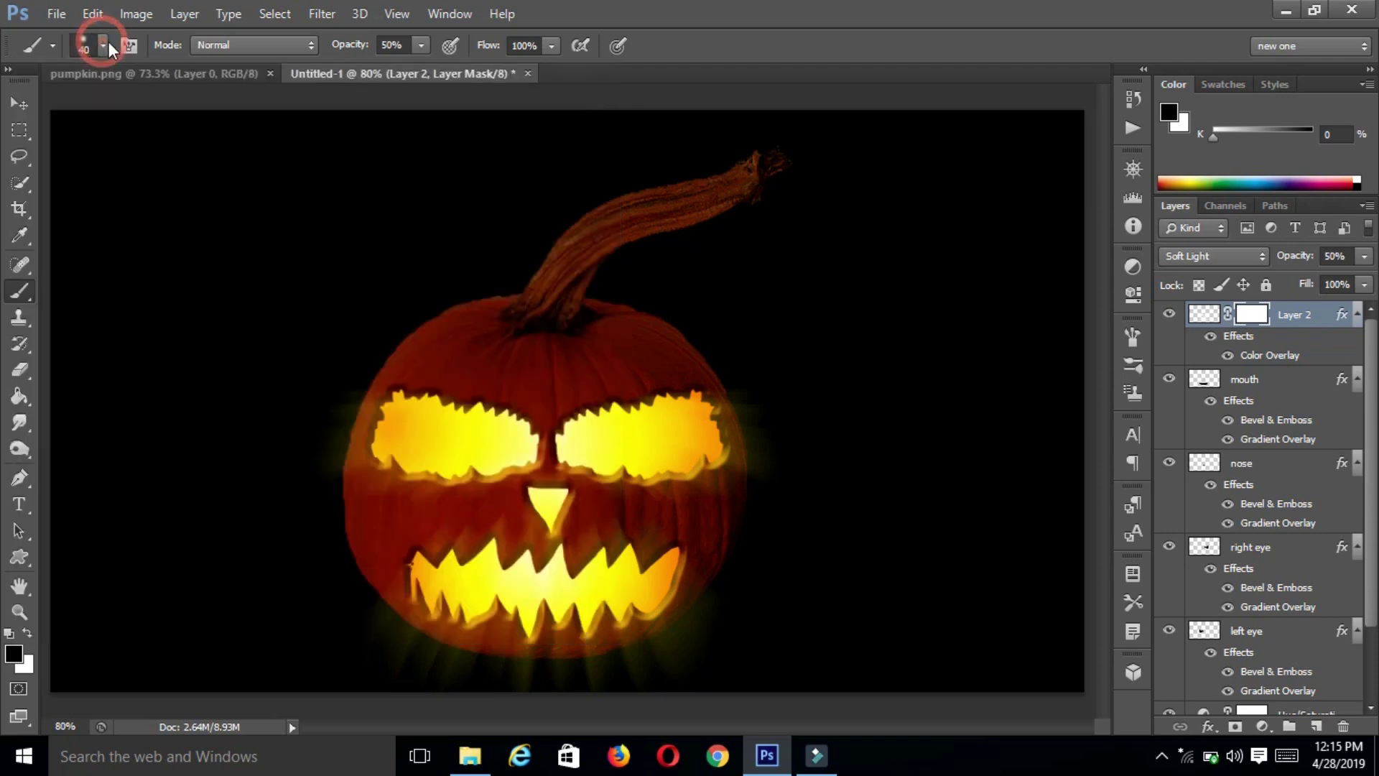
pyautogui.click(393, 43)
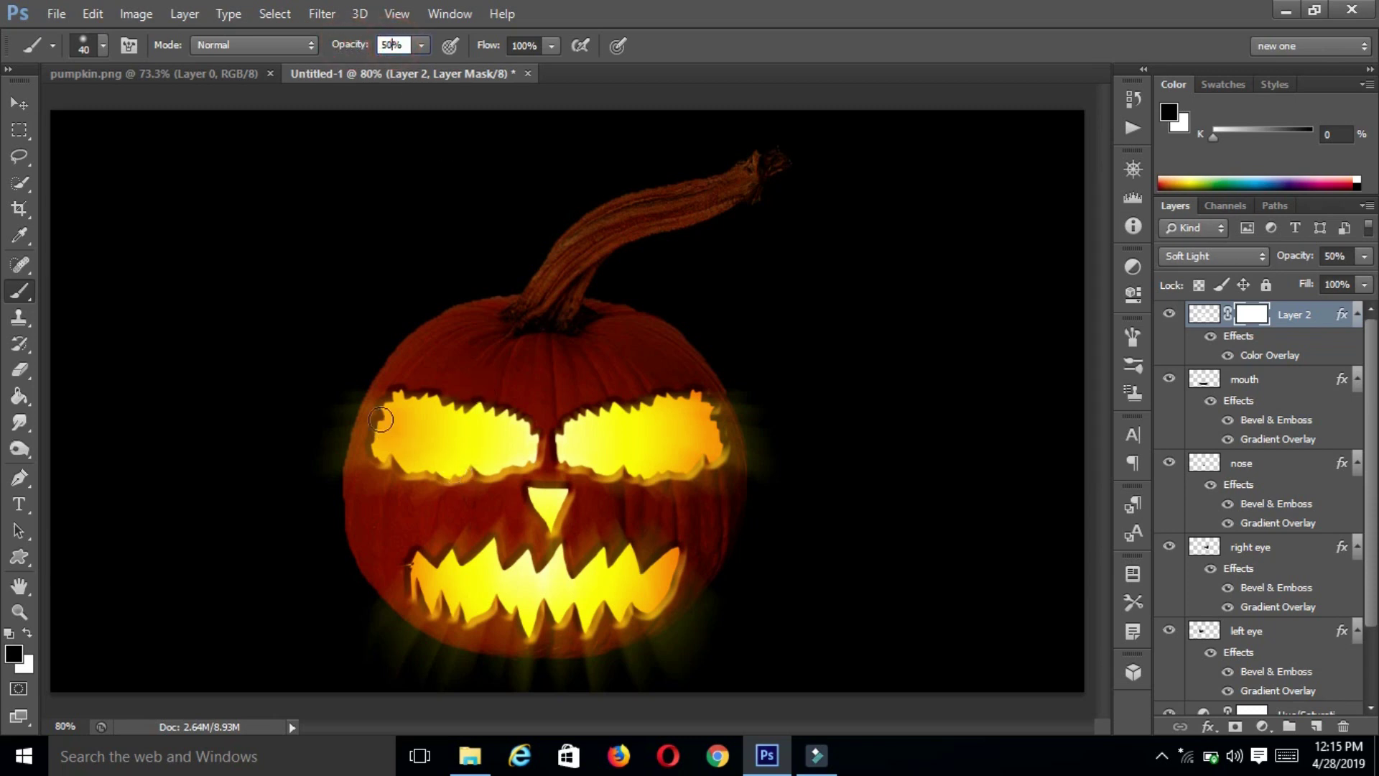
# - Paint black on the mask over glow at the left side, right eye and bottom, then compare
pyautogui.moveTo(355, 386); pyautogui.dragTo(328, 487)
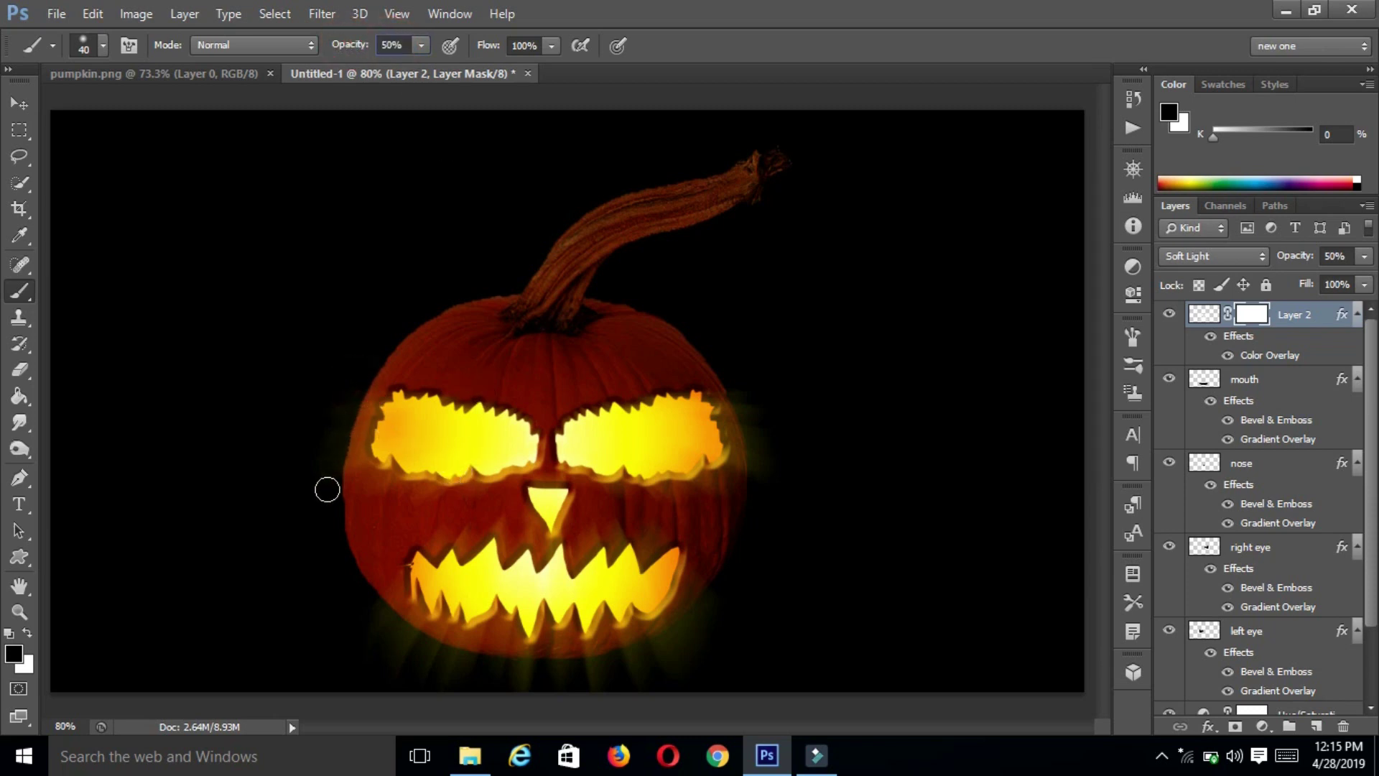
pyautogui.moveTo(739, 391); pyautogui.dragTo(723, 484)
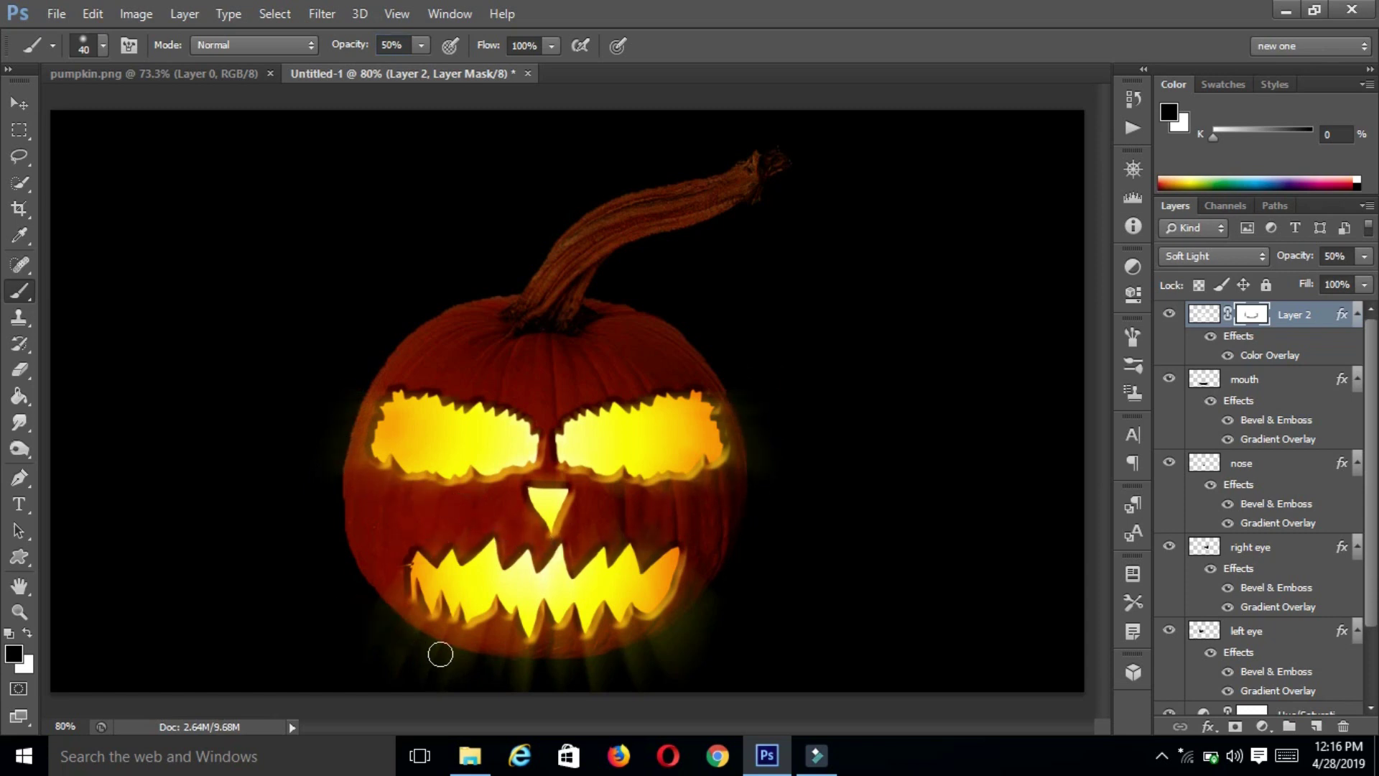
pyautogui.moveTo(666, 657)
pyautogui.mouseDown()
pyautogui.moveTo(425, 625)
pyautogui.moveTo(649, 677)
pyautogui.moveTo(624, 674)
pyautogui.mouseUp()
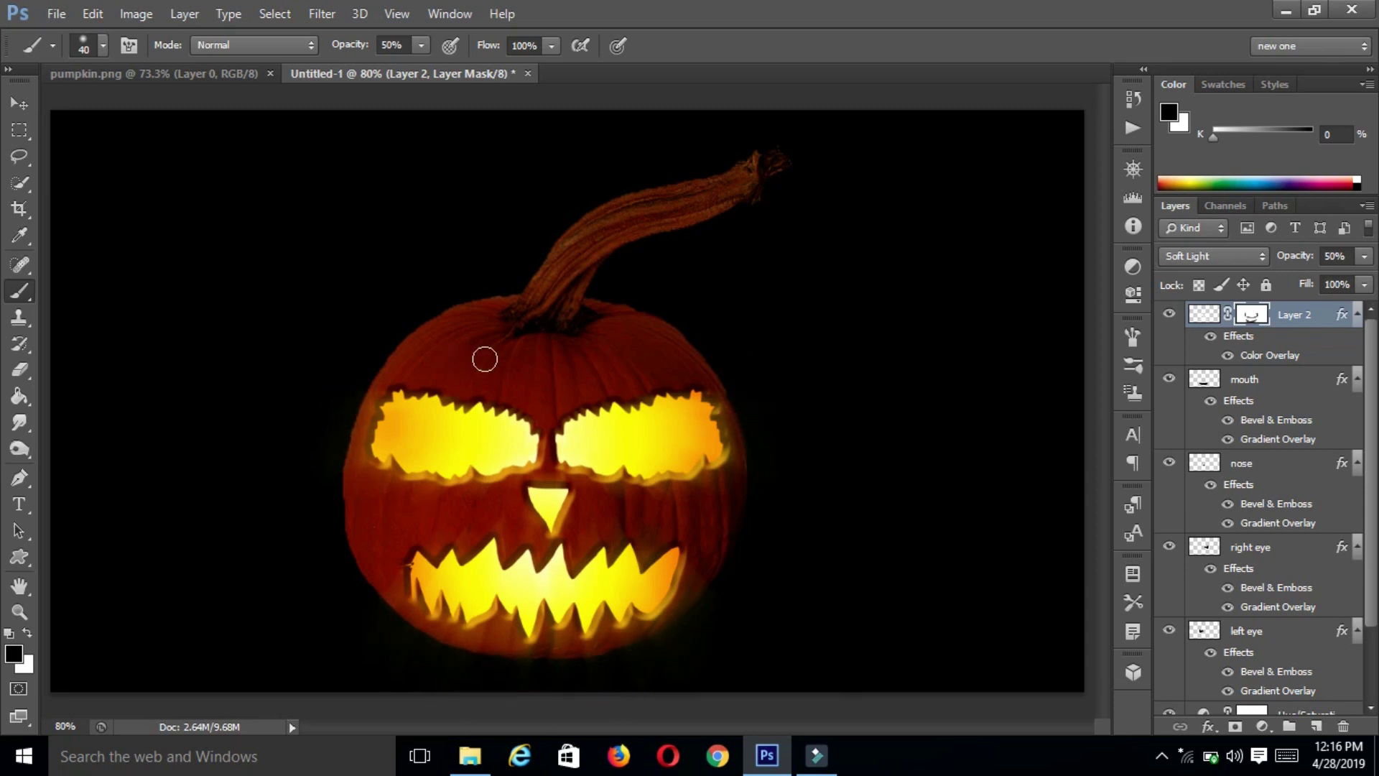
pyautogui.click(1168, 316)
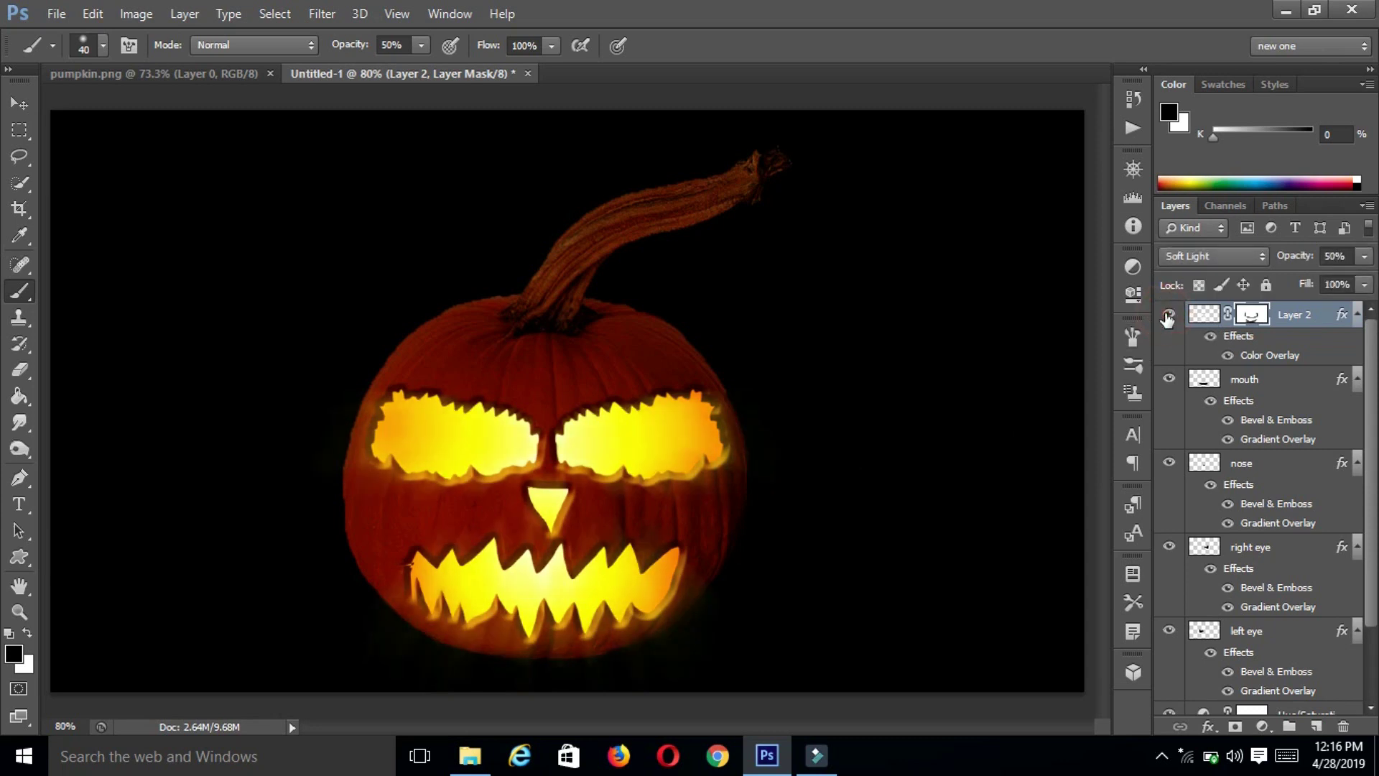